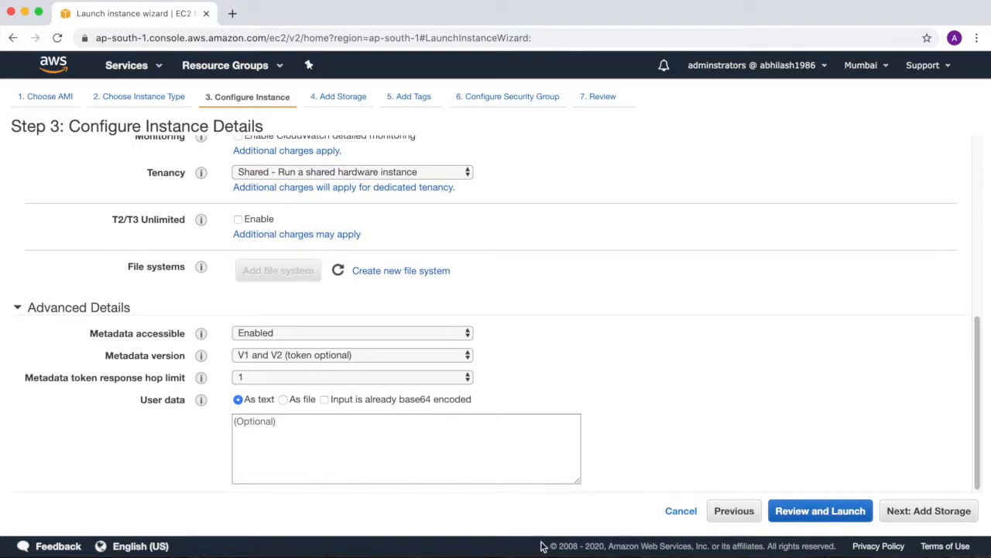
Add a second 8 GiB EBS volume on /dev/sdb to the instance's storage and check the encryption options of both volumes
left_click(922, 511)
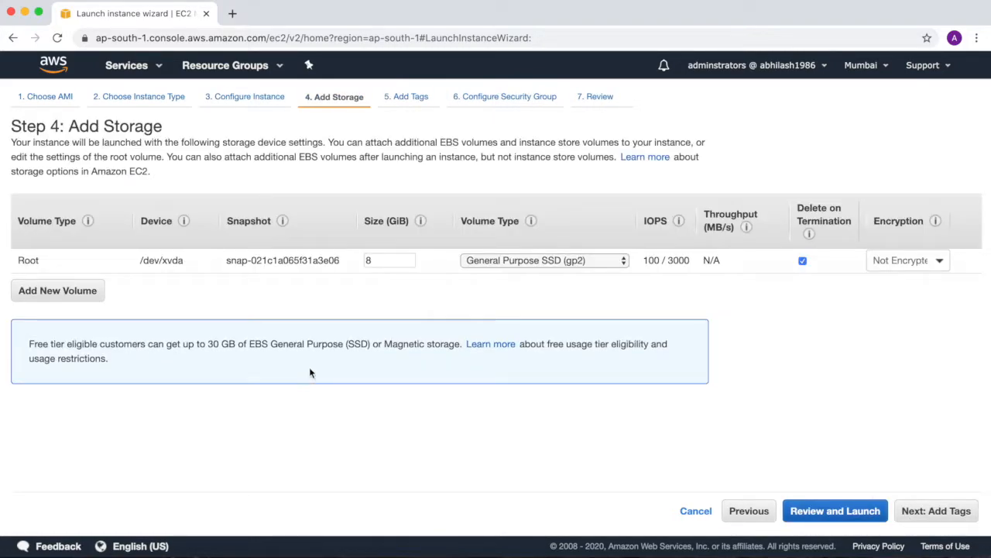
left_click(803, 261)
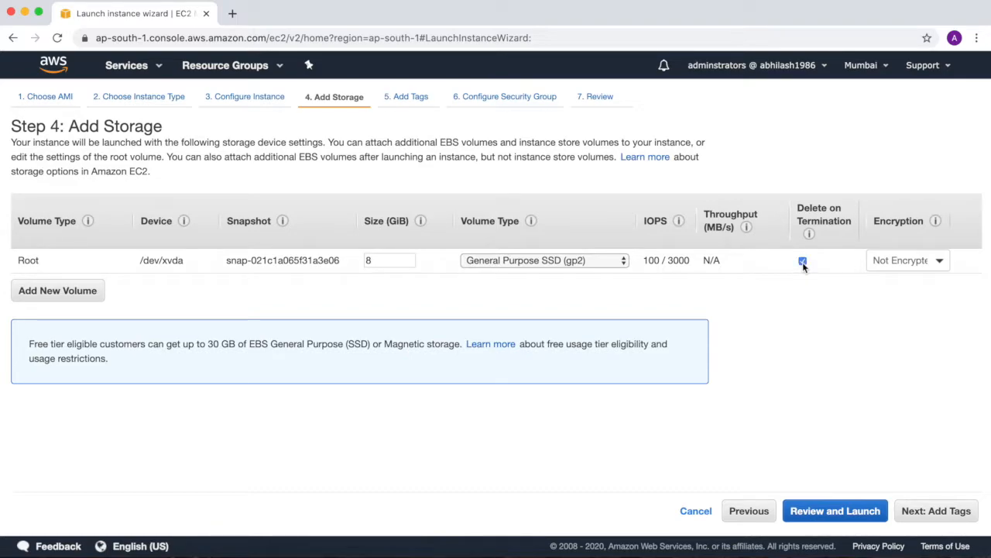
left_click(48, 289)
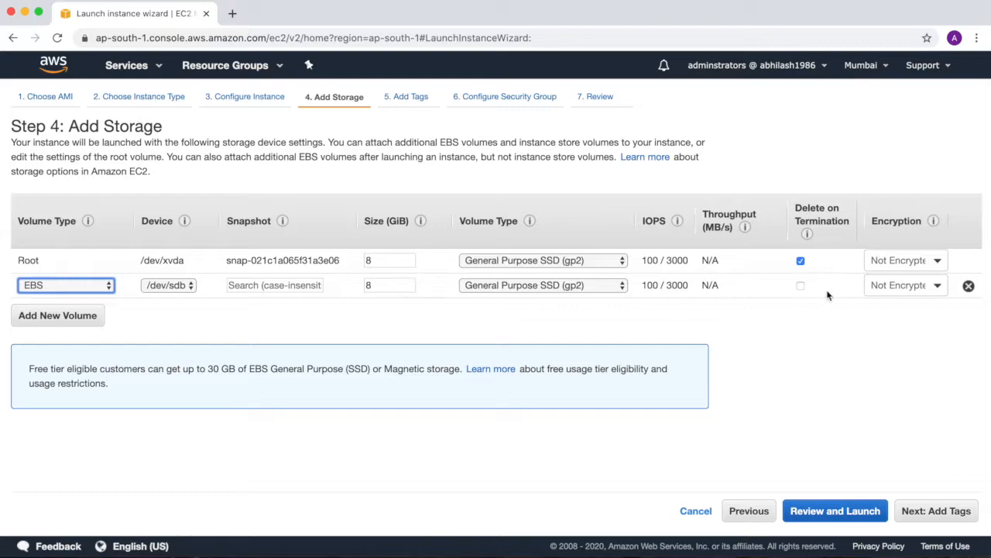
left_click(801, 288)
left_click(801, 287)
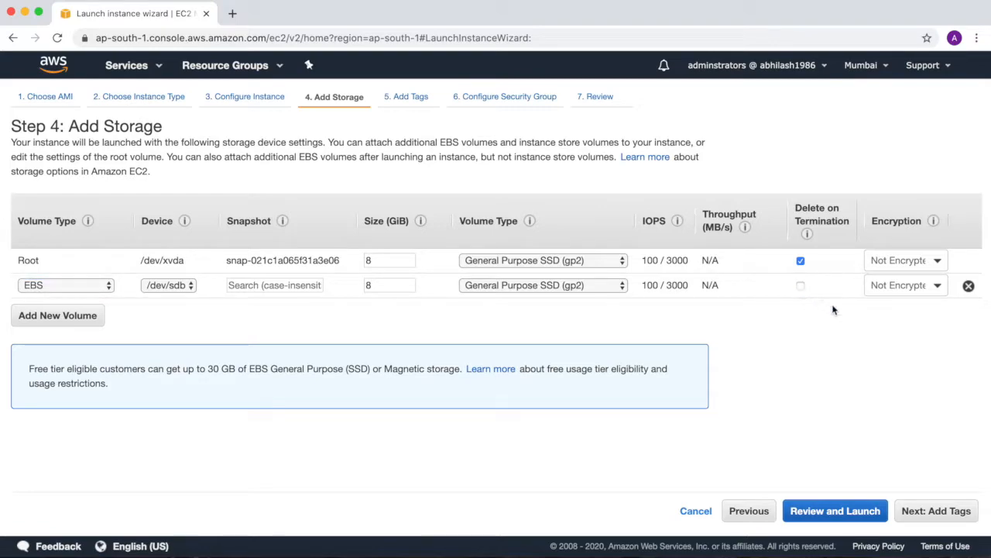
left_click(940, 286)
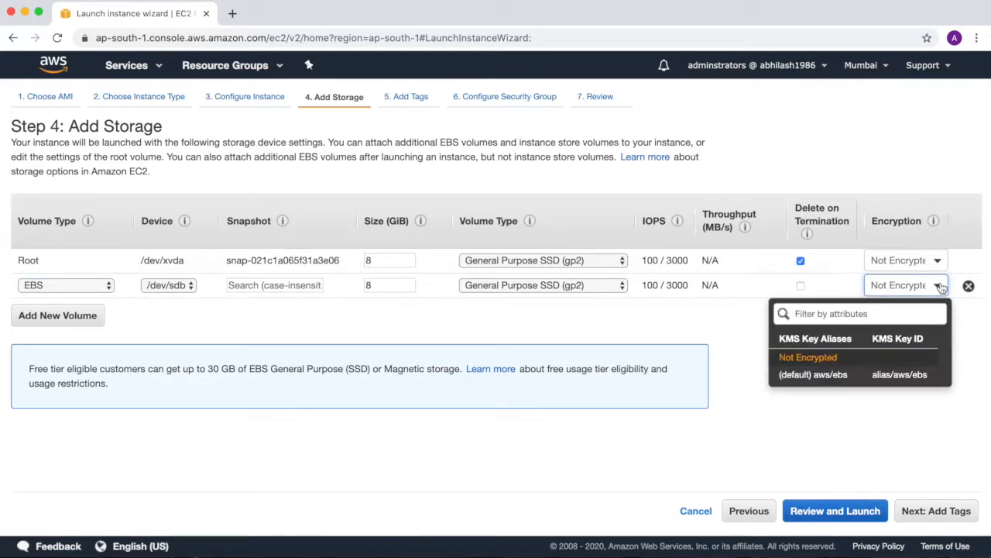
left_click(939, 262)
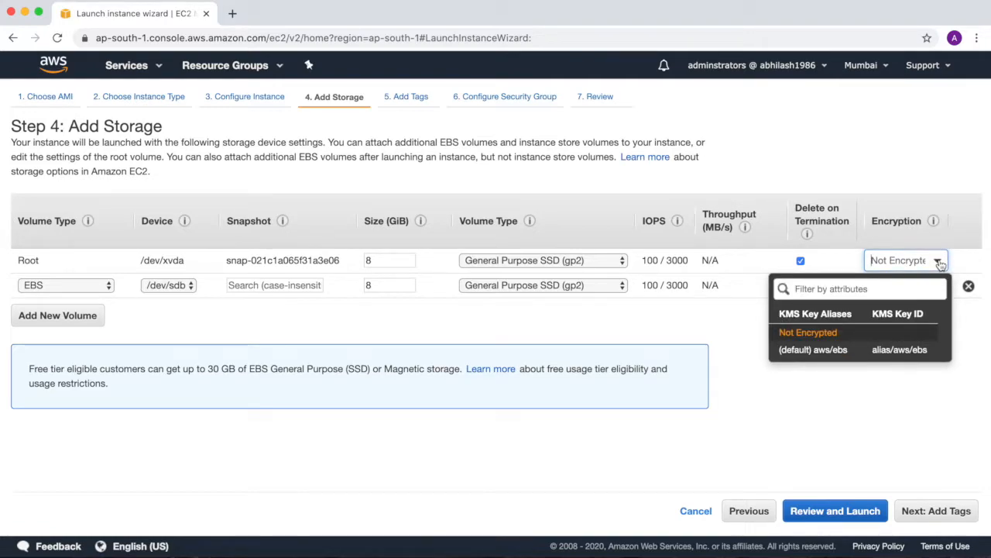
left_click(903, 395)
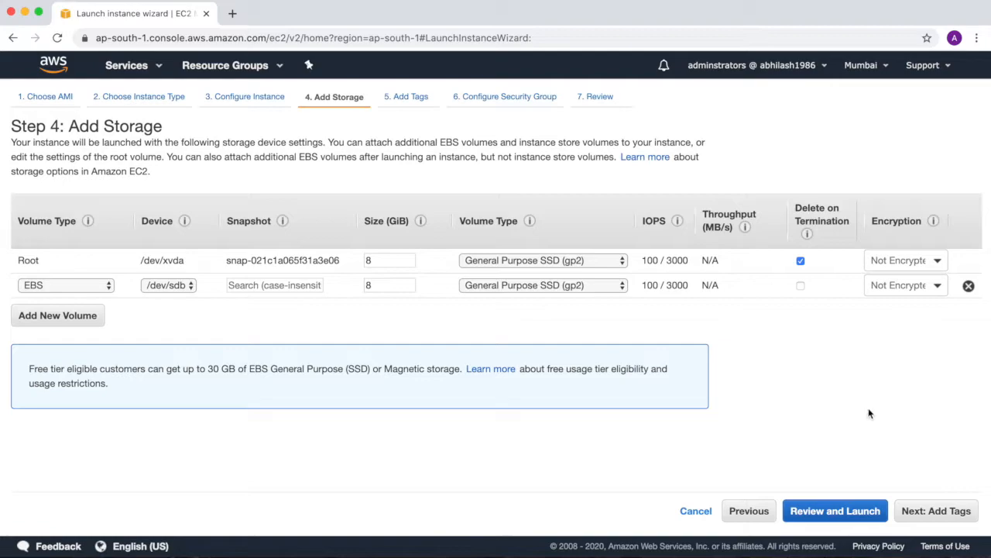
Add a Name tag with the value LinuxSnapshots to the instance and its volumes
left_click(914, 515)
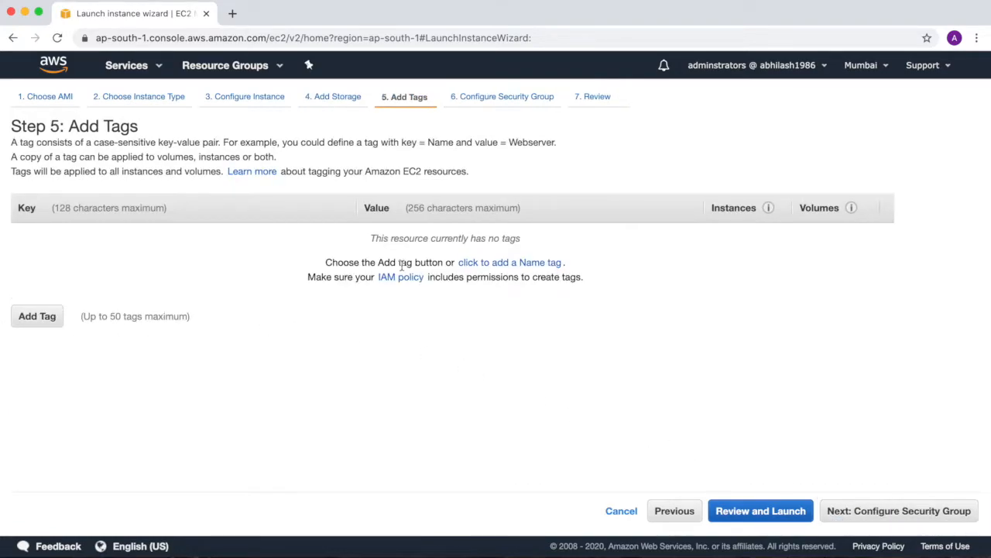
left_click(531, 263)
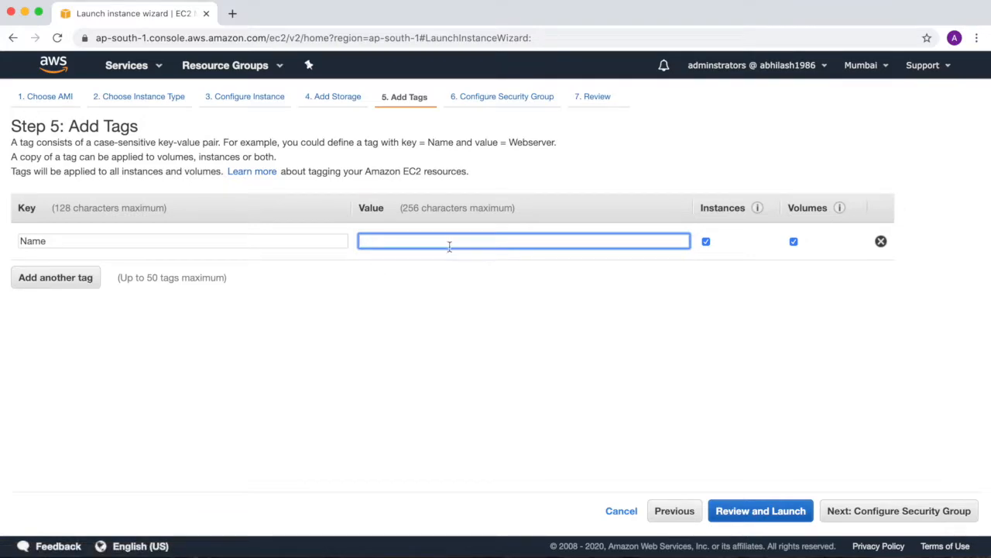
type("LinuxSnapshots")
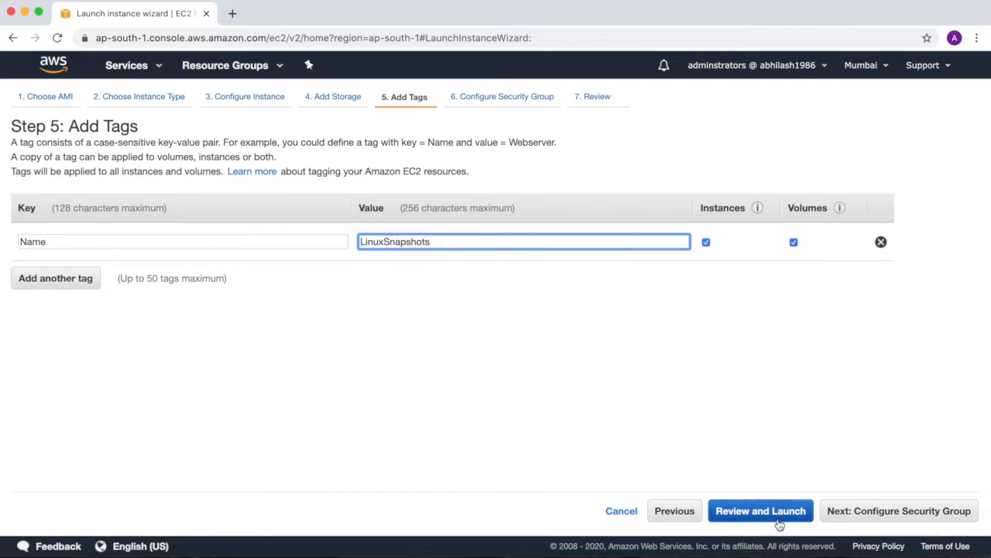
Assign the existing security group linux-sg to the instance and proceed to the launch review
left_click(846, 513)
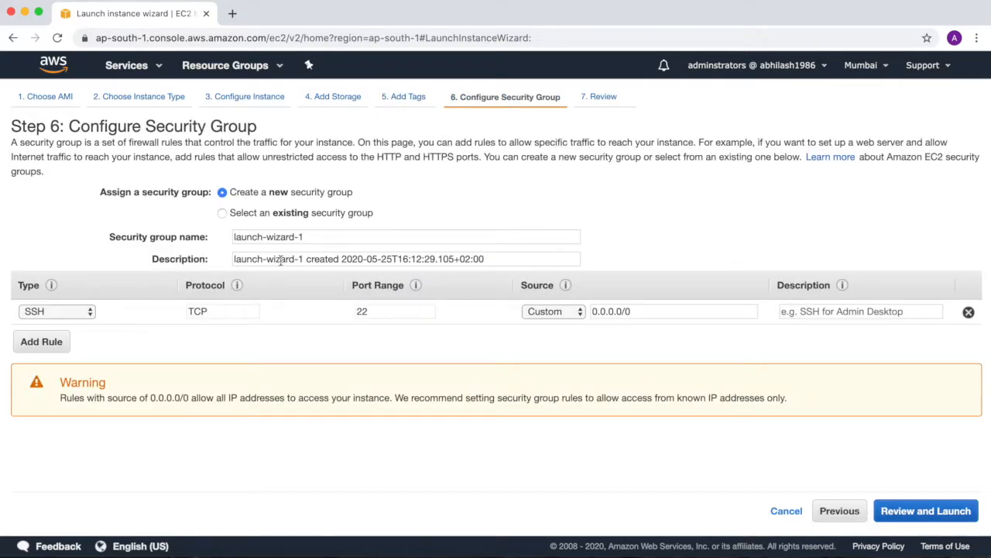
left_click(223, 213)
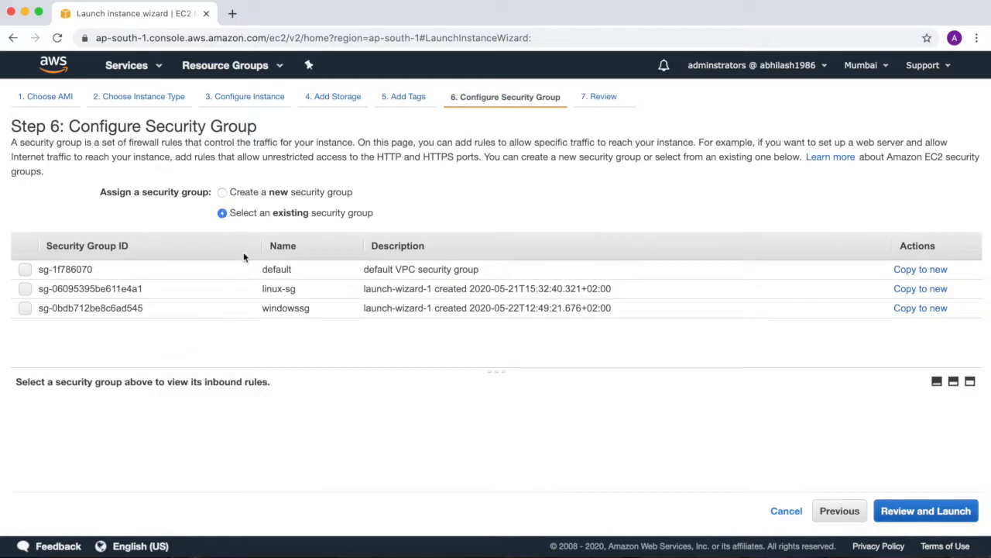
left_click(25, 289)
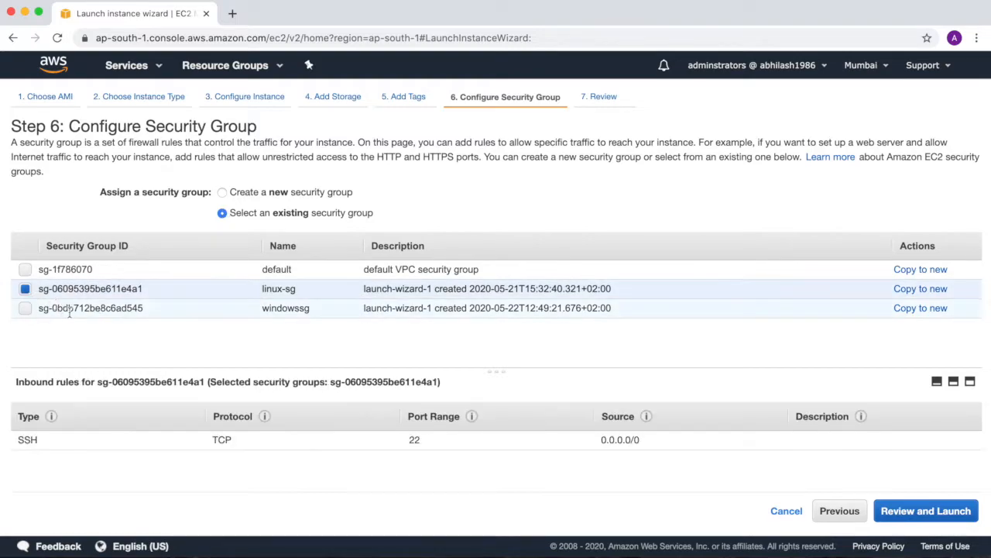
left_click(948, 512)
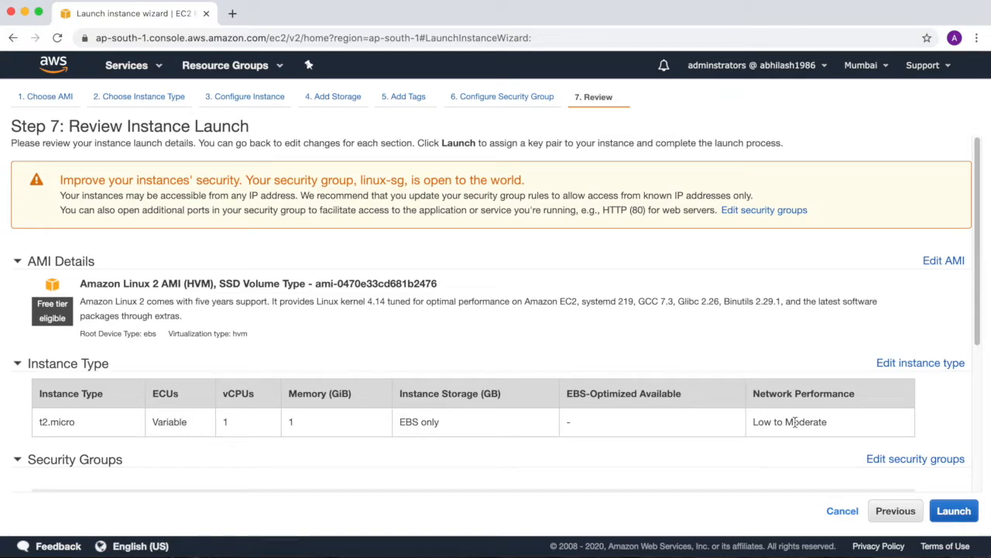
Launch the instance with the existing key pair linuxkp, acknowledging access to its private key file
left_click(941, 518)
left_click(941, 517)
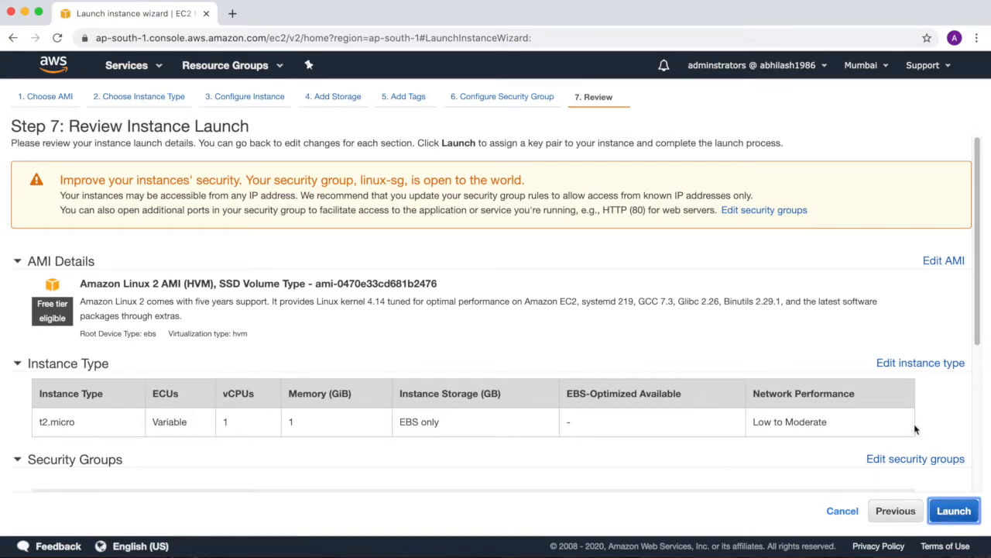
scroll(910, 408, "down", 5)
scroll(910, 408, "down", 1)
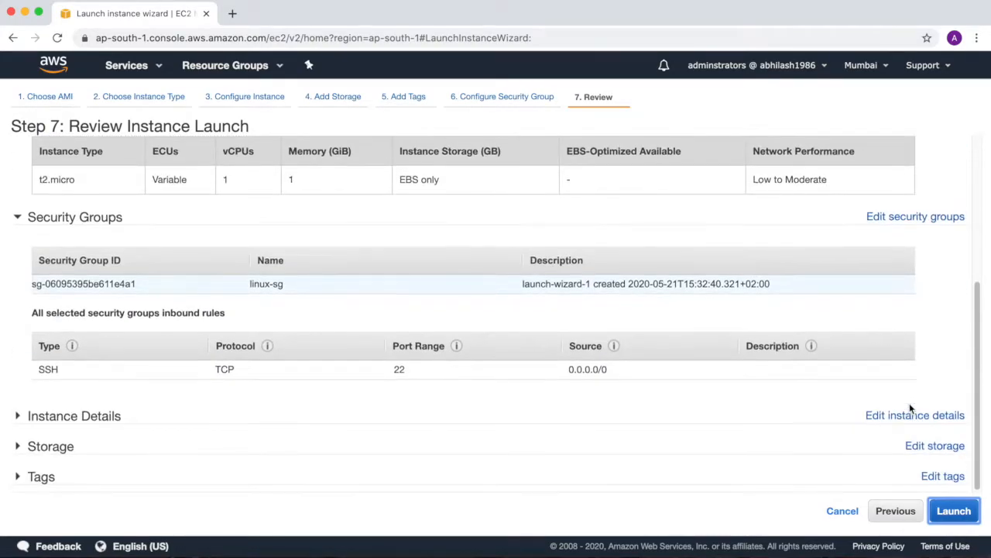
left_click(956, 511)
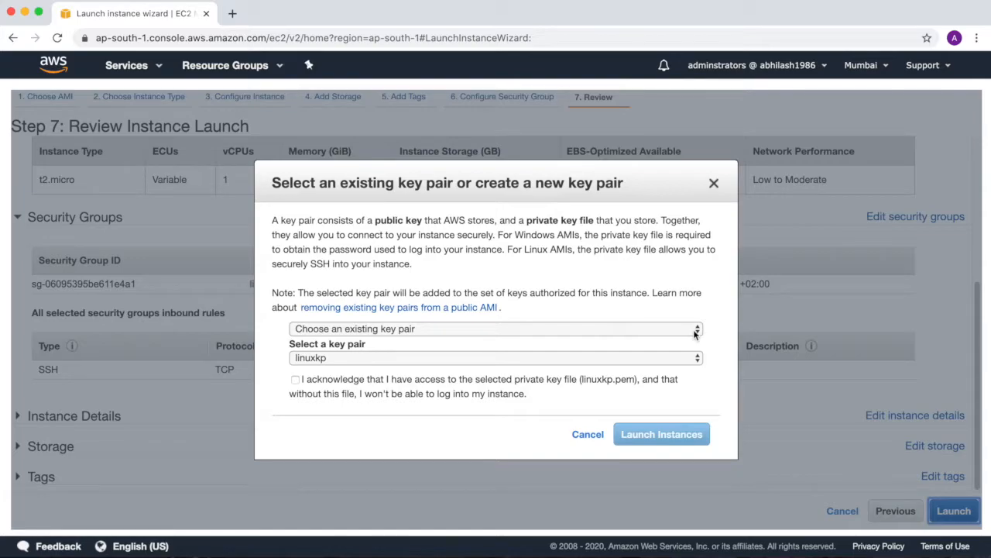
left_click(295, 381)
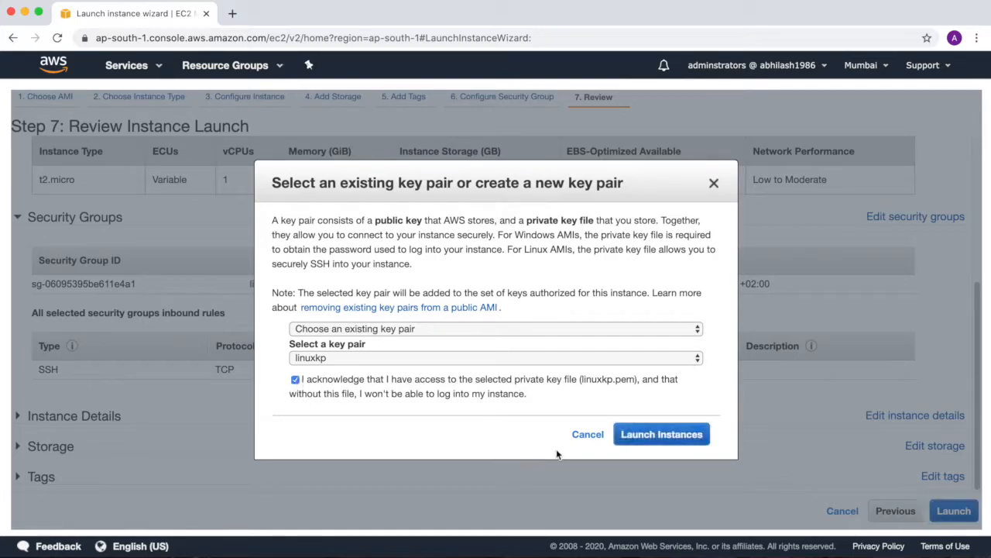
left_click(663, 437)
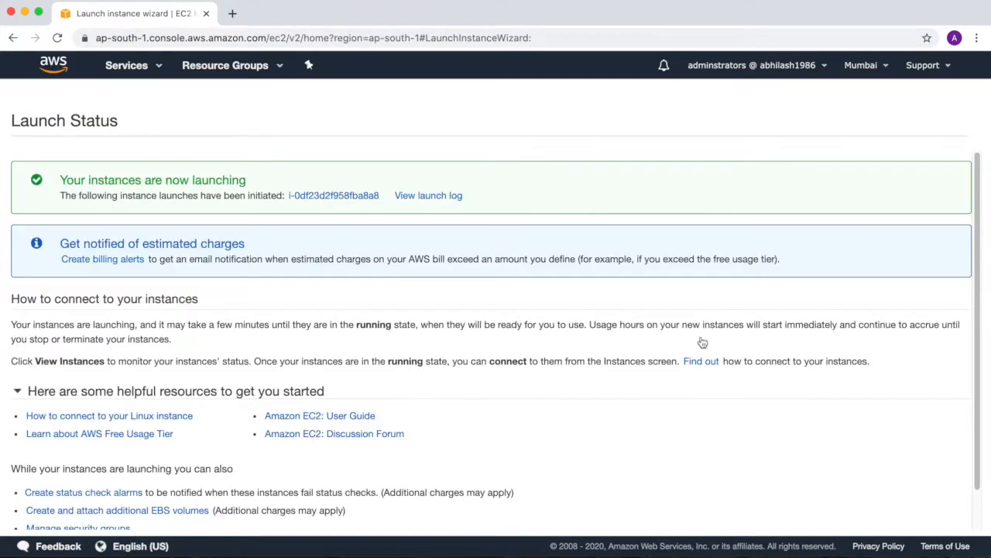
View the launch log, and check the new instance's state in the Instances list
left_click(422, 198)
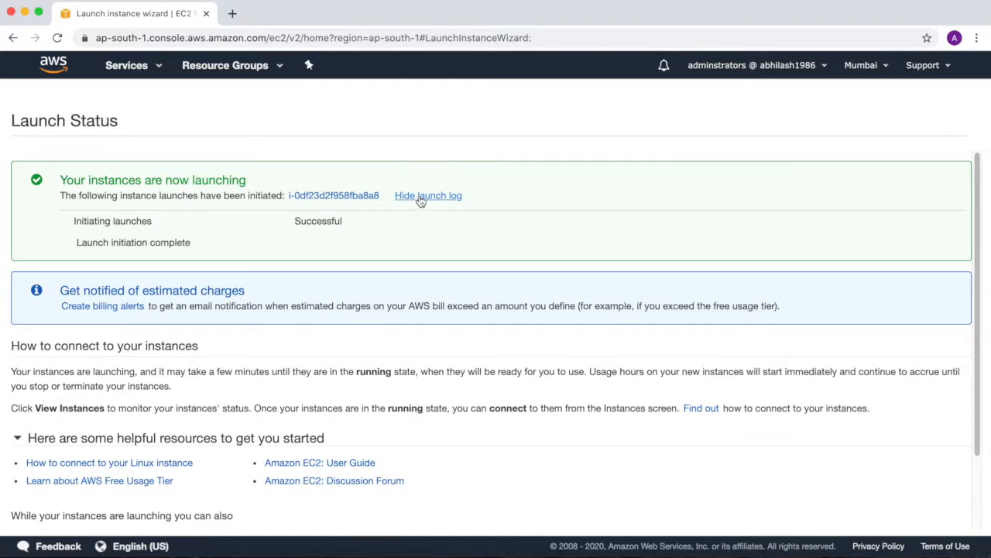
scroll(591, 335, "down", 3)
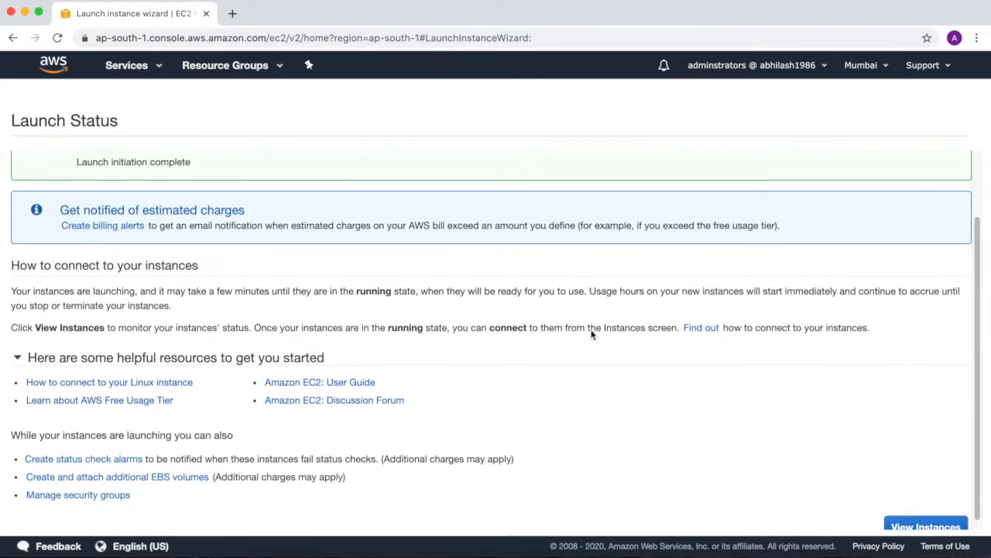
left_click(946, 526)
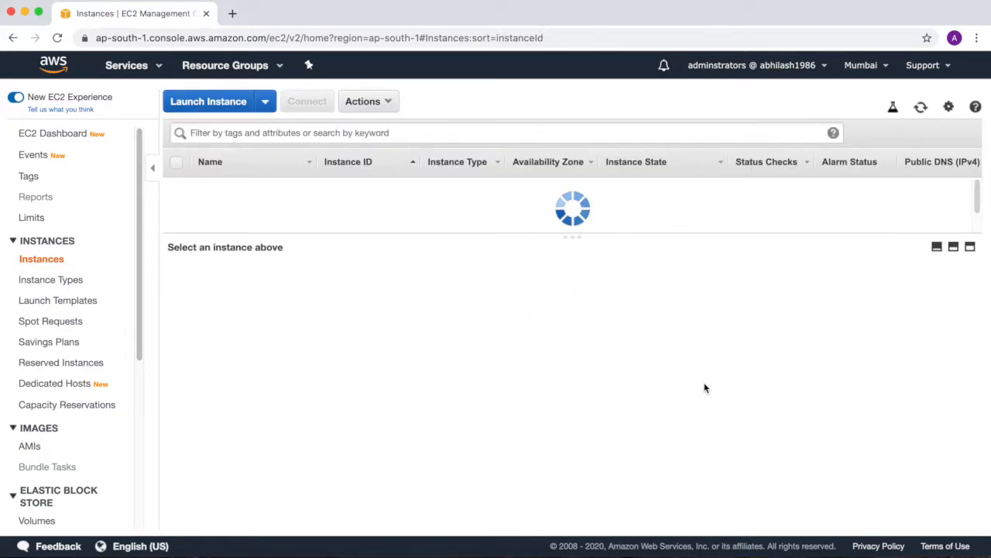
mouse_move(693, 364)
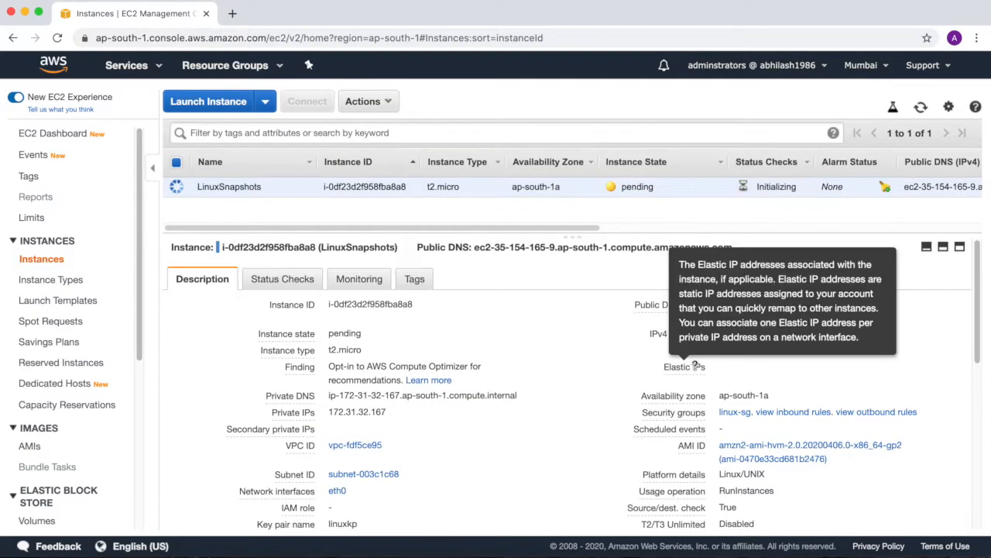
left_click_drag(622, 187, 669, 199)
left_click(610, 214)
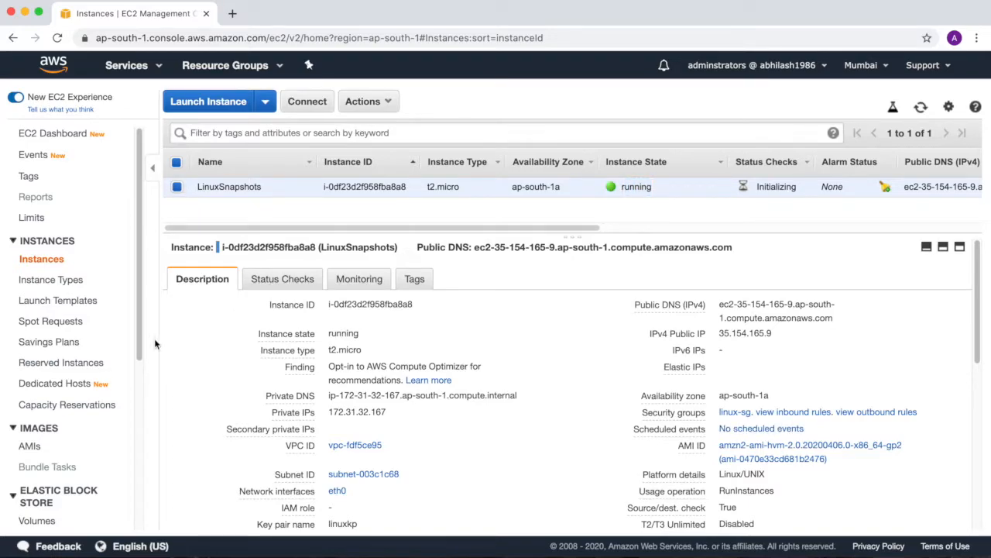
Open the EBS Volumes list and examine the attachment information of the two LinuxSnapshots volumes
scroll(133, 376, "down", 4)
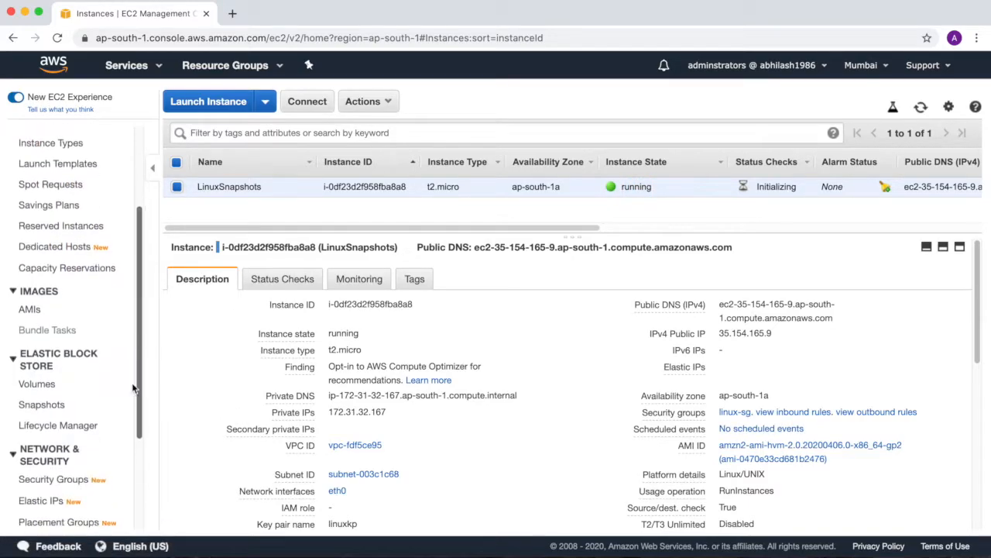
left_click(36, 350)
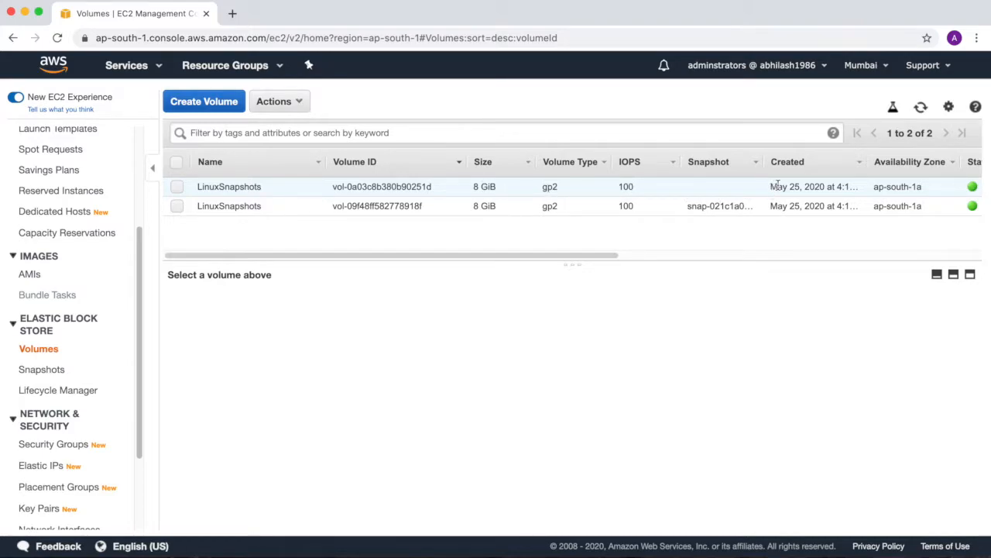
left_click_drag(570, 256, 921, 265)
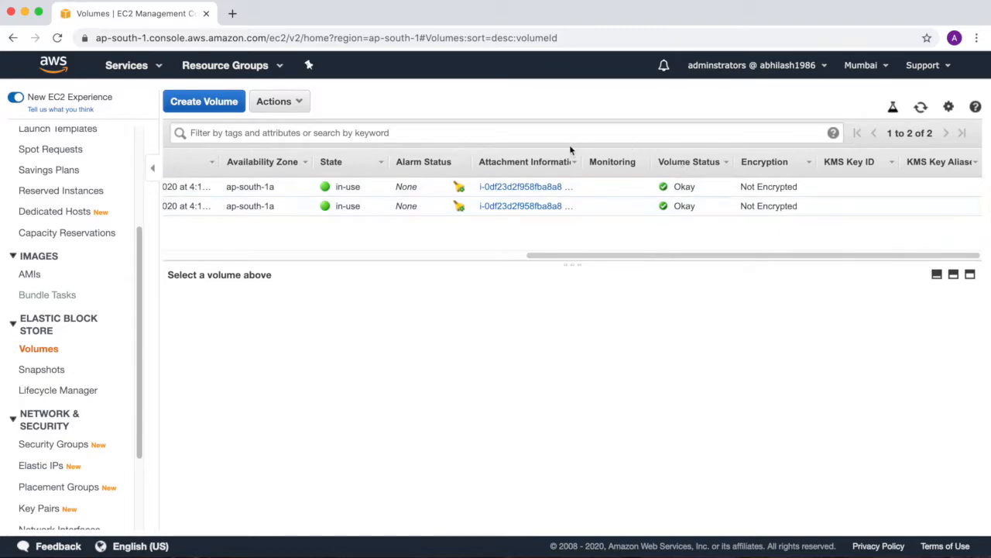
left_click_drag(580, 159, 795, 182)
left_click_drag(649, 249, 326, 260)
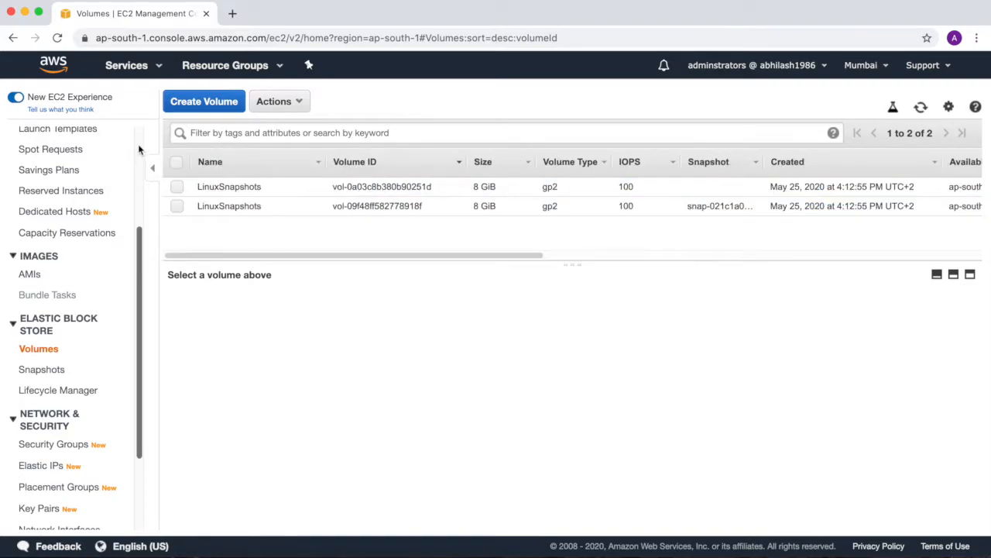
Terminate the LinuxSnapshots instance after reviewing the root volume warning and the EBS volumes not set to delete on termination
scroll(139, 149, "up", 5)
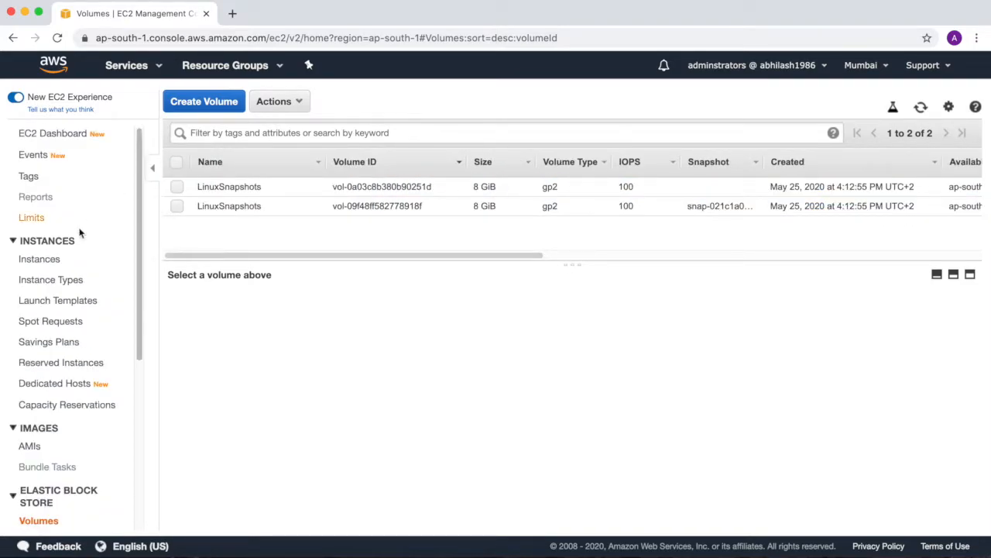
left_click(44, 262)
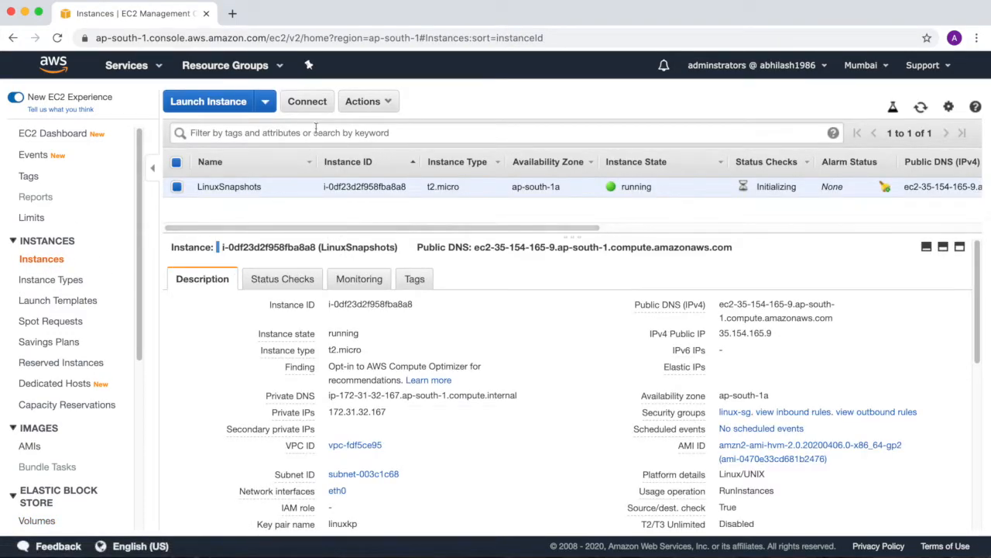
left_click(390, 104)
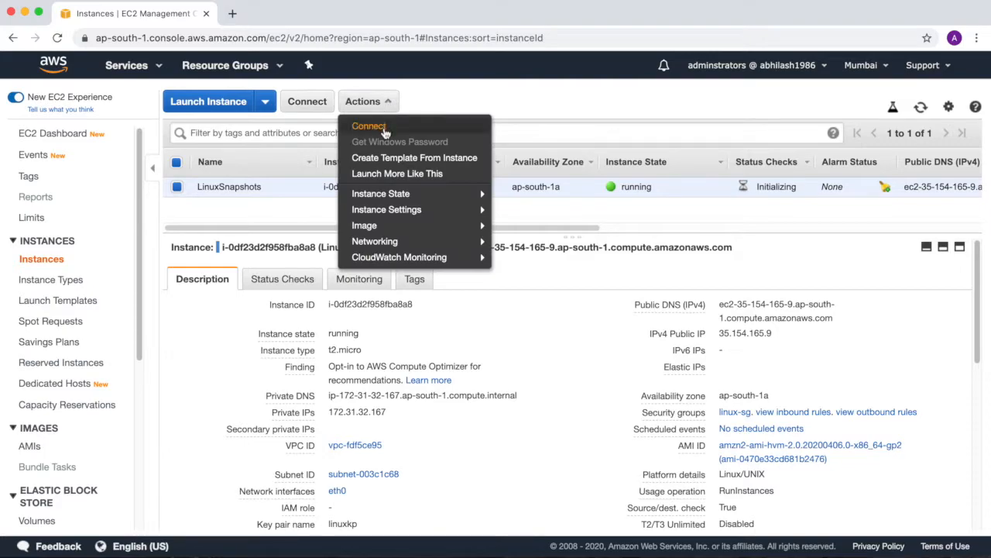
mouse_move(380, 191)
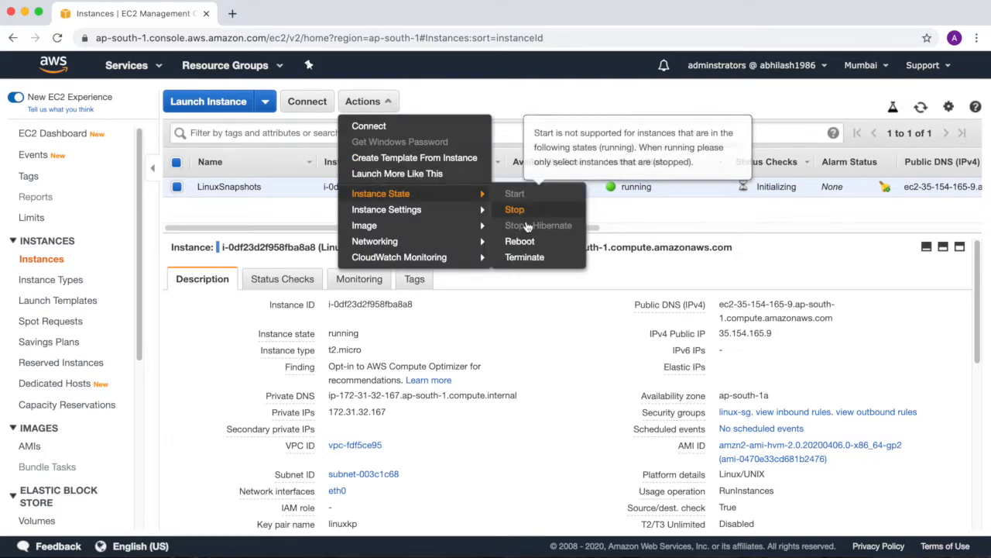
left_click(524, 257)
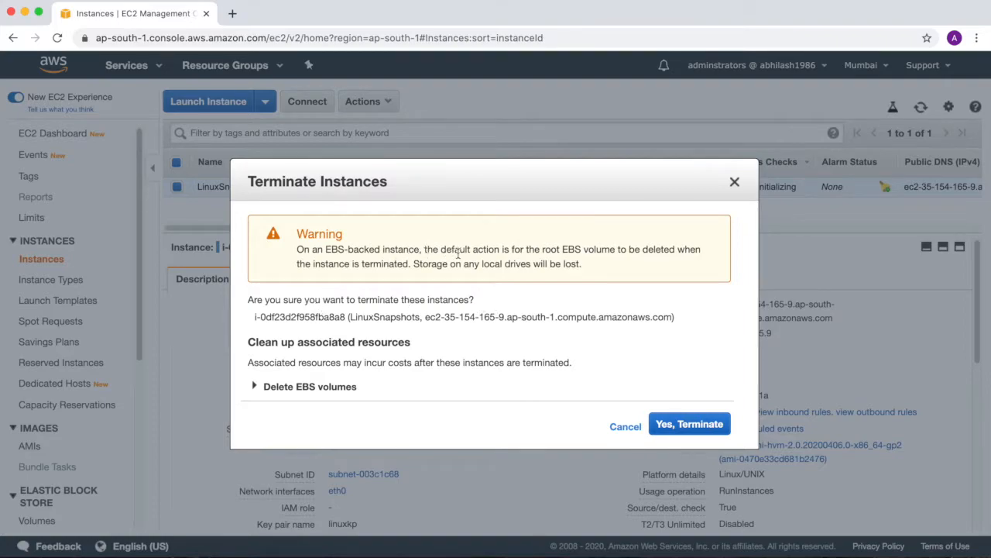
left_click_drag(430, 249, 606, 267)
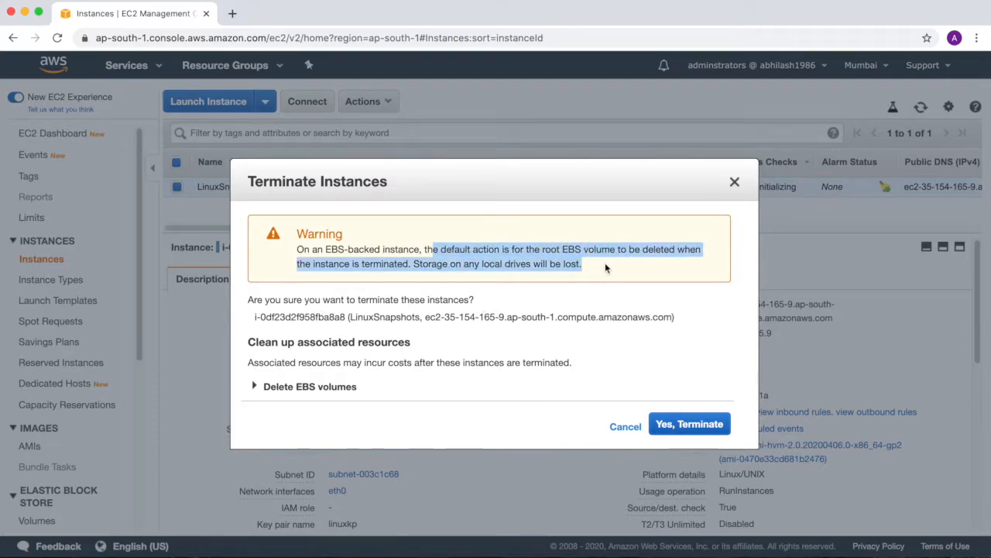
left_click_drag(542, 250, 679, 249)
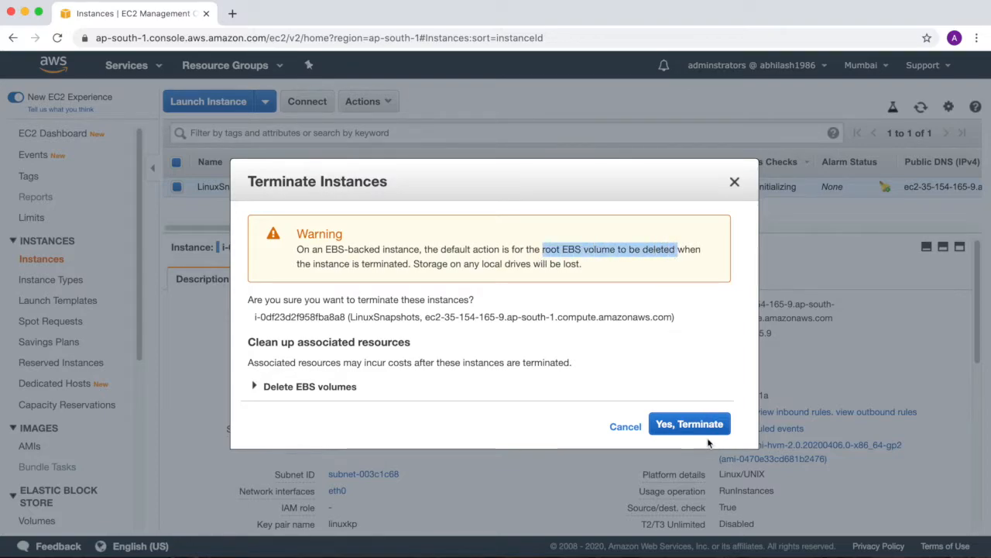
left_click(257, 386)
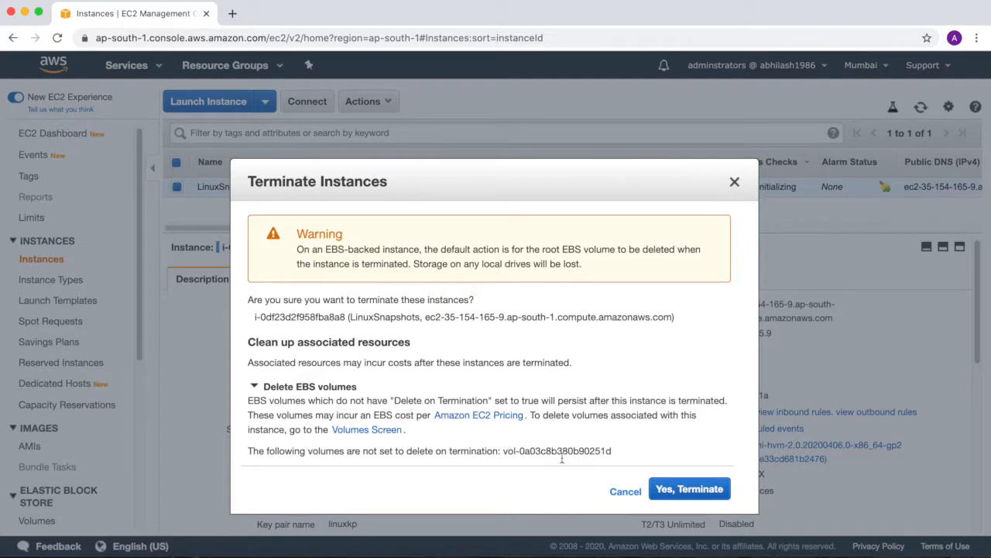
left_click(687, 489)
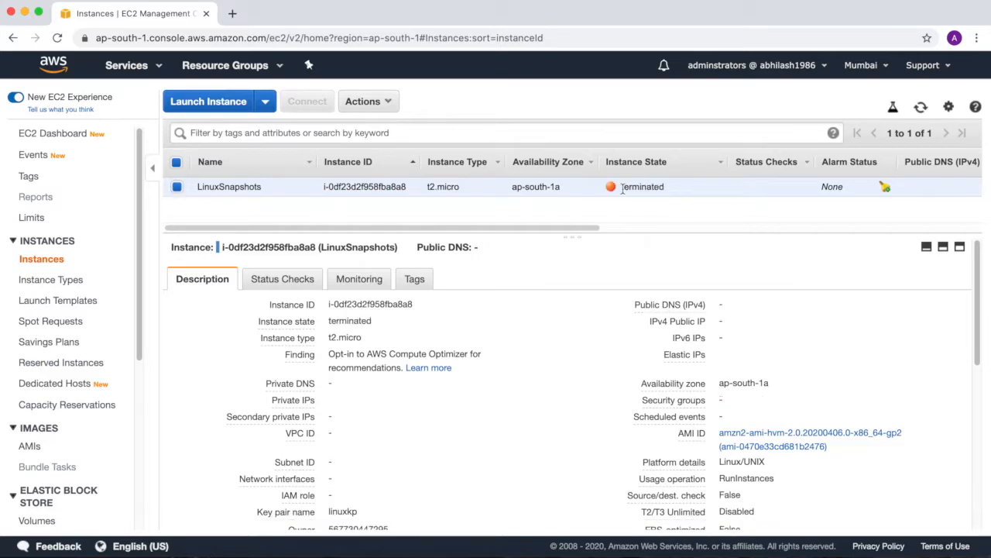
Check the LinuxSnapshots instance's state, and examine the details and tags of the remaining volume in the EBS Volumes list
left_click_drag(696, 192, 633, 192)
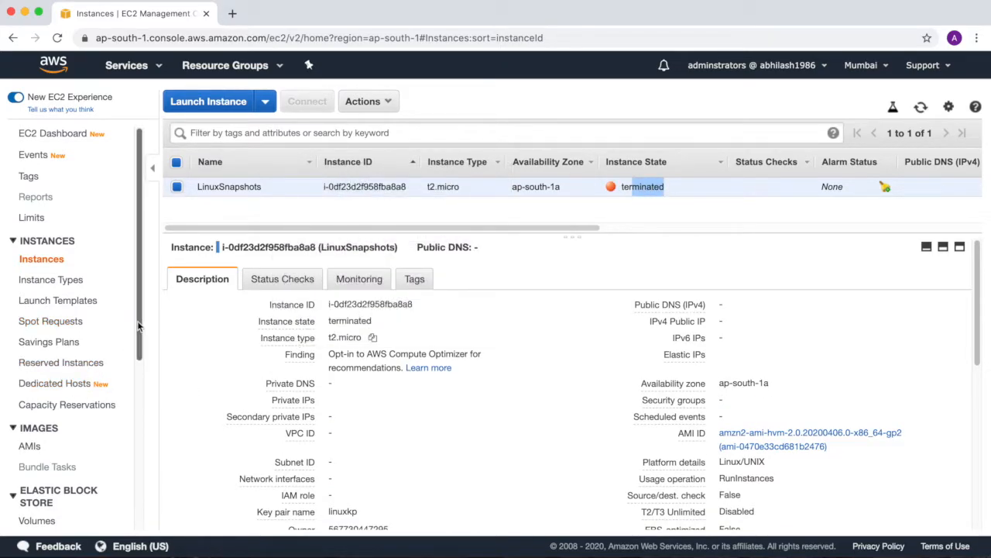
scroll(93, 333, "down", 5)
left_click(31, 333)
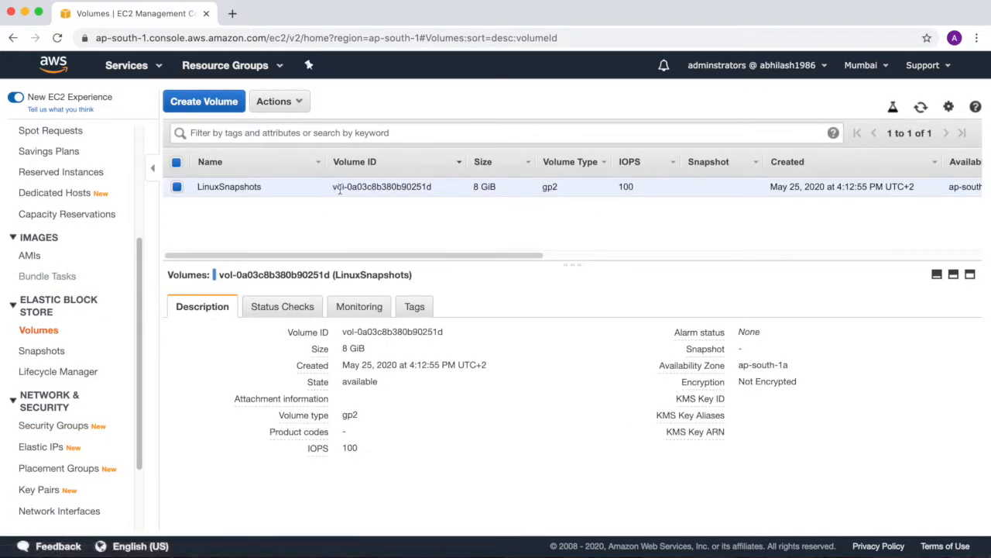
left_click_drag(457, 255, 440, 268)
left_click(414, 312)
left_click(223, 354)
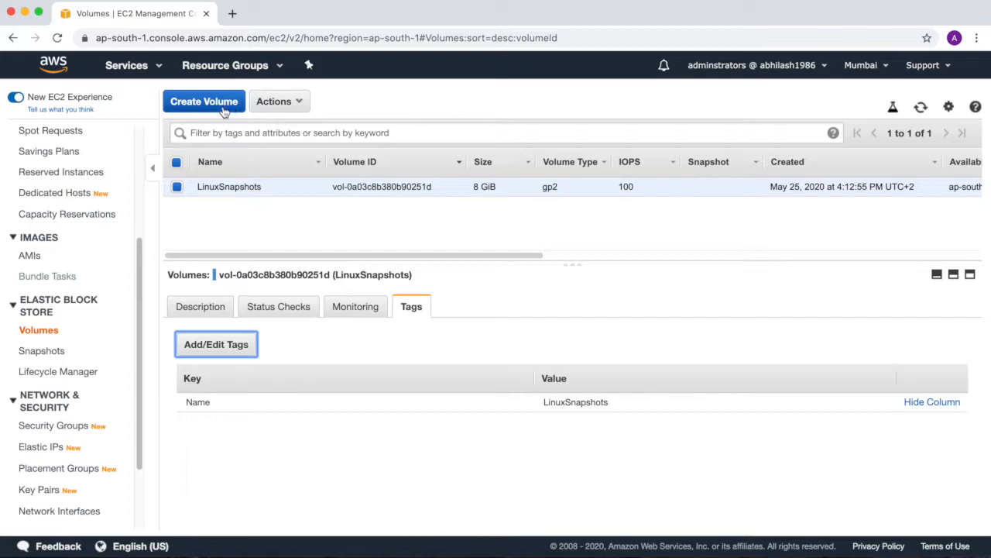
Create a snapshot of the LinuxSnapshots volume with description VolumeSnapshotEBS1.0 and Name tag TogetherWithAbhiSnapshot
left_click(276, 102)
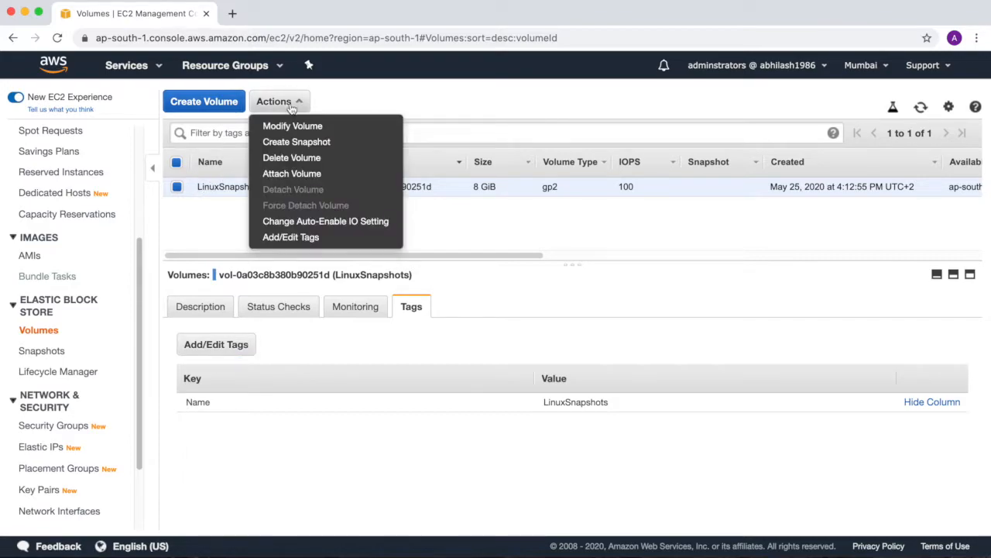
left_click(294, 145)
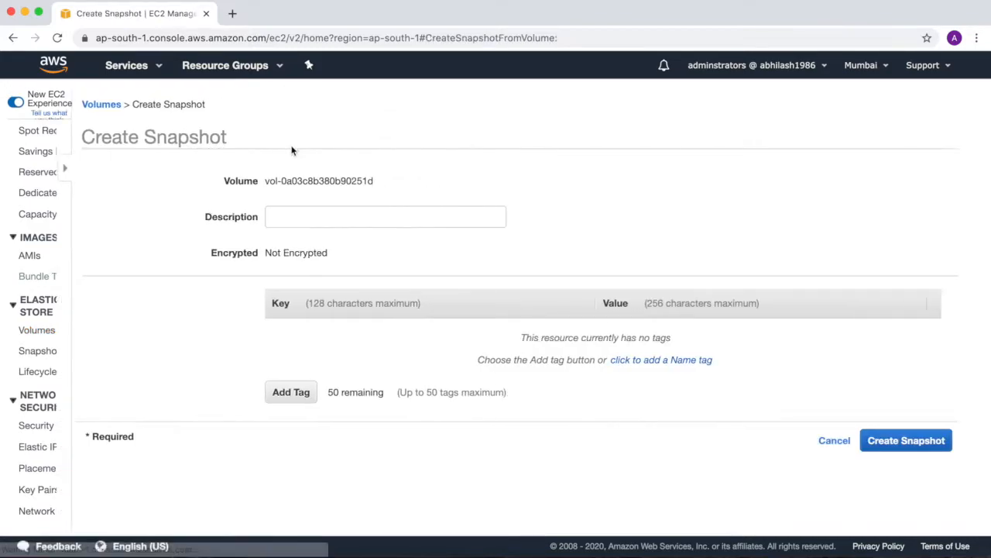
left_click(281, 215)
type("VolumeSnapshotEBS1.0")
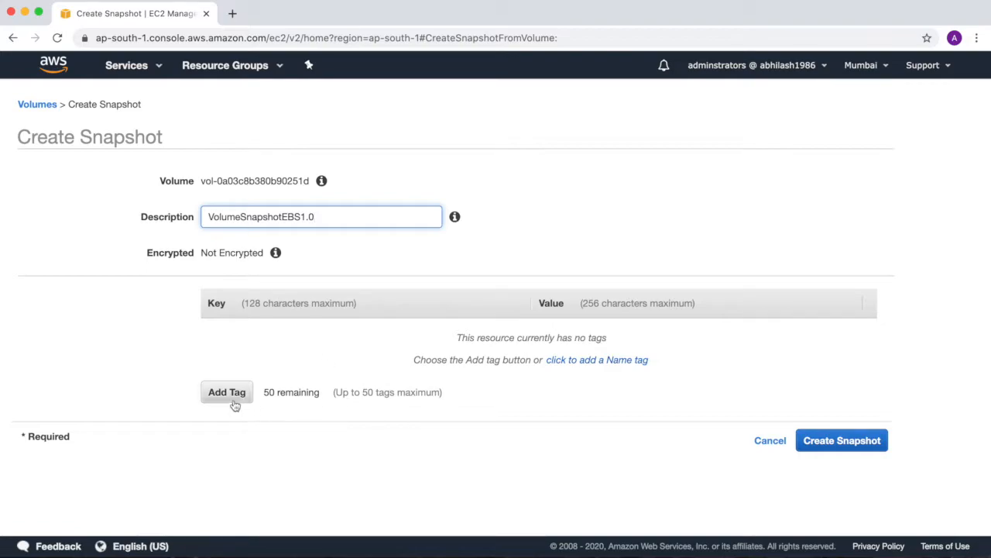
left_click(597, 360)
type("TogetherWithAbhiSnapshot")
left_click(873, 409)
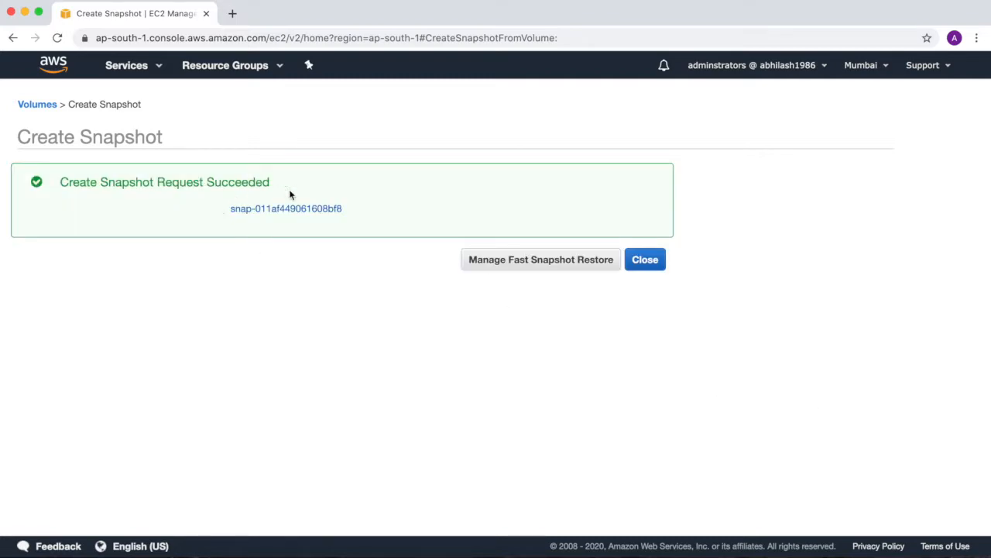
left_click(644, 260)
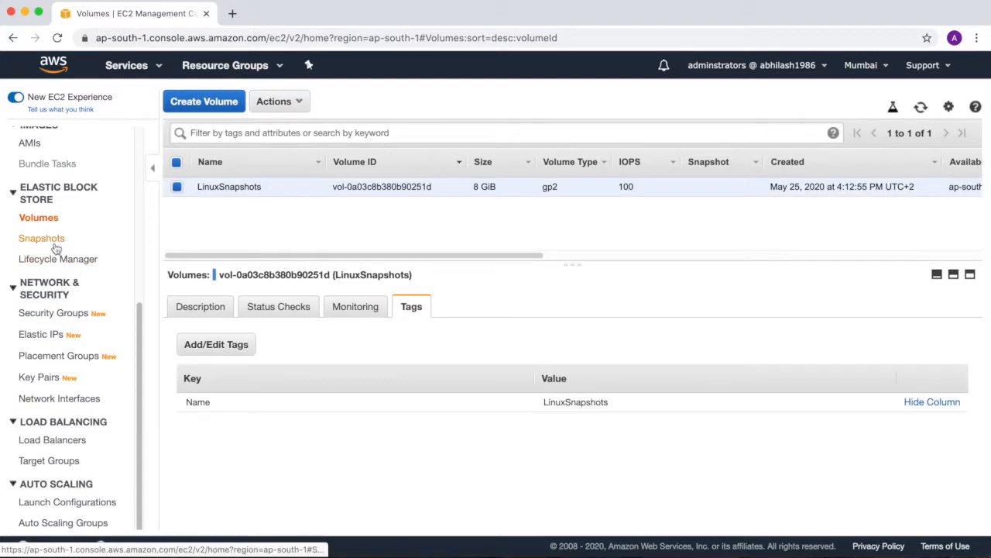
Open the EBS Snapshots list, widen the Name column to show the full snapshot name, and examine the remaining columns
left_click(44, 239)
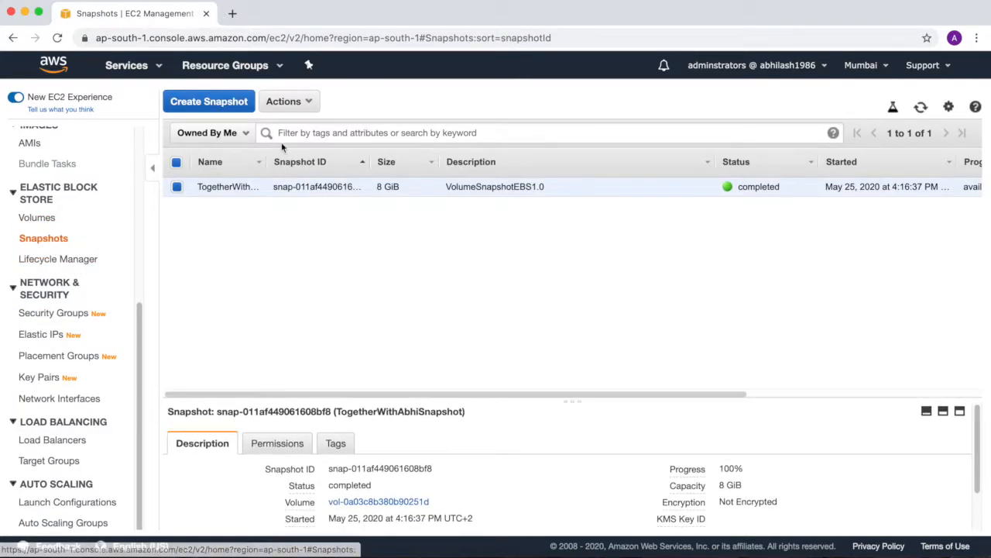
left_click_drag(267, 162, 332, 158)
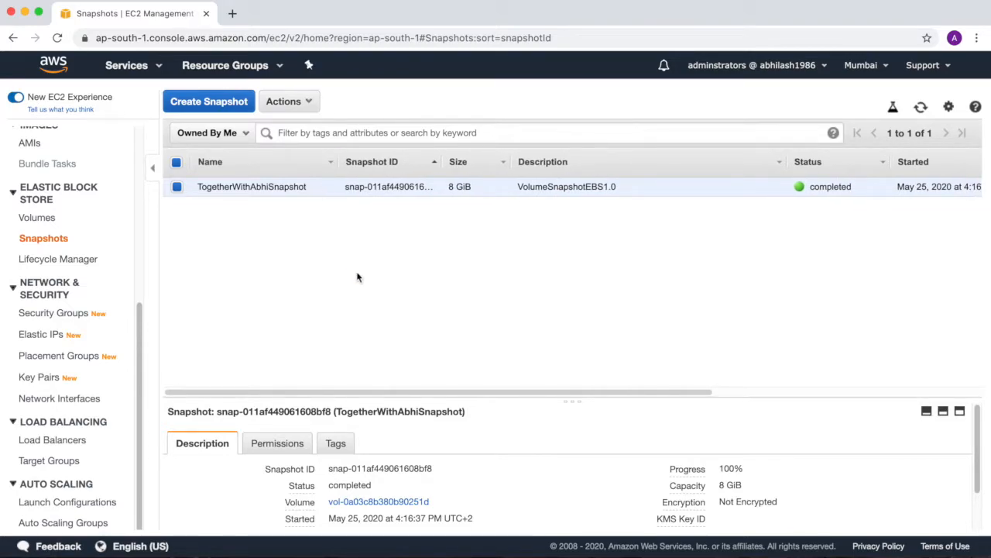
left_click_drag(665, 393, 927, 395)
left_click_drag(910, 396, 591, 380)
Create a volume from the TogetherWithAbhiSnapshot snapshot, keeping the default settings and adding the Name tag VolumeCreatedFromSnapshot
left_click(296, 101)
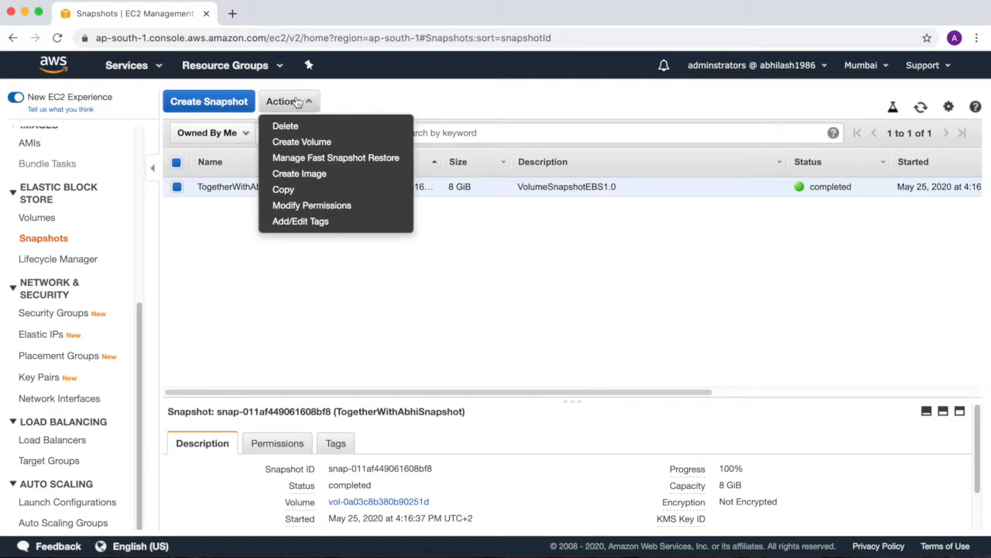
left_click(313, 145)
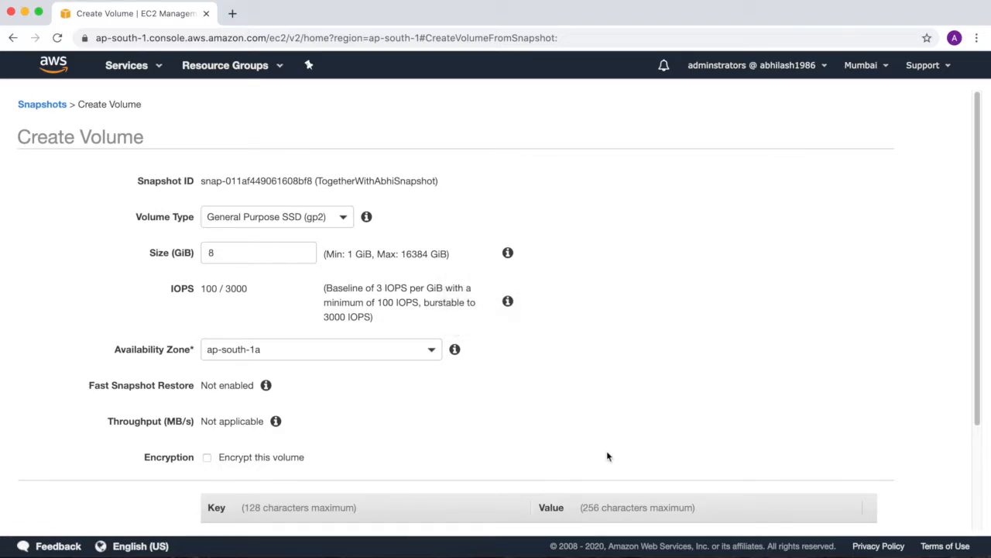
scroll(642, 399, "down", 3)
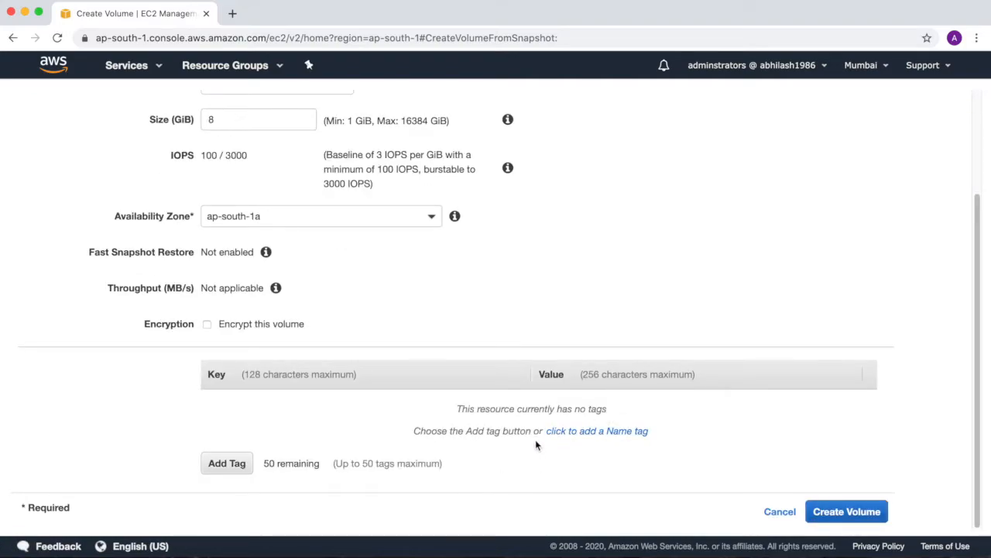
left_click(587, 432)
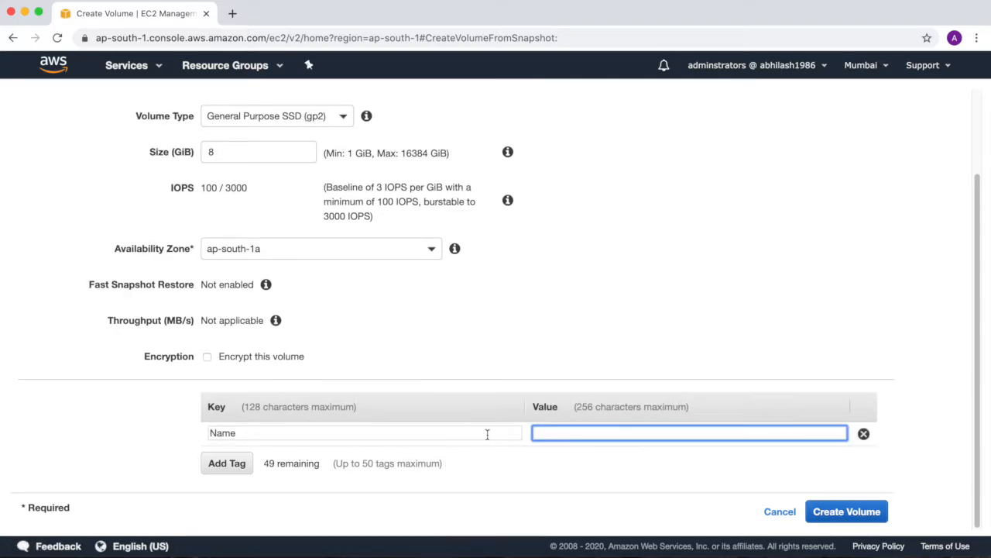
type("Volune")
key("BackSpace")
type("meCreatedFromSnapshot")
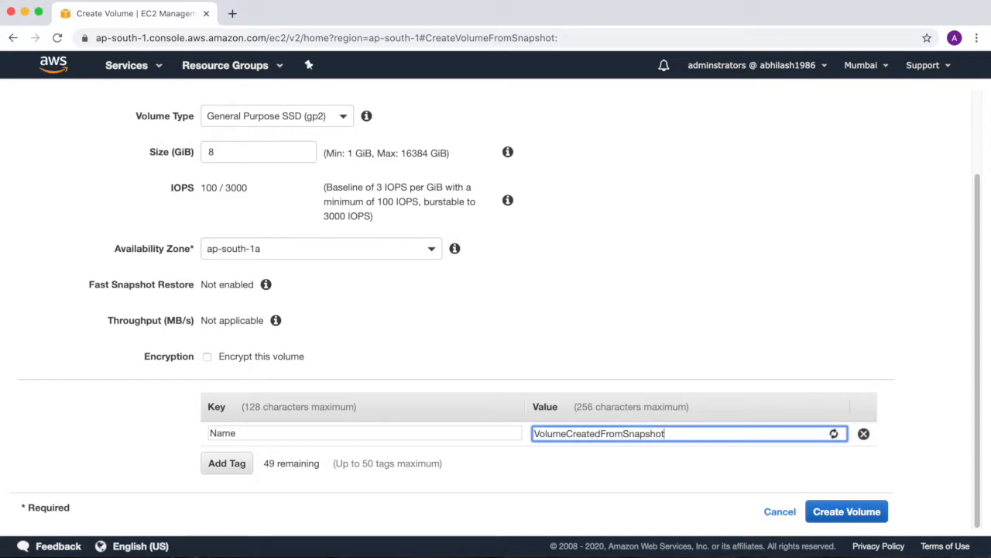
left_click(873, 511)
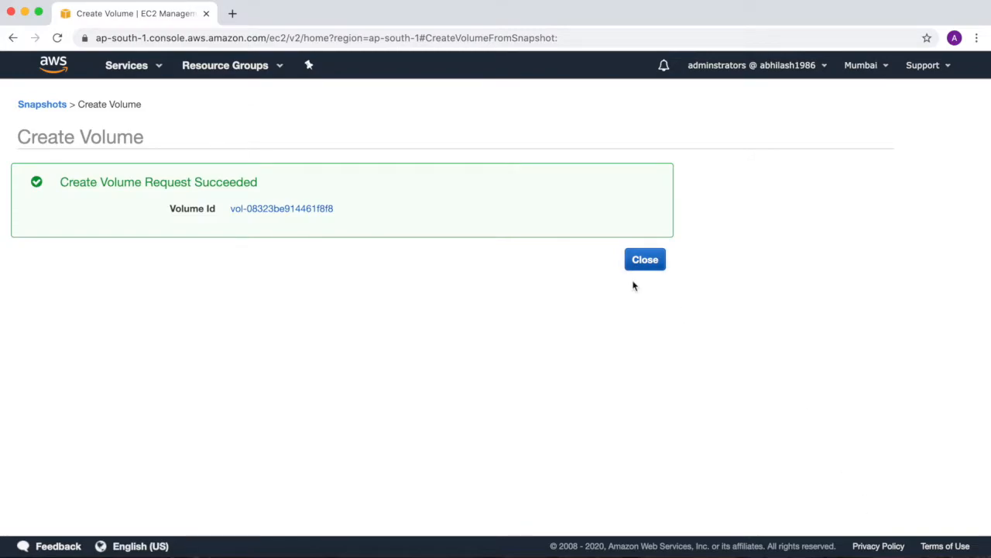
left_click(647, 267)
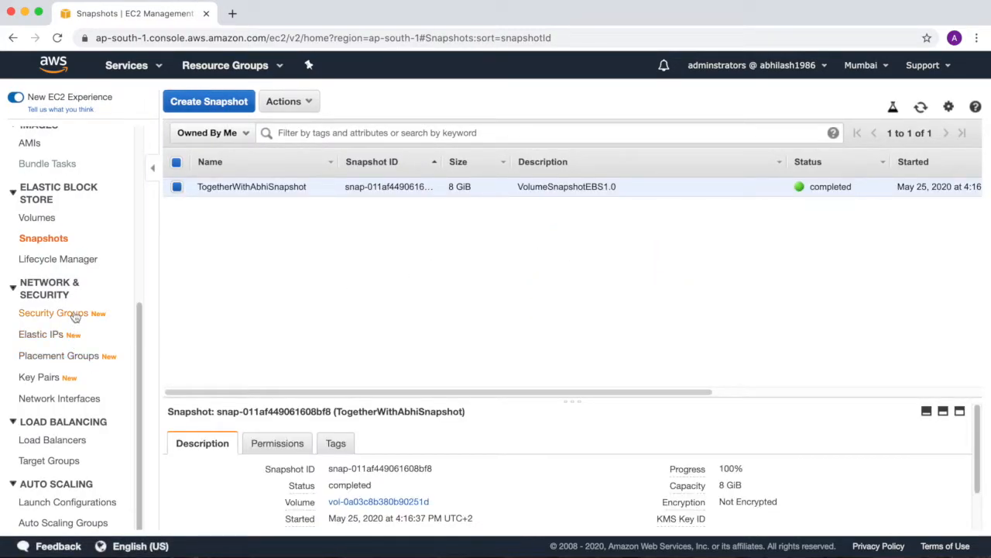
Examine the status checks and description of the VolumeCreatedFromSnapshot volume in the EBS Volumes list, and view the available regions
left_click(40, 220)
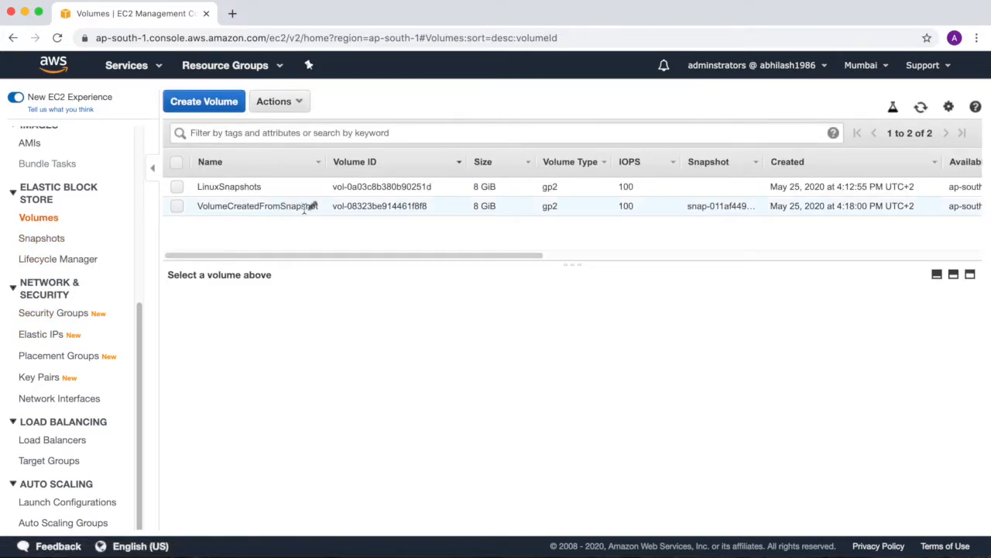
left_click(312, 207)
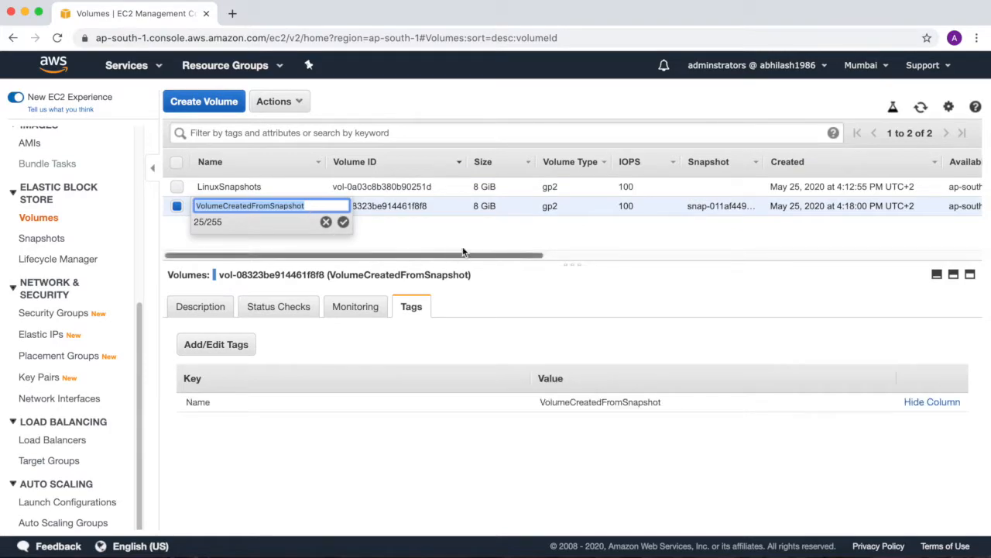
left_click(490, 230)
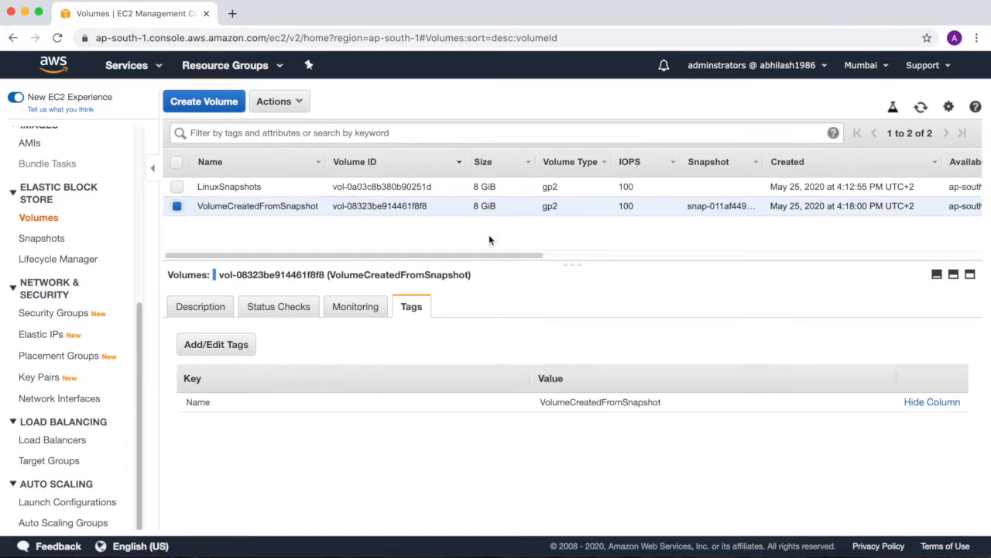
left_click(348, 312)
left_click(302, 312)
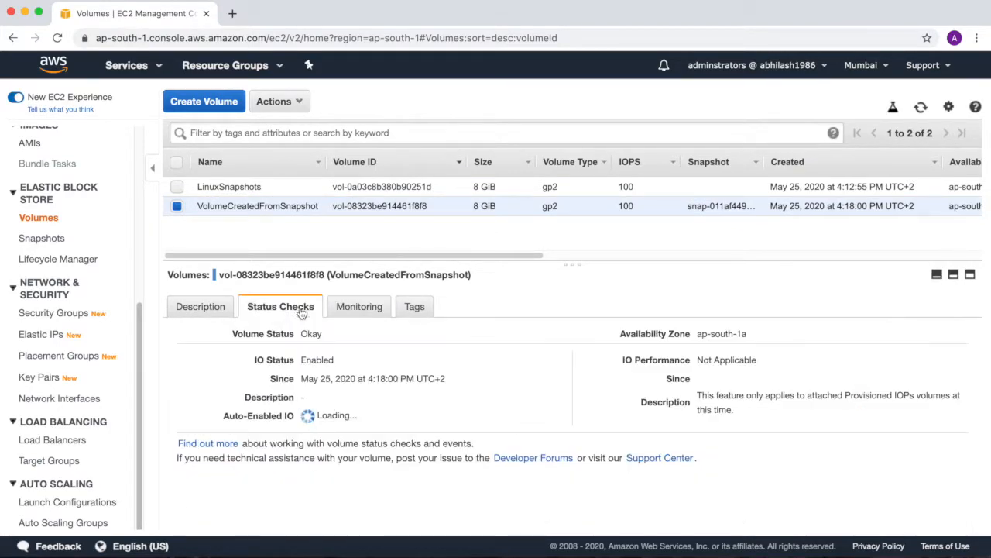
left_click(208, 309)
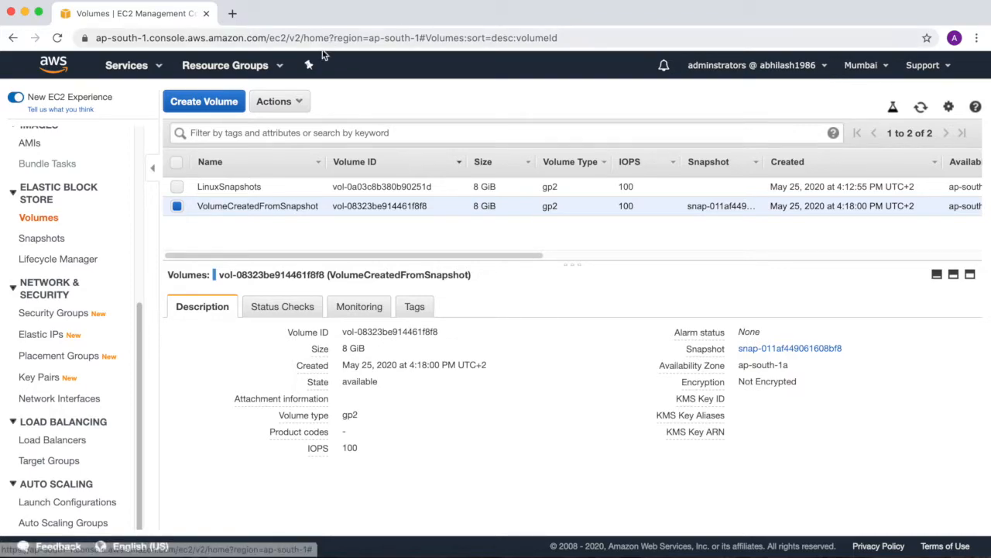
left_click(889, 67)
left_click(884, 65)
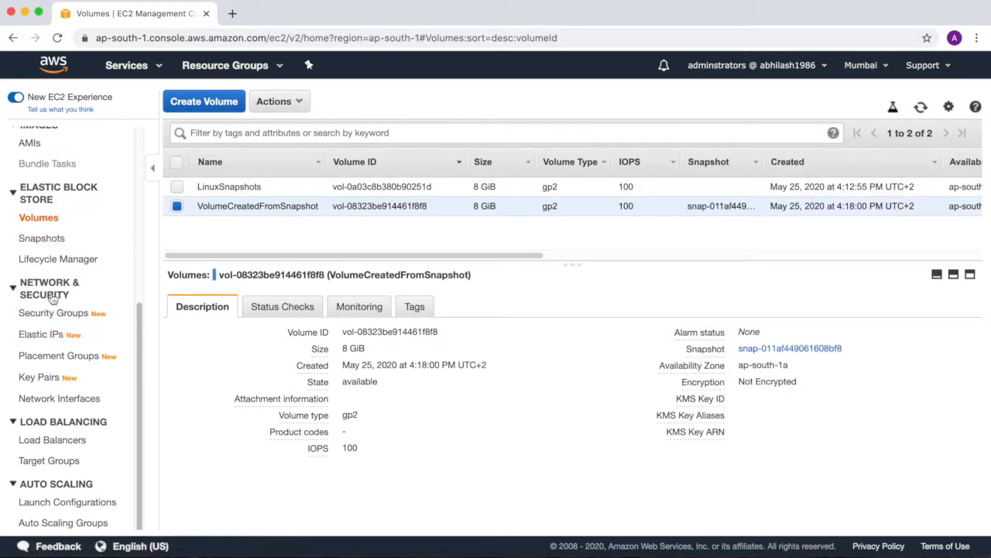
Open the EBS Snapshots list and examine the Create Volume settings for TogetherWithAbhiSnapshot, leaving the form without creating a volume
left_click(49, 243)
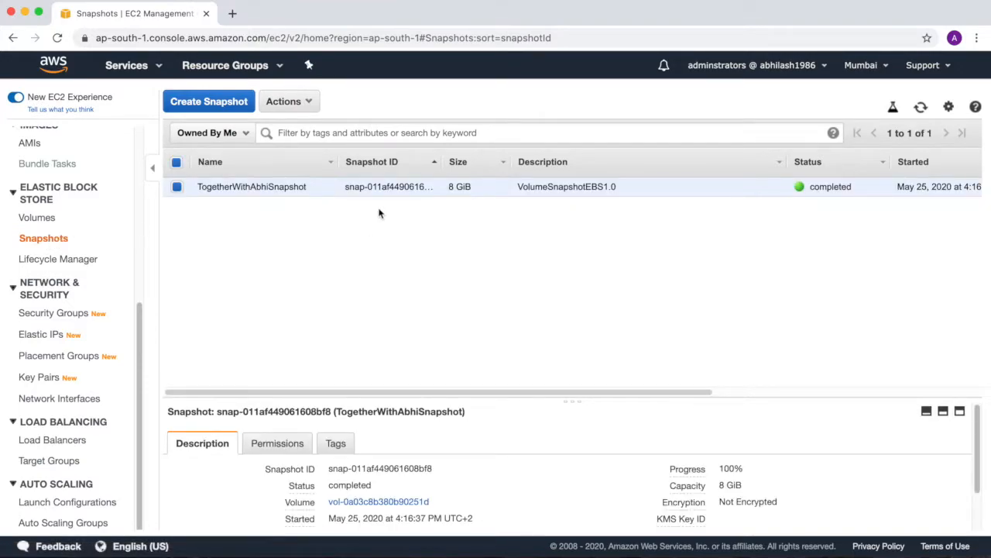
left_click(310, 102)
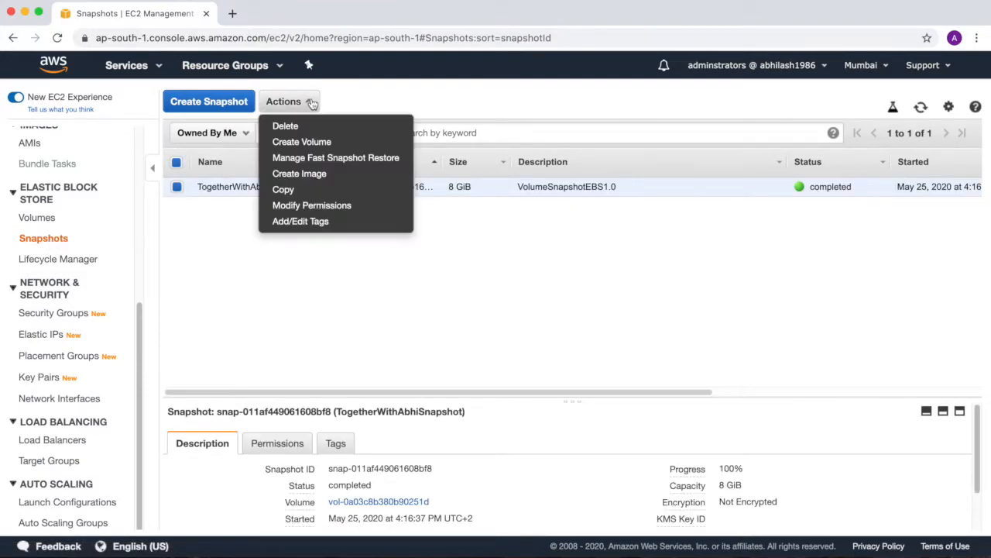
left_click(301, 142)
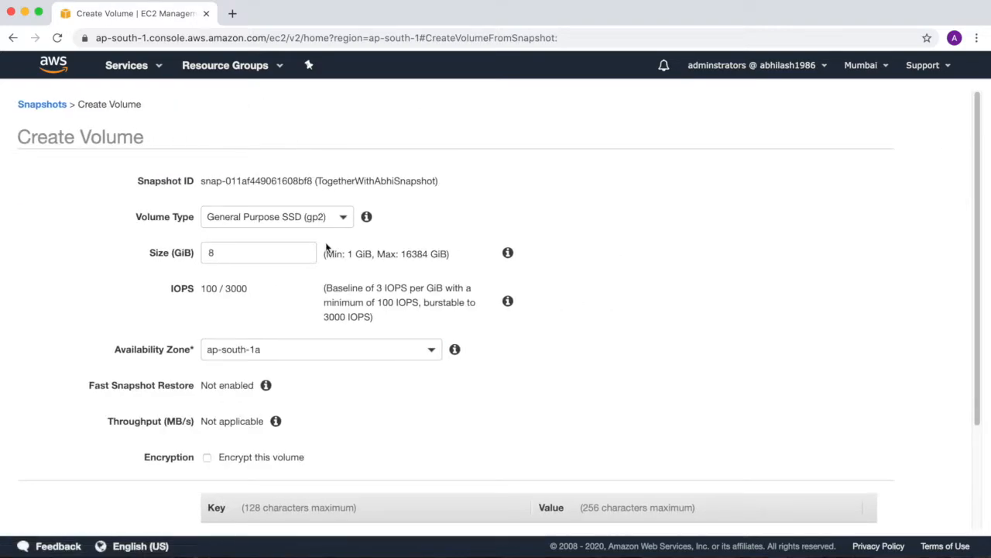
double_click(251, 252)
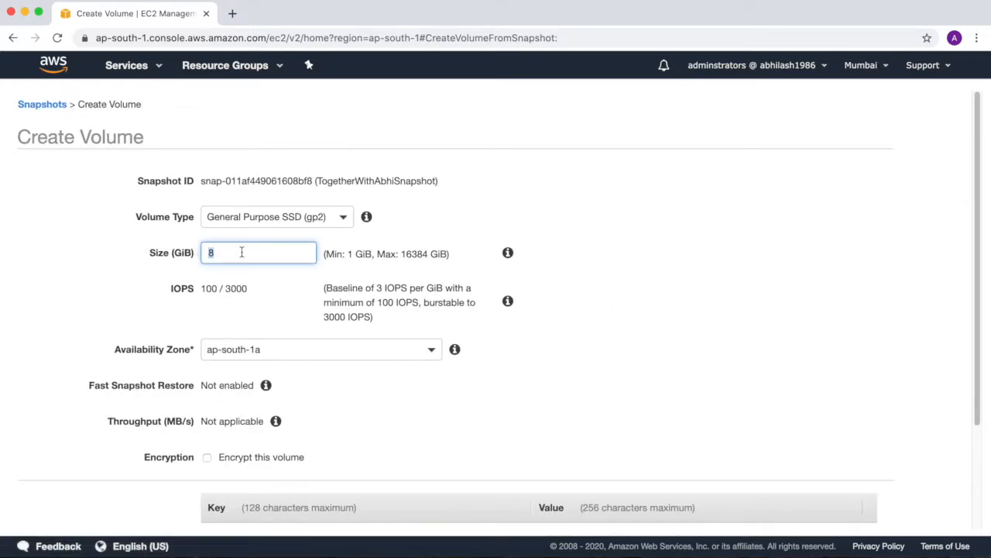
scroll(409, 288, "down", 2)
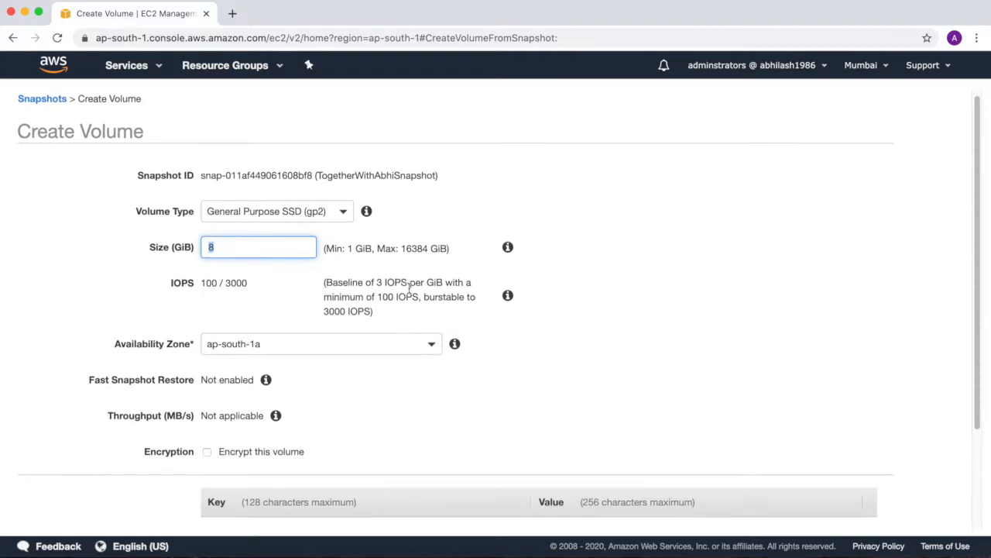
scroll(409, 288, "up", 2)
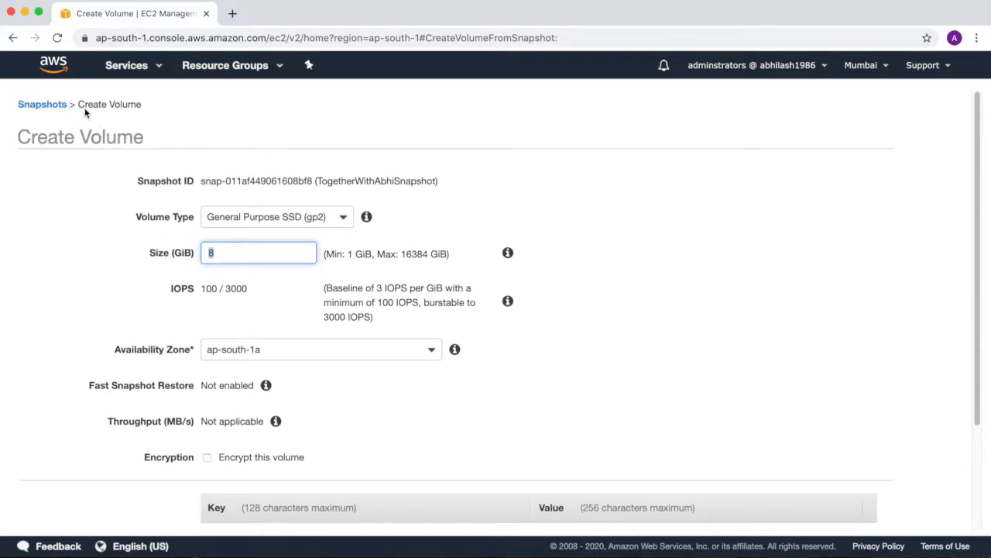
left_click(19, 37)
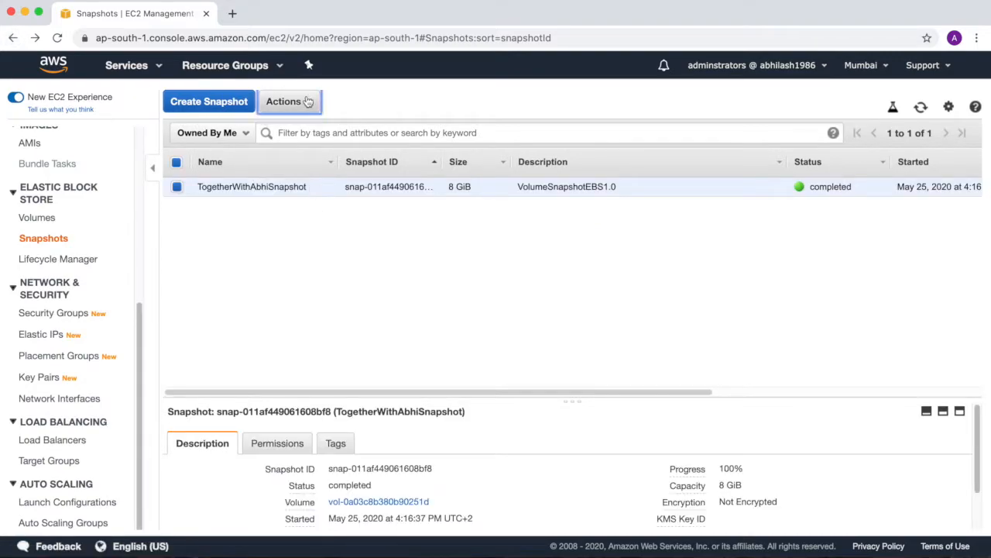
Begin copying the TogetherWithAbhiSnapshot snapshot and set its destination region to Europe (London)
left_click(308, 98)
left_click(291, 190)
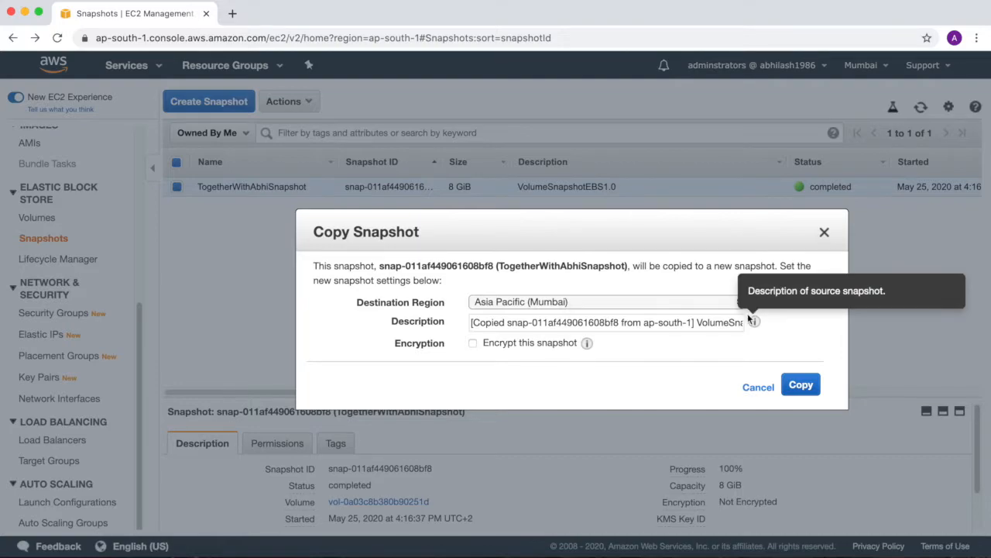
left_click(728, 302)
left_click(643, 395)
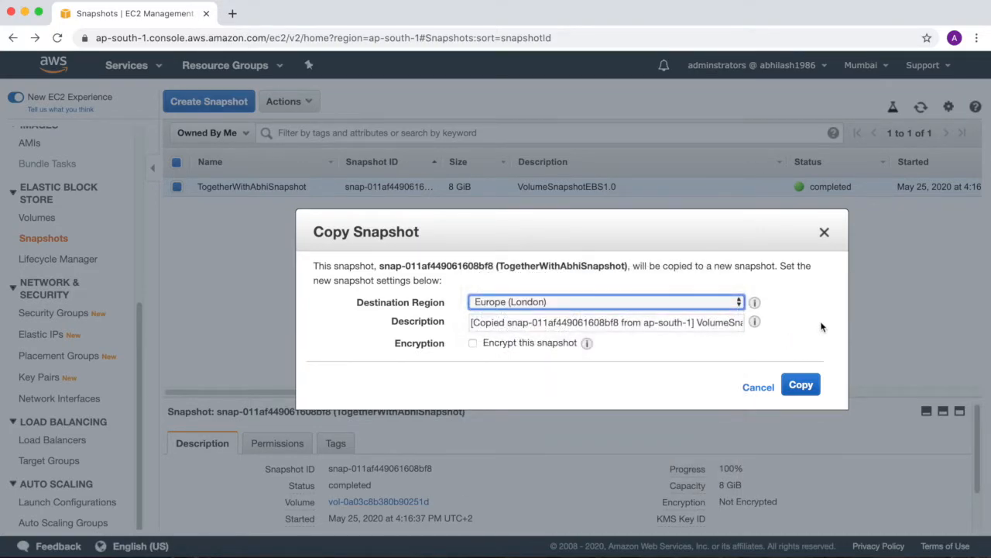
Enable encryption for the snapshot copy, view the Master Key options, and turn encryption back off
left_click(472, 344)
left_click(473, 344)
left_click(472, 344)
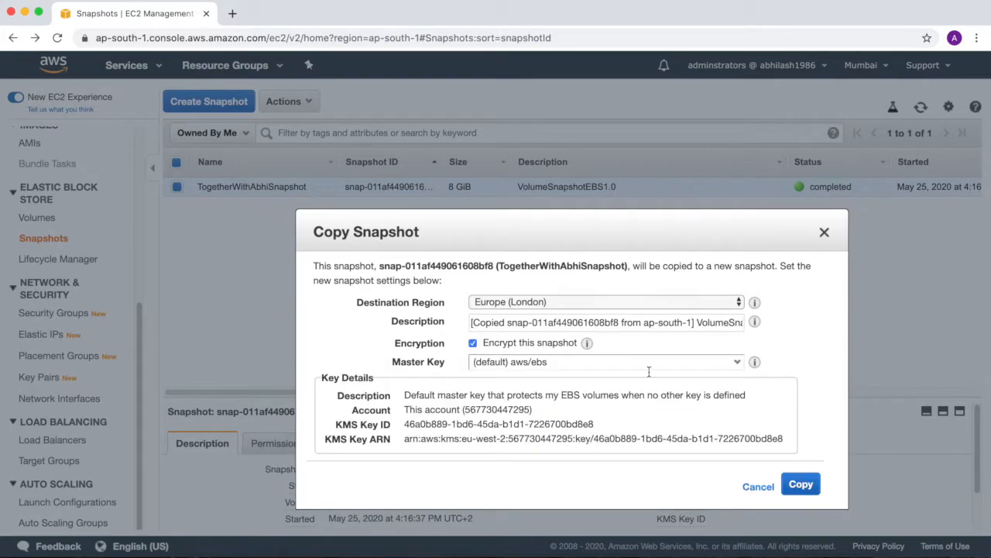
left_click(737, 362)
left_click(737, 362)
left_click(736, 362)
left_click(472, 343)
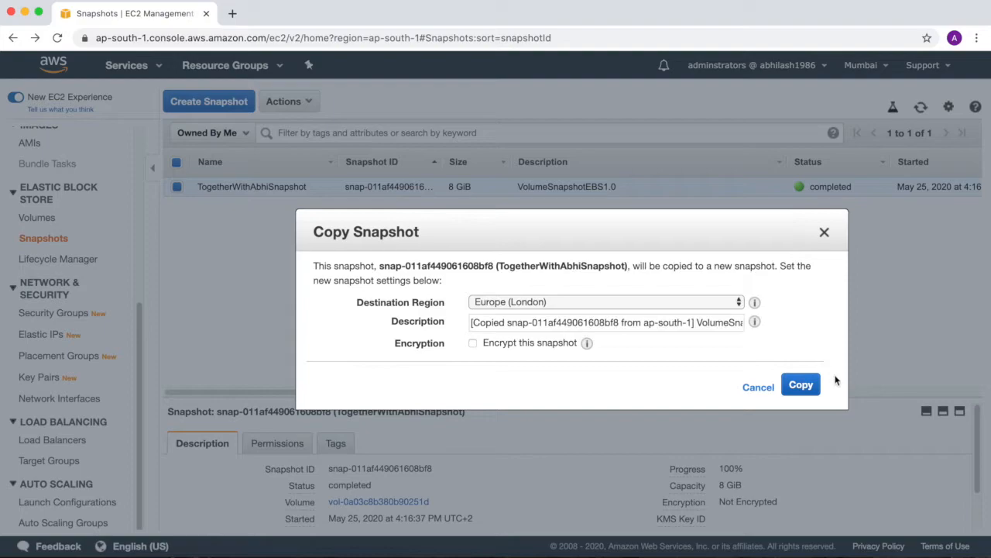
Start the unencrypted snapshot copy and open the Snapshots page of the Europe (London) region
left_click(791, 393)
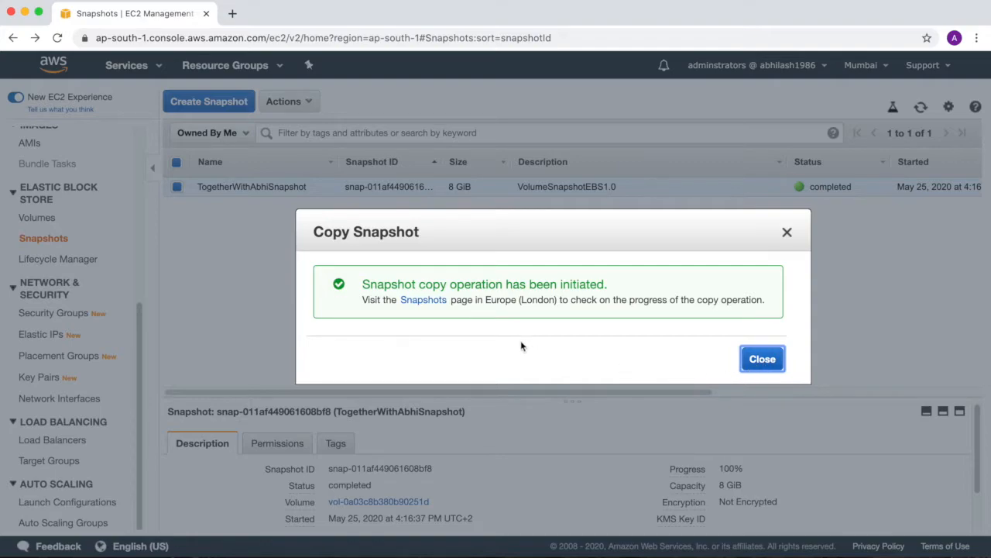
left_click(423, 301)
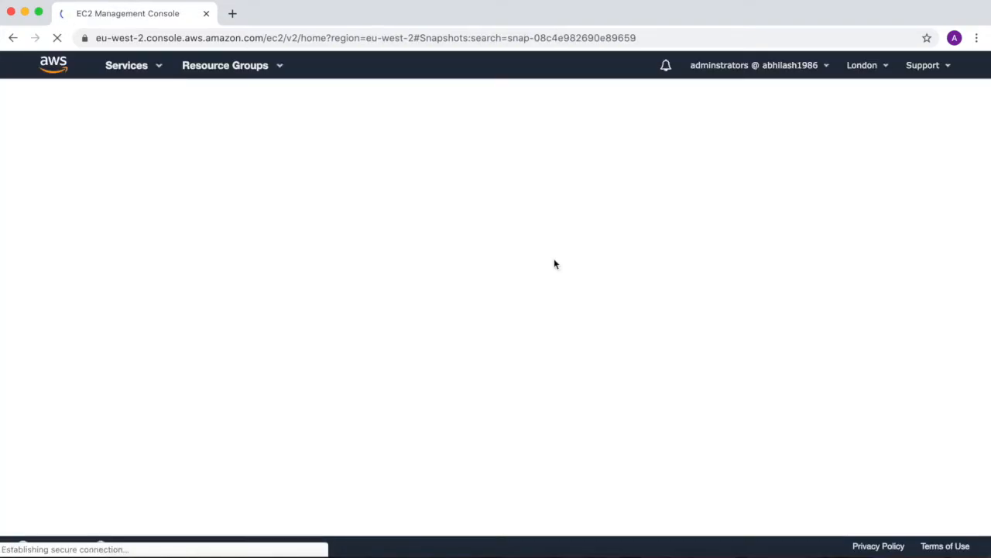
left_click(883, 66)
left_click(885, 68)
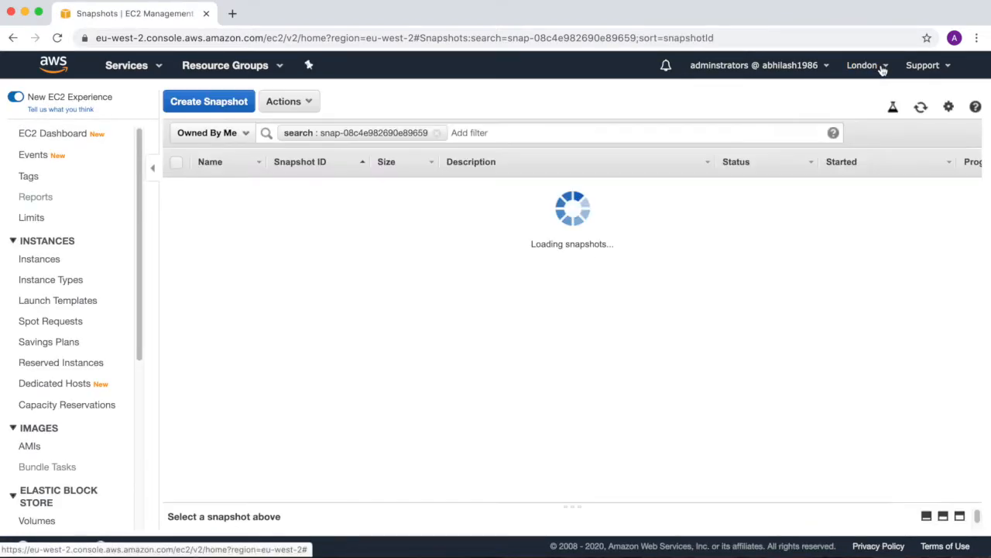
Create a volume from the copied snapshot in eu-west-2a, keeping the default settings and adding the Name tag VolumeFromCopiedSnapshot
left_click(302, 104)
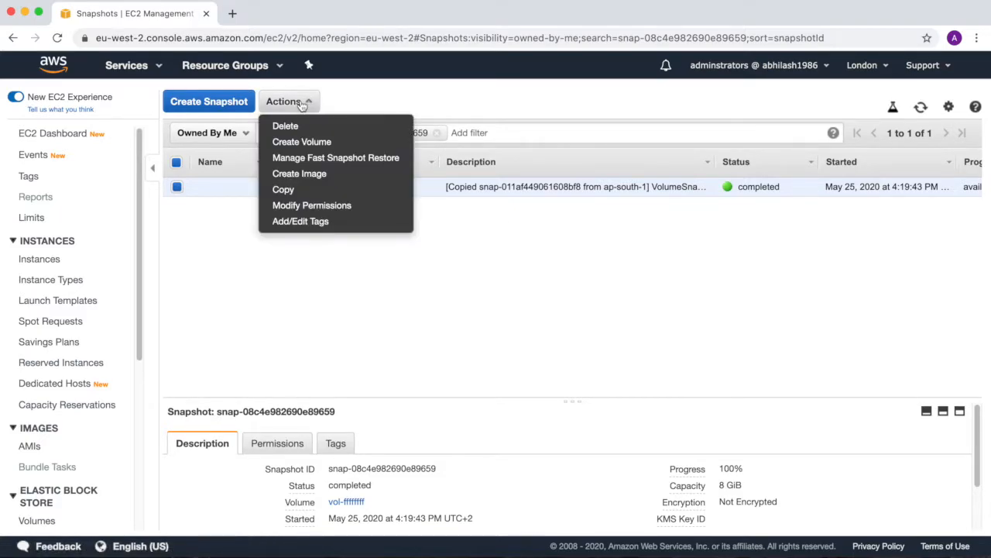
left_click(295, 144)
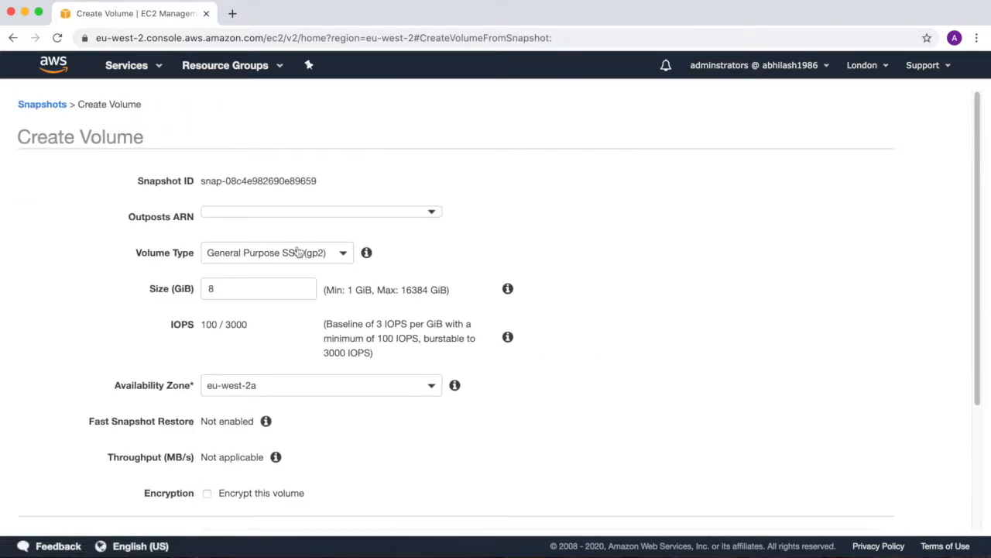
left_click(237, 253)
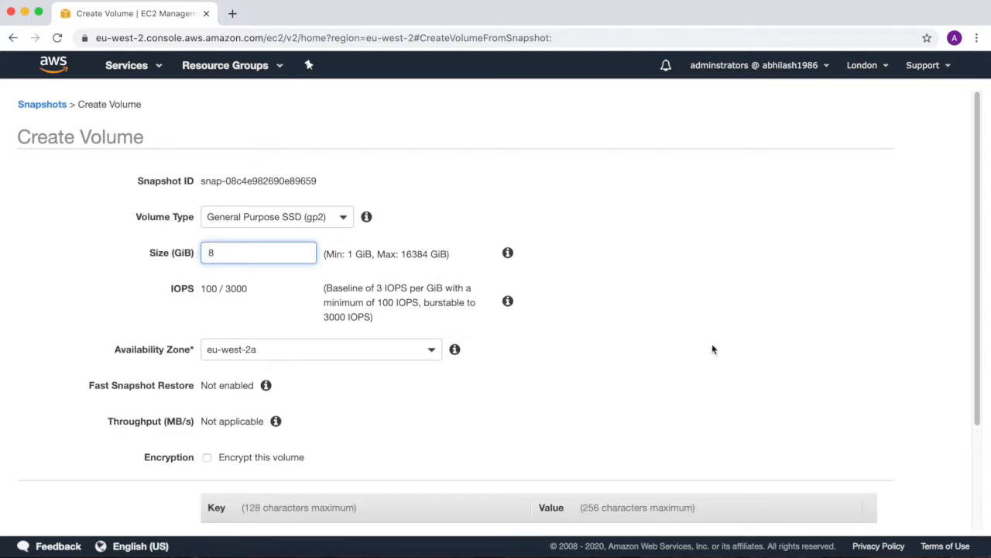
scroll(981, 356, "down", 4)
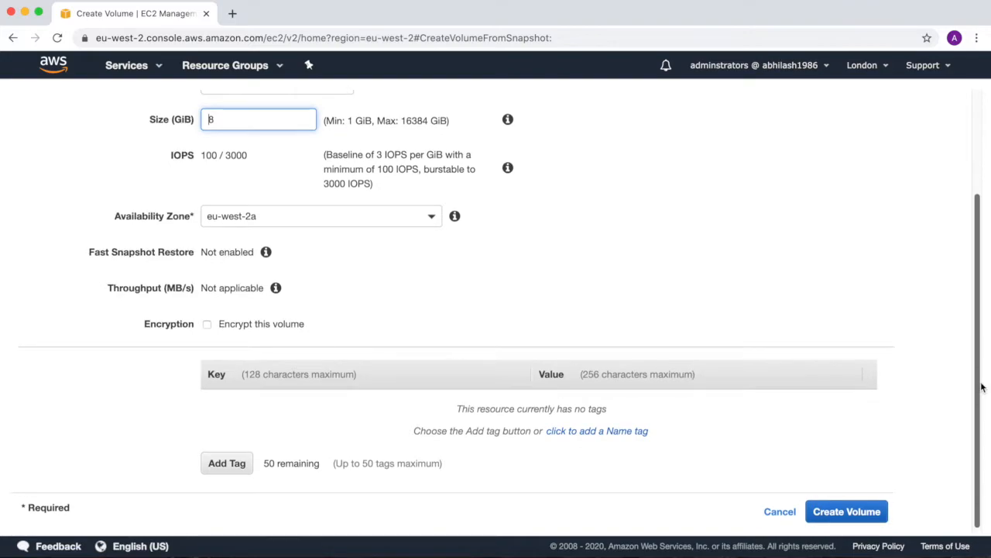
left_click(628, 432)
type("VolumeFromCopiedSnapshot")
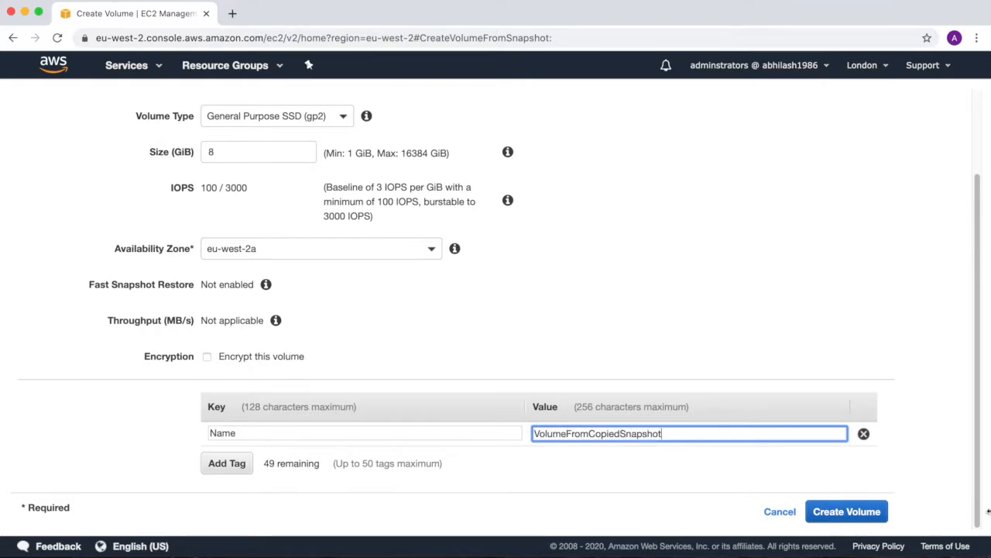
left_click(855, 514)
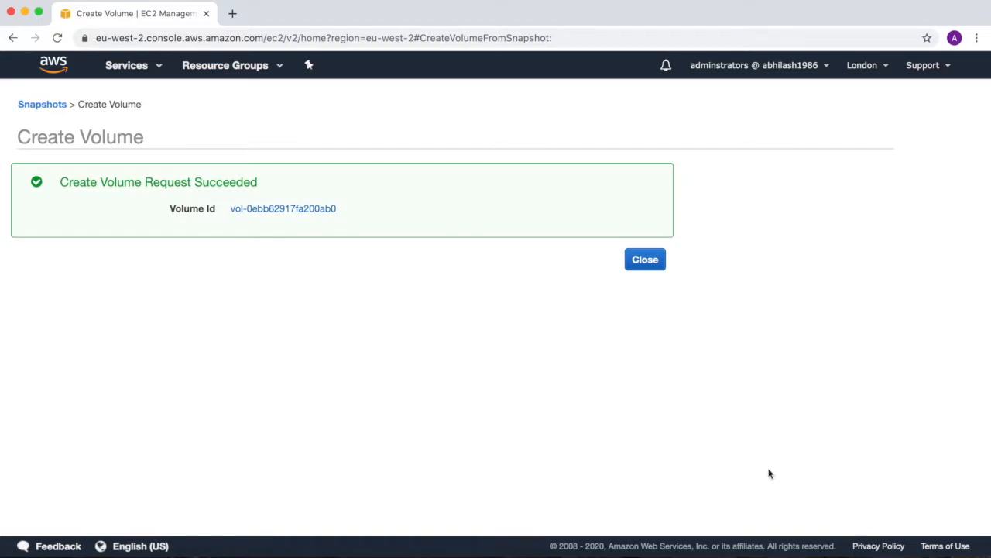
left_click(646, 259)
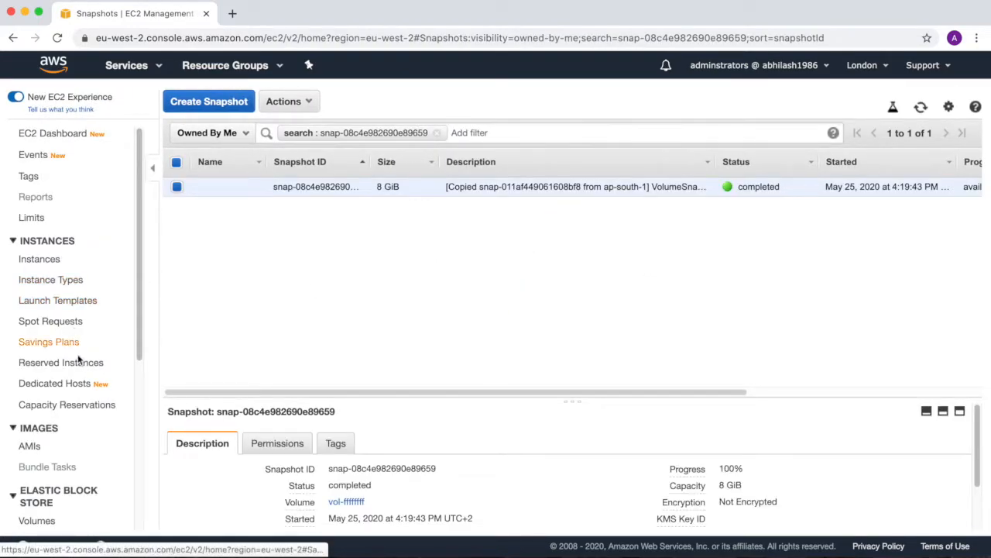
Open the London region's EBS Volumes list and widen the Name column to show the full volume name
left_click_drag(137, 290, 144, 373)
left_click(49, 370)
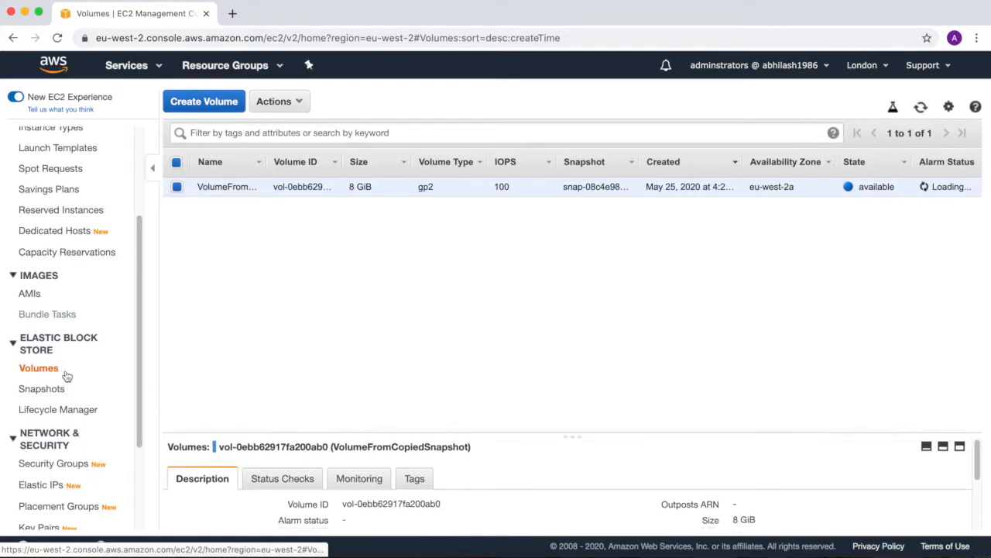
left_click(267, 161)
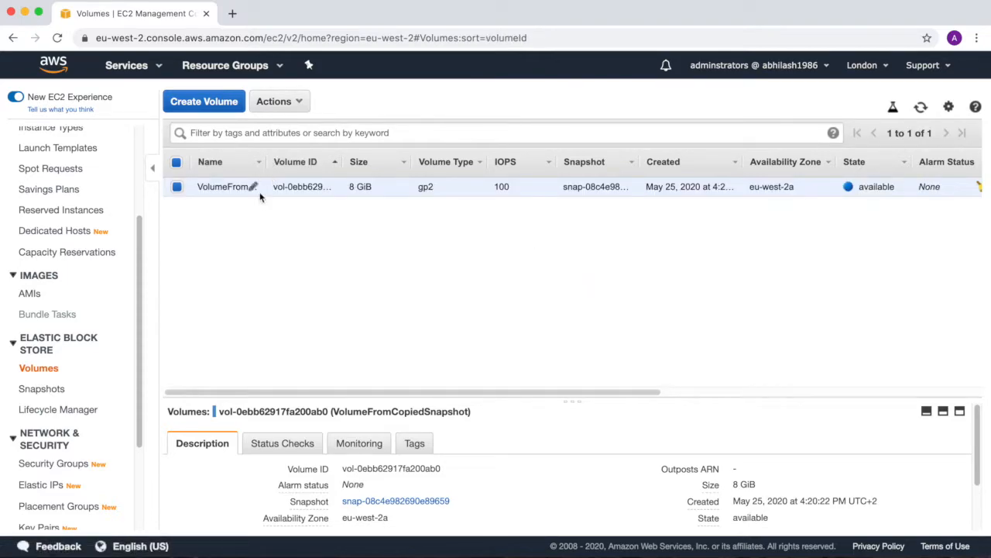
left_click_drag(256, 165, 349, 164)
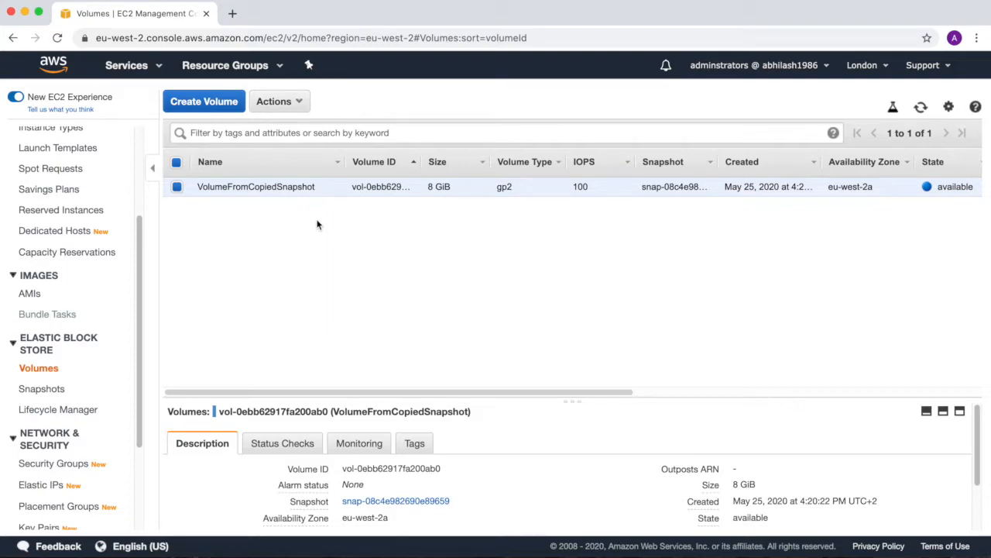
Try to attach the VolumeFromCopiedSnapshot volume to an instance in eu-west-2a, and close the dialog without attaching it
left_click(299, 106)
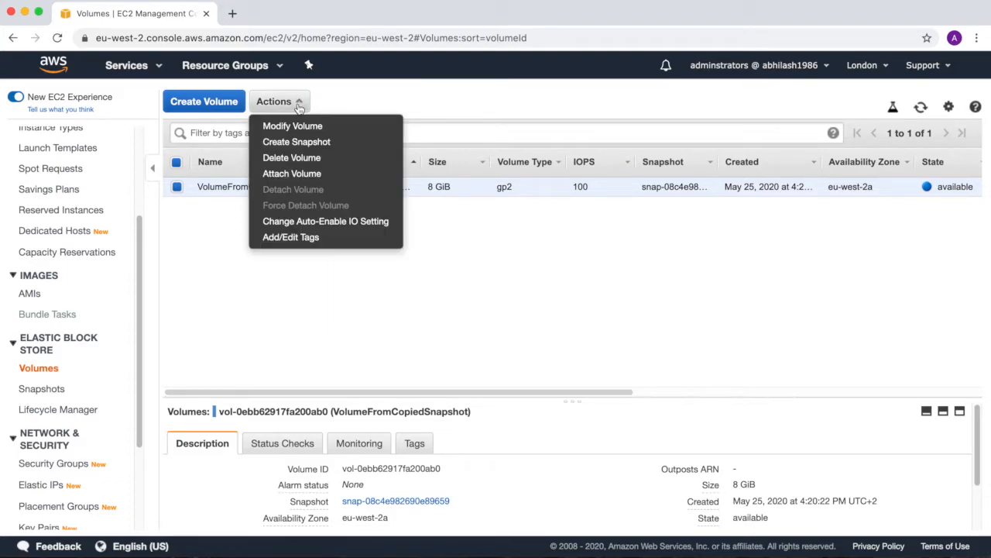
left_click(299, 175)
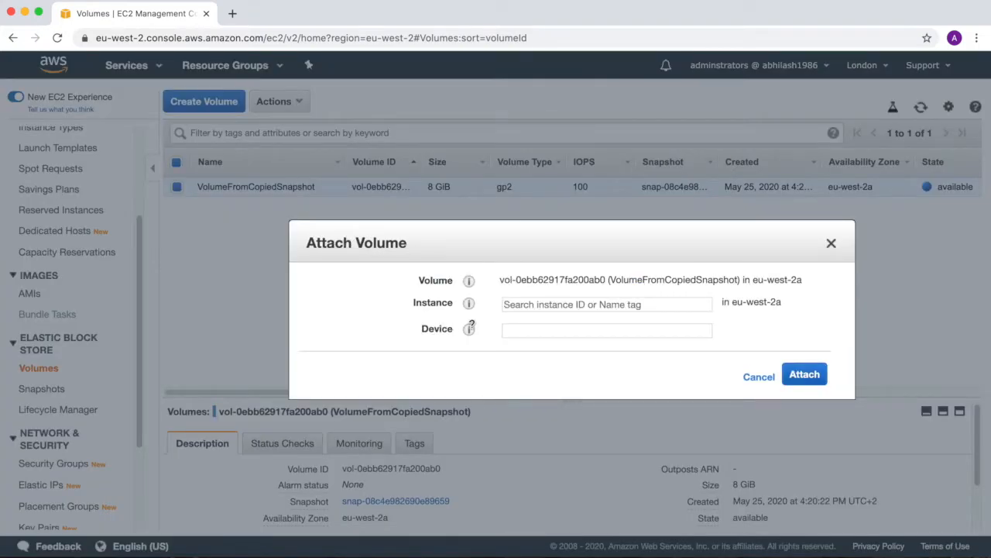
left_click(530, 308)
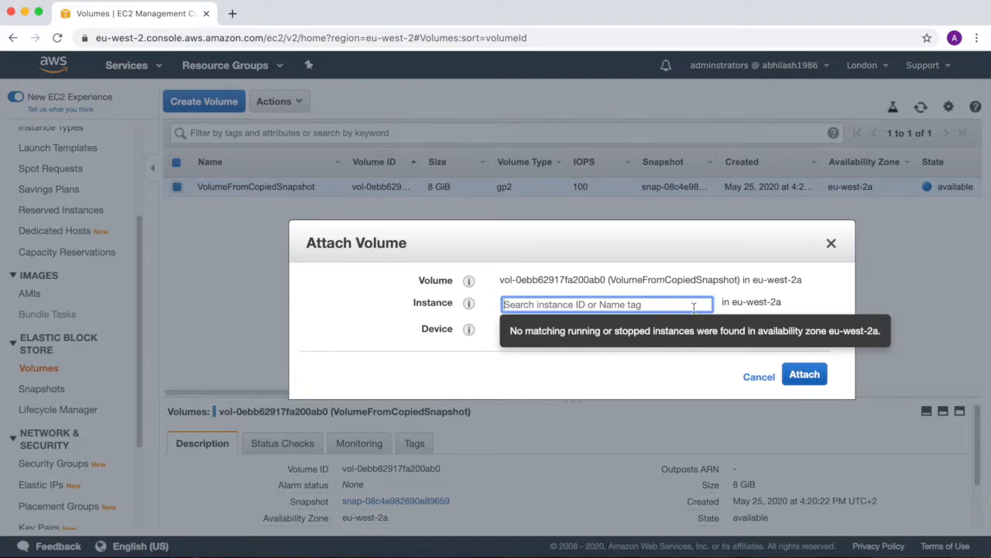
left_click(827, 308)
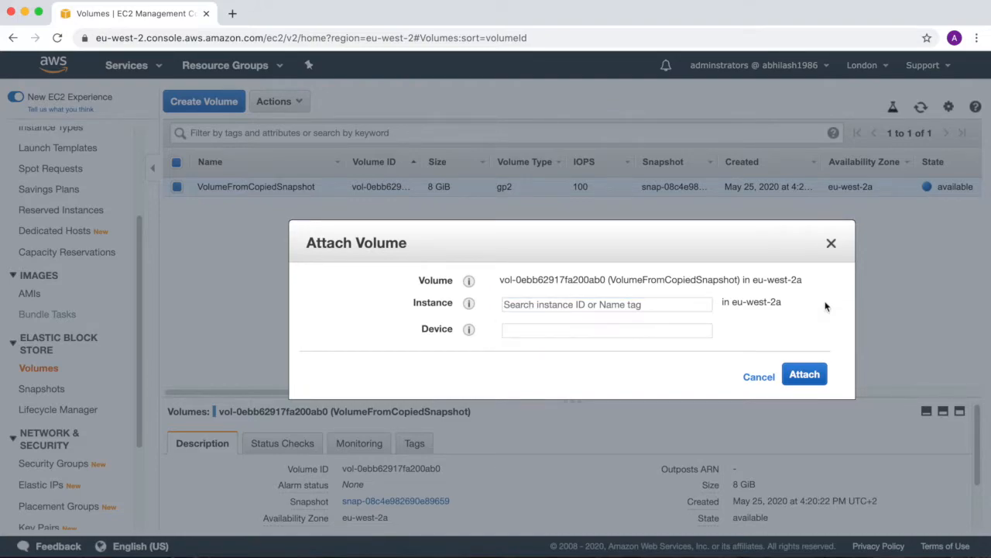
left_click(831, 245)
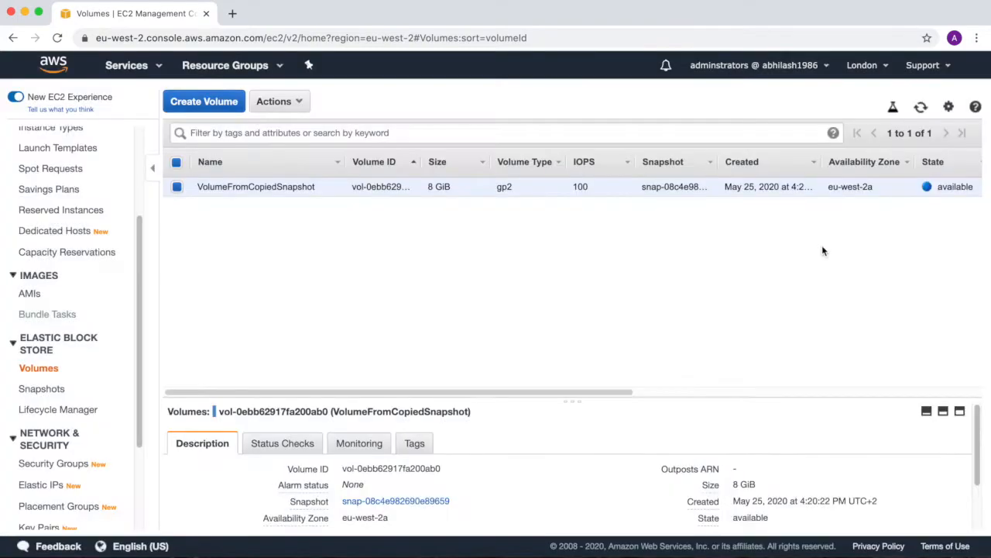
Delete the VolumeFromCopiedSnapshot volume and check its state and remaining columns in the Volumes list
left_click(302, 104)
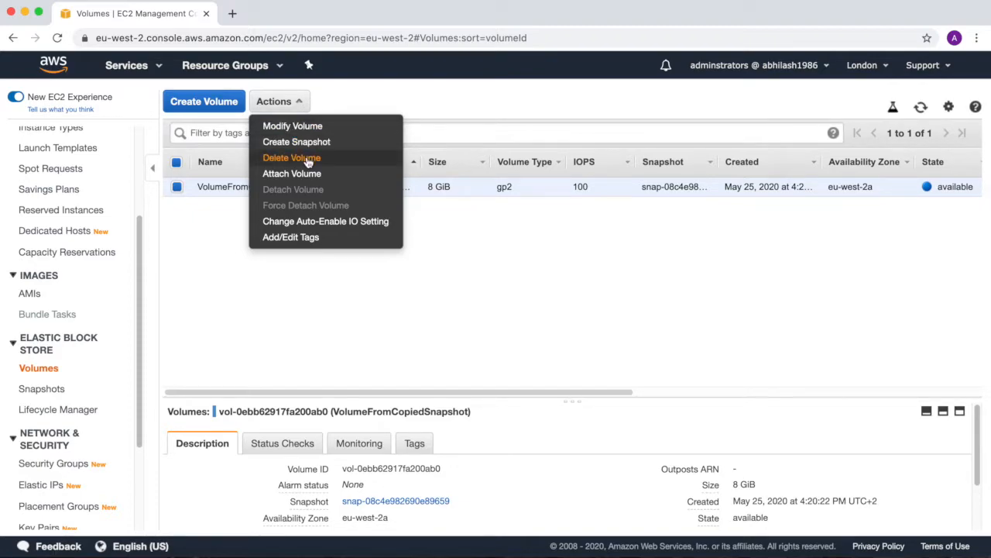
left_click(309, 159)
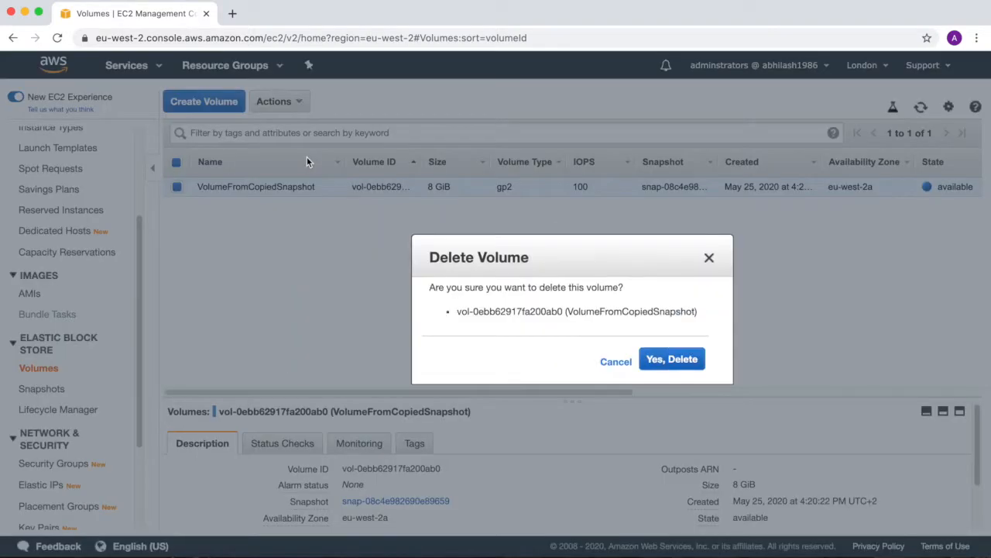
left_click(669, 359)
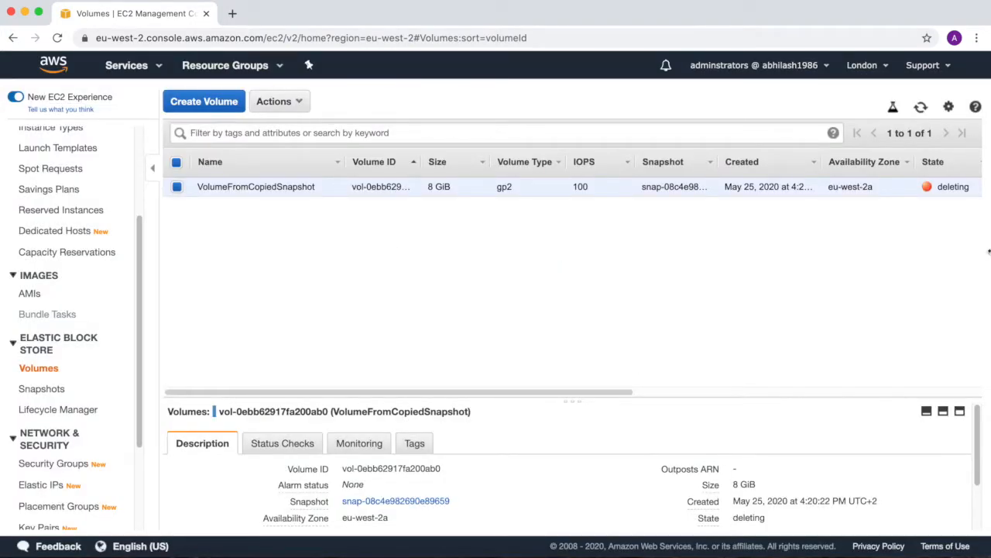
left_click_drag(946, 184, 980, 186)
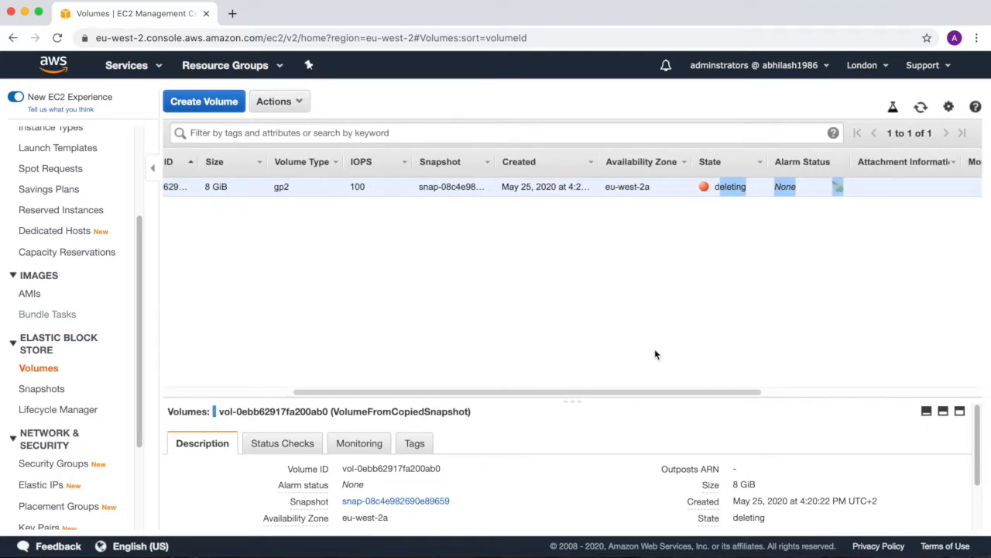
left_click_drag(689, 392, 583, 393)
left_click(801, 288)
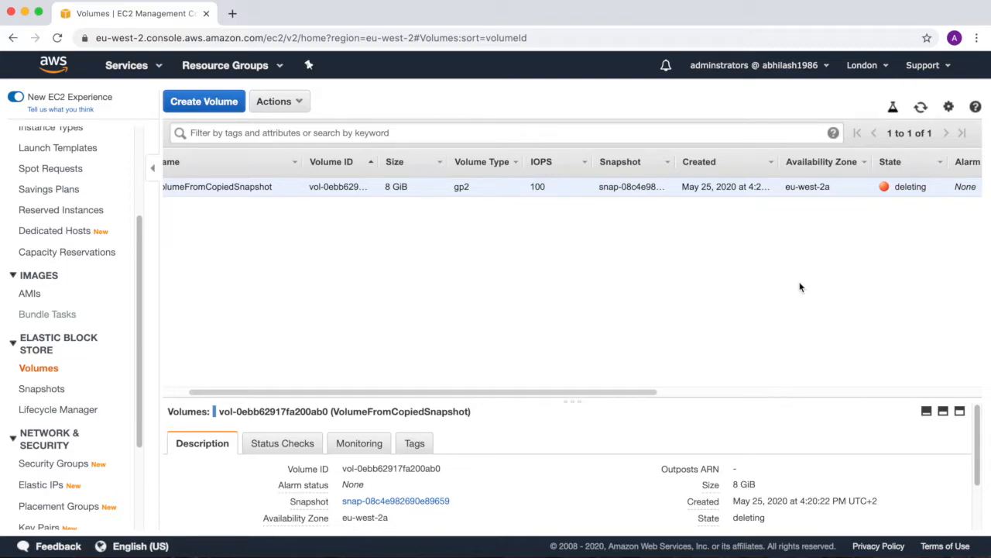
Delete the copied snapshot from the London region's Snapshots list and confirm the deletion
left_click(46, 390)
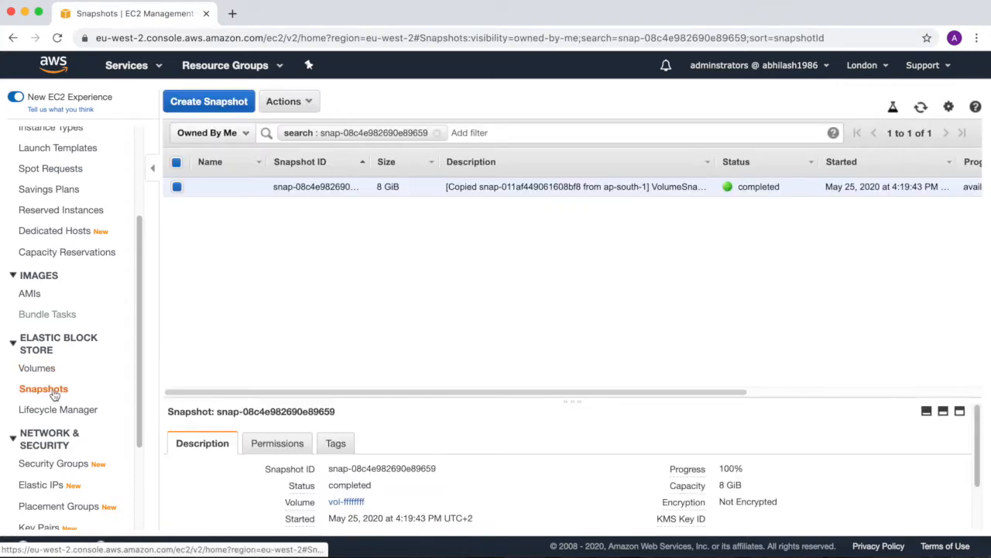
left_click(287, 102)
left_click(285, 126)
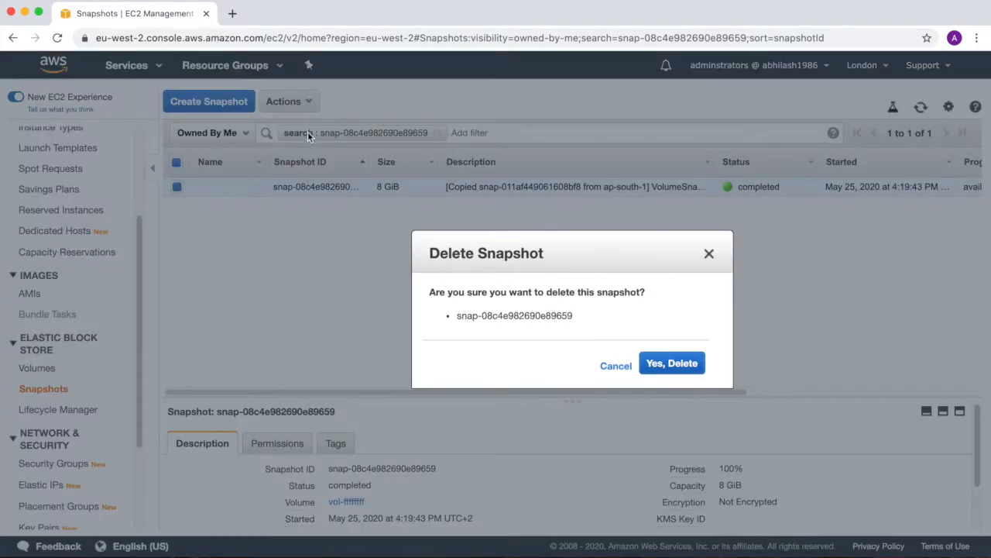
left_click(659, 365)
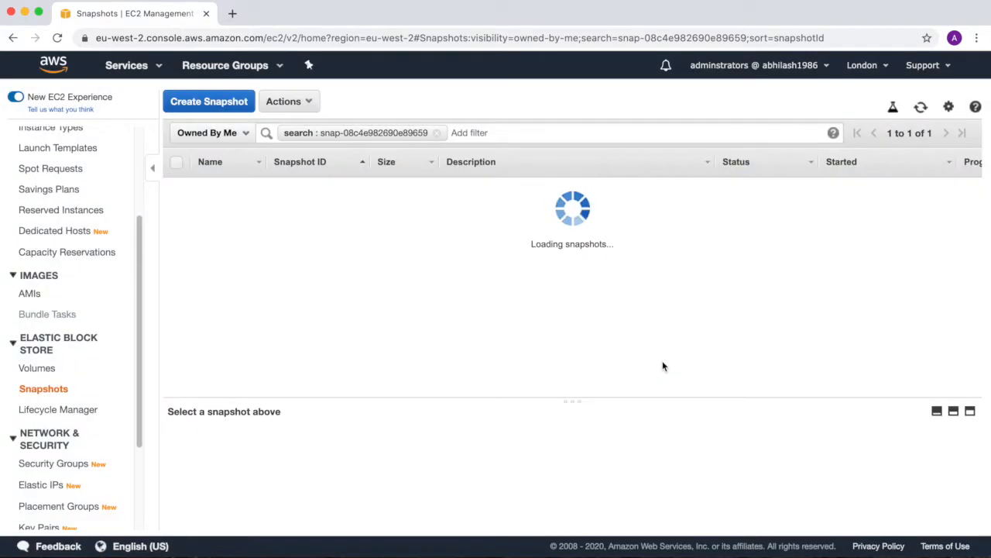
Check the London region's Volumes and Snapshots lists for leftover resources
left_click(43, 370)
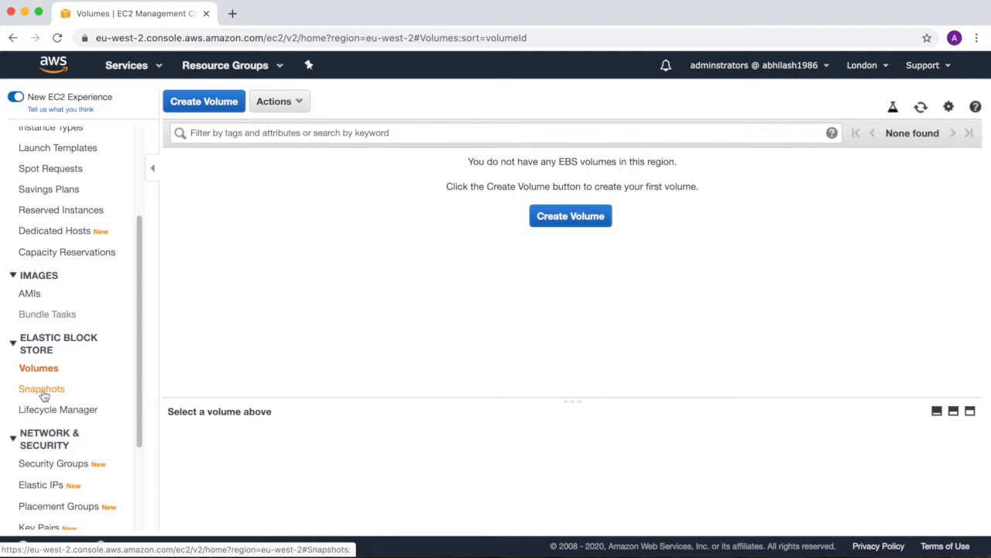
left_click(44, 394)
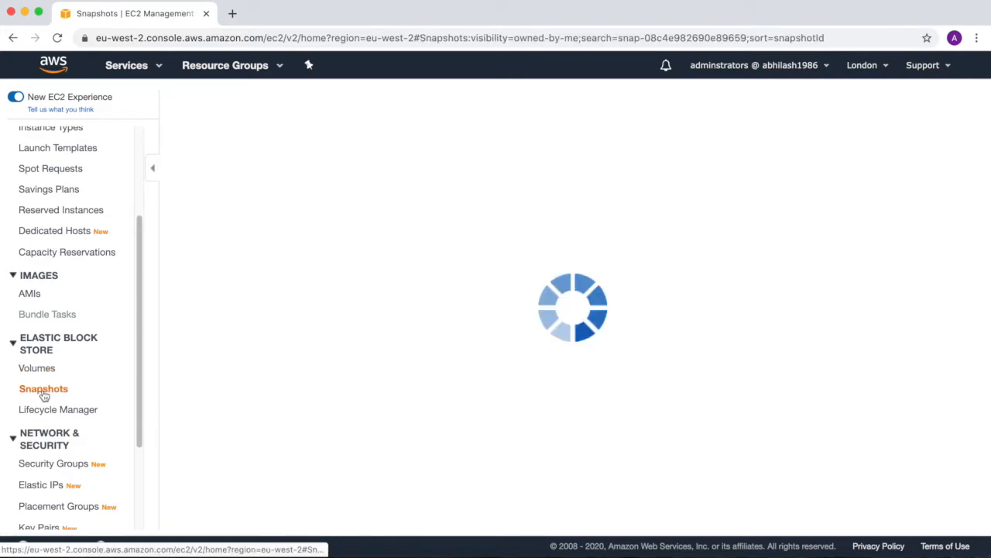
left_click(43, 371)
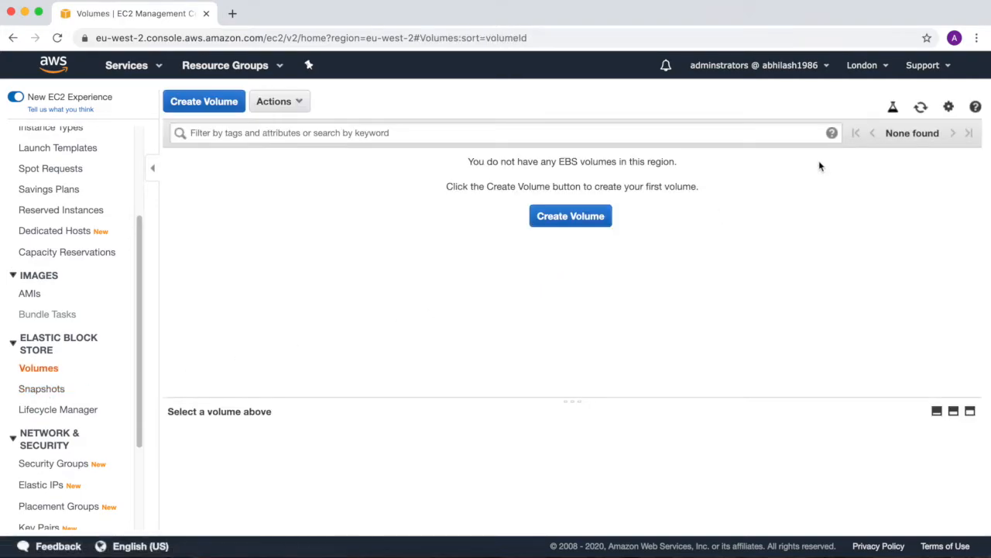
Switch to the Asia Pacific (Mumbai) region and delete the VolumeCreatedFromSnapshot volume
left_click(883, 66)
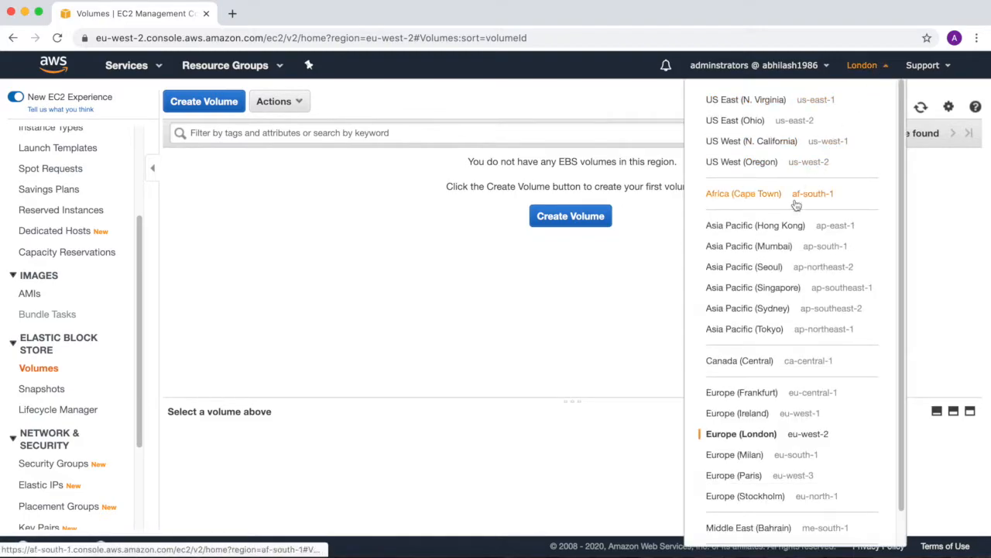
left_click(755, 254)
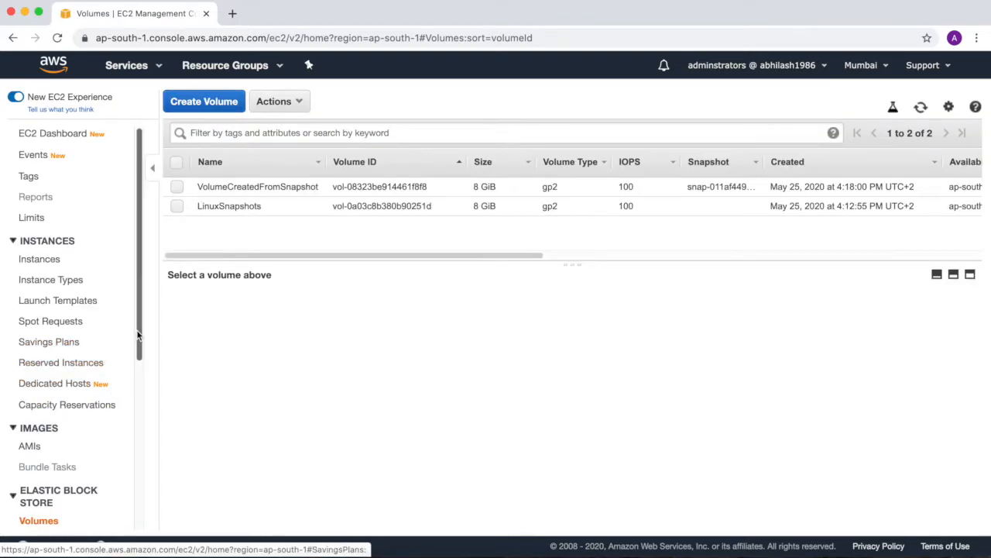
left_click(225, 187)
left_click(277, 102)
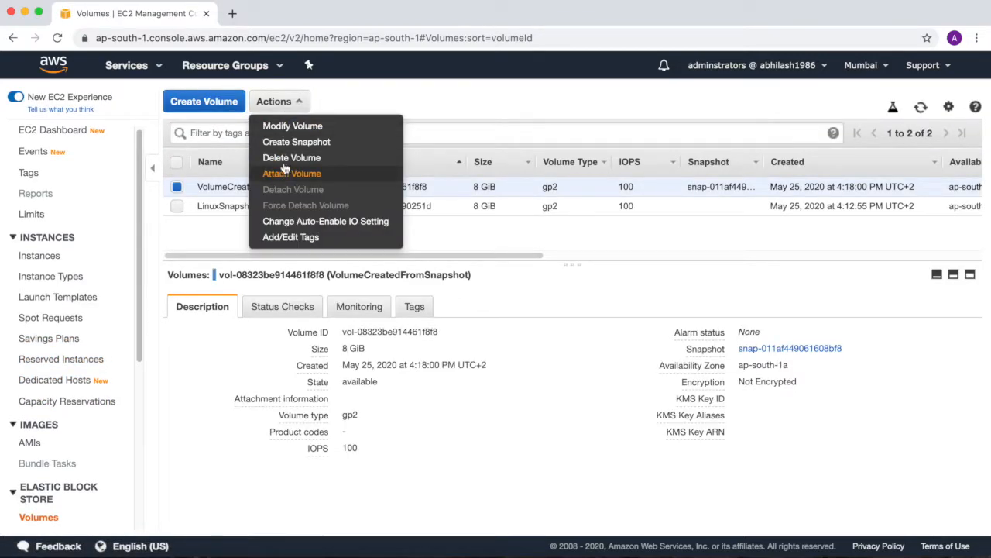
left_click(286, 158)
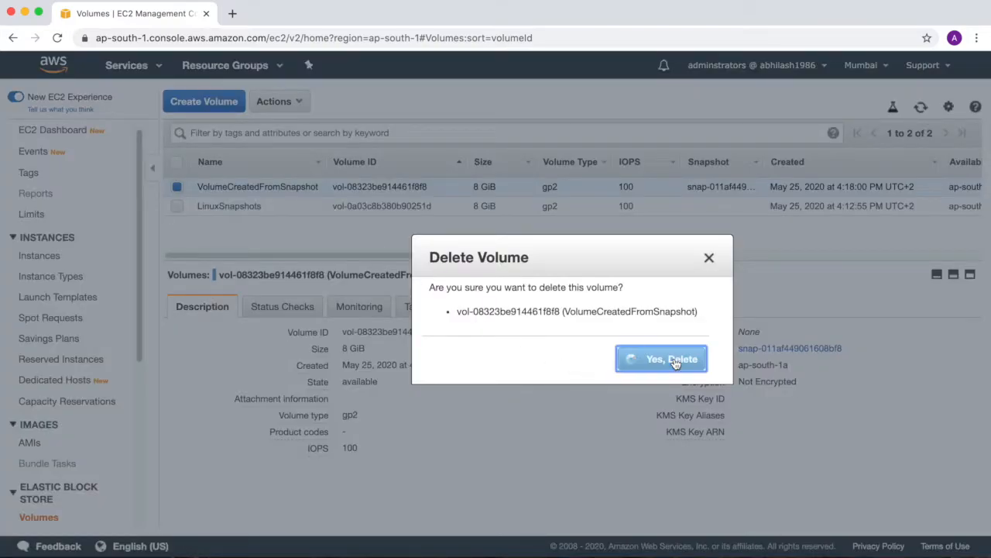
left_click(672, 359)
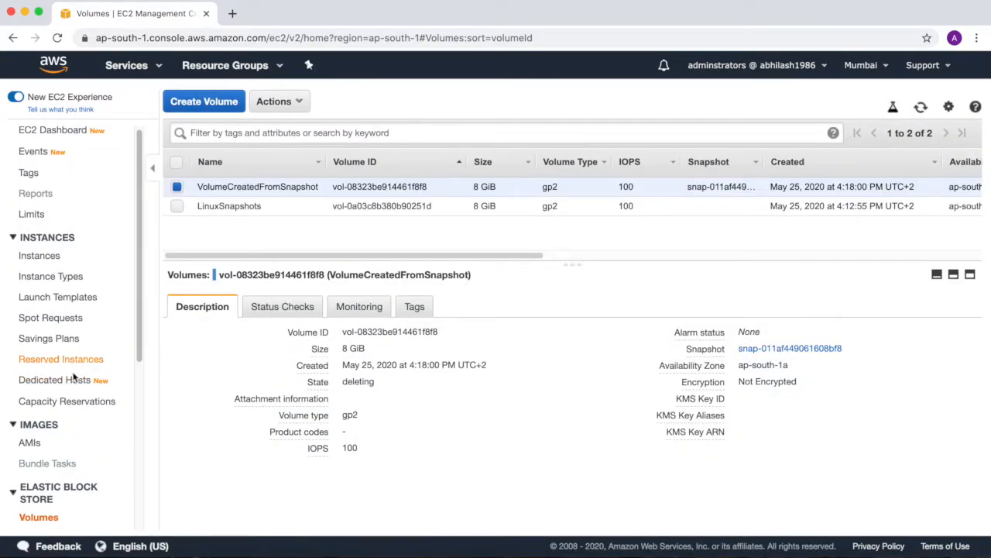
Delete the TogetherWithAbhiSnapshot snapshot from the Mumbai region's Snapshots list
scroll(115, 321, "down", 4)
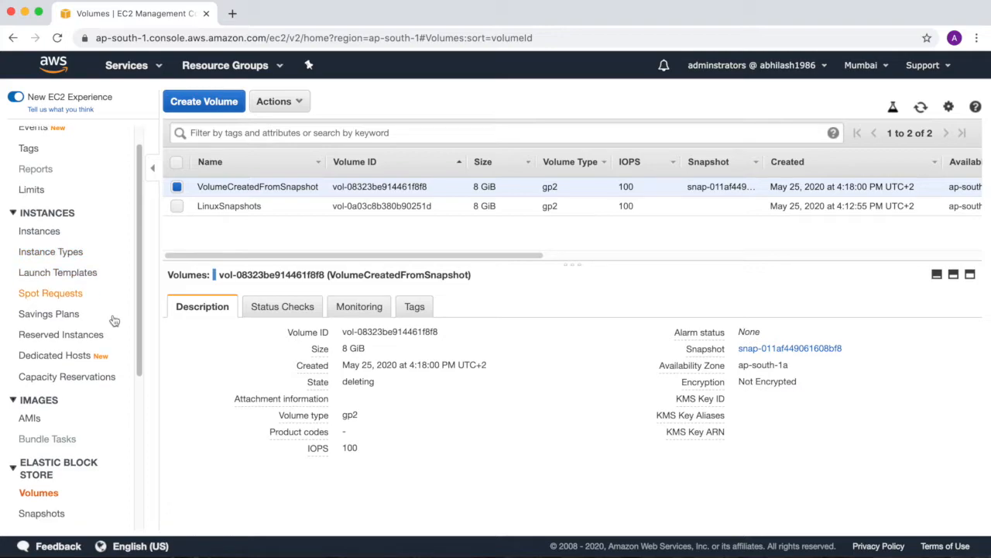
left_click(59, 402)
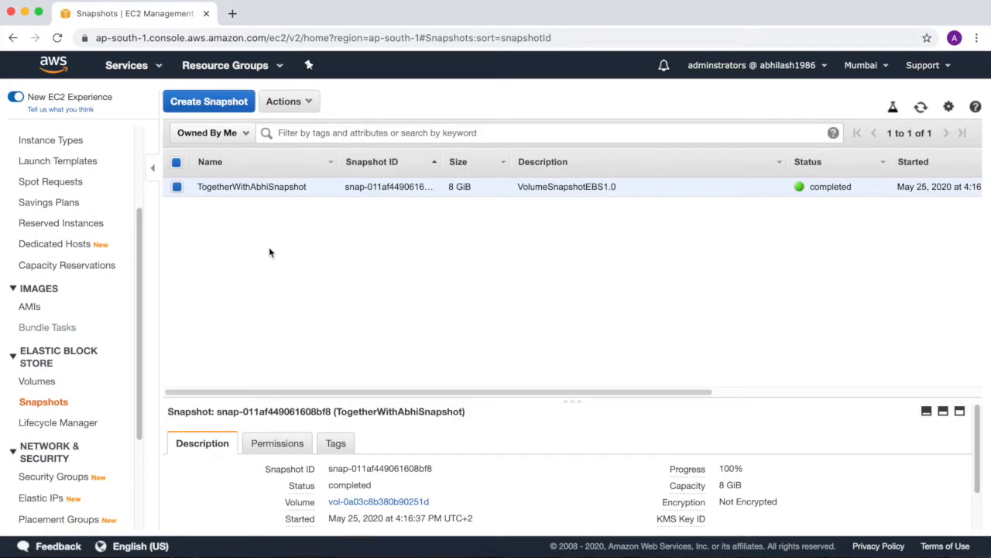
left_click(263, 101)
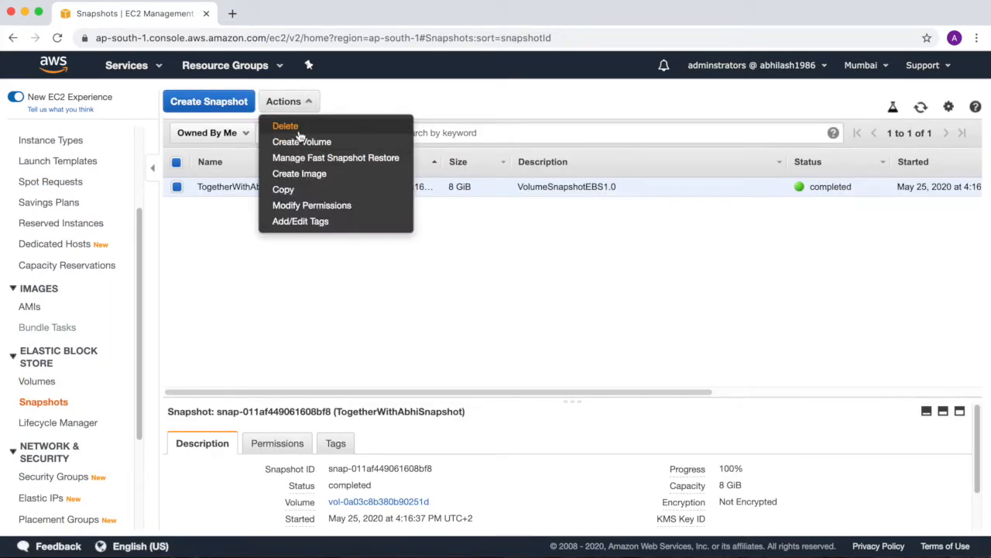
left_click(294, 129)
left_click(664, 363)
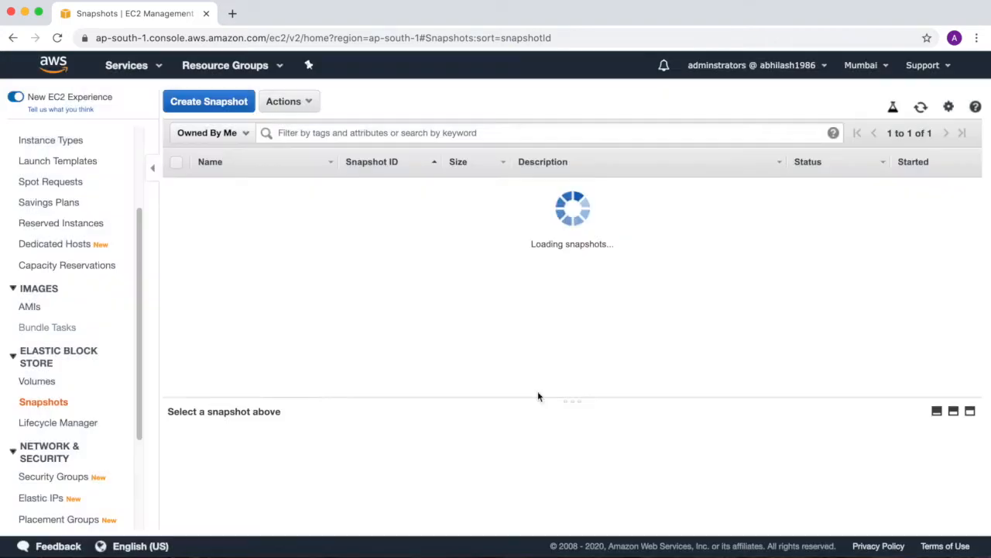
Try to attach the LinuxSnapshots volume to an instance in ap-south-1a, and close the dialog without attaching it
left_click(51, 385)
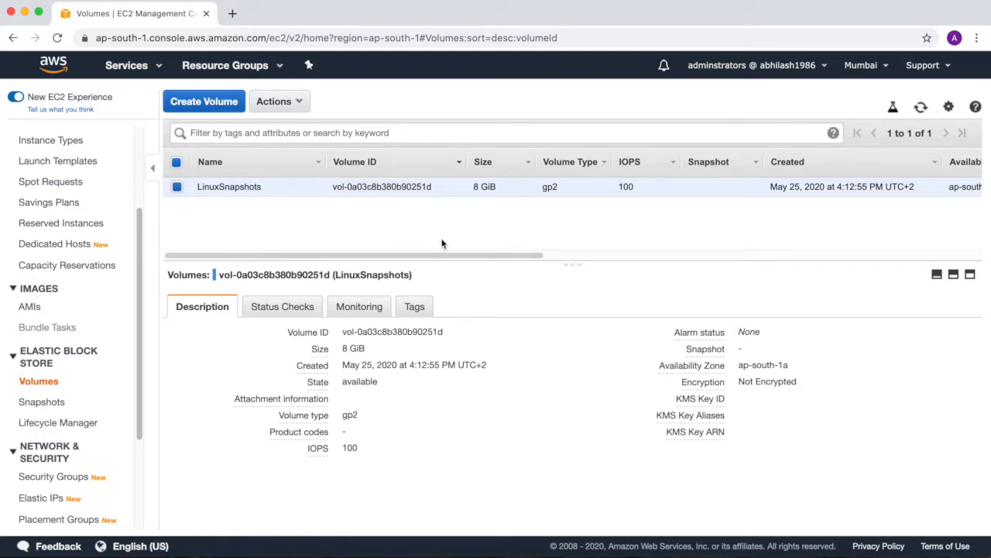
left_click(279, 101)
left_click(285, 175)
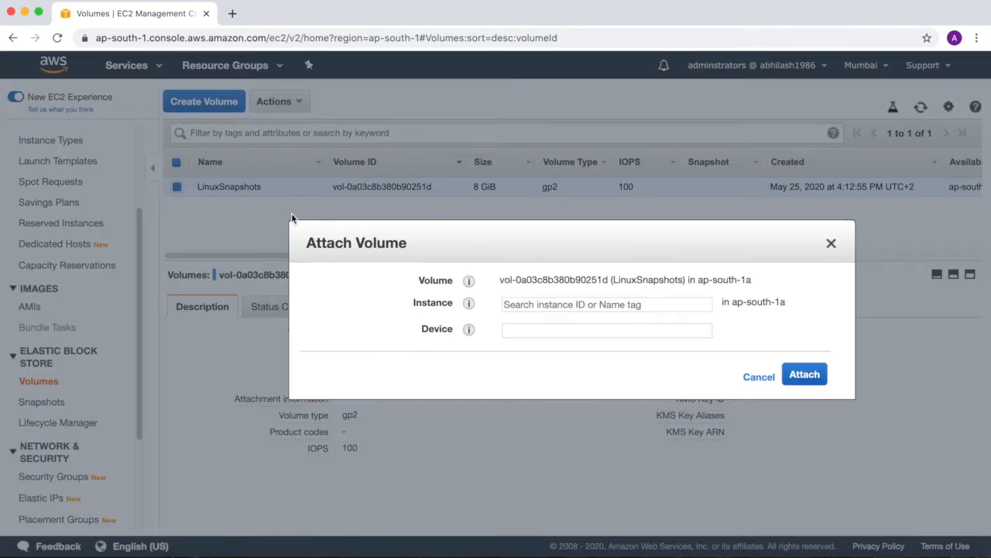
left_click(632, 304)
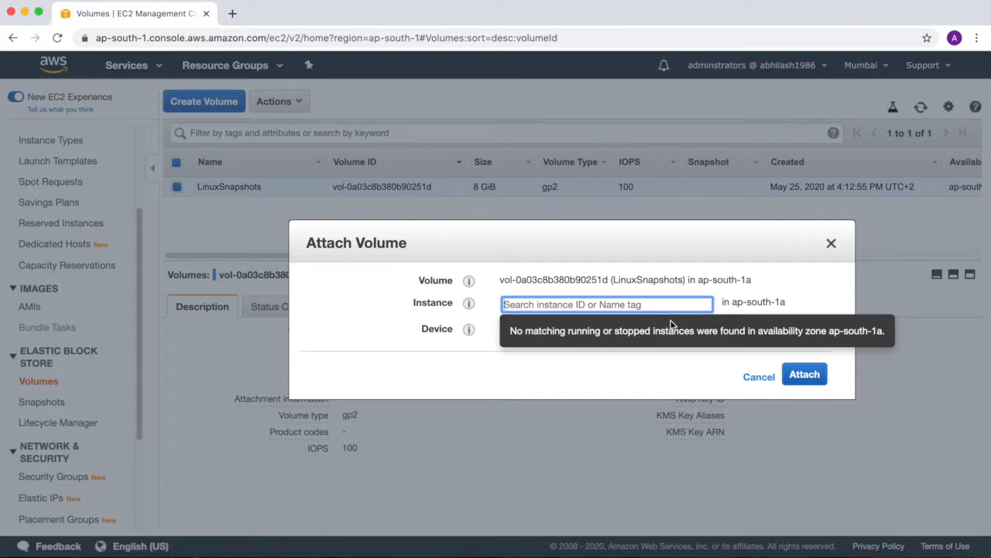
left_click(831, 245)
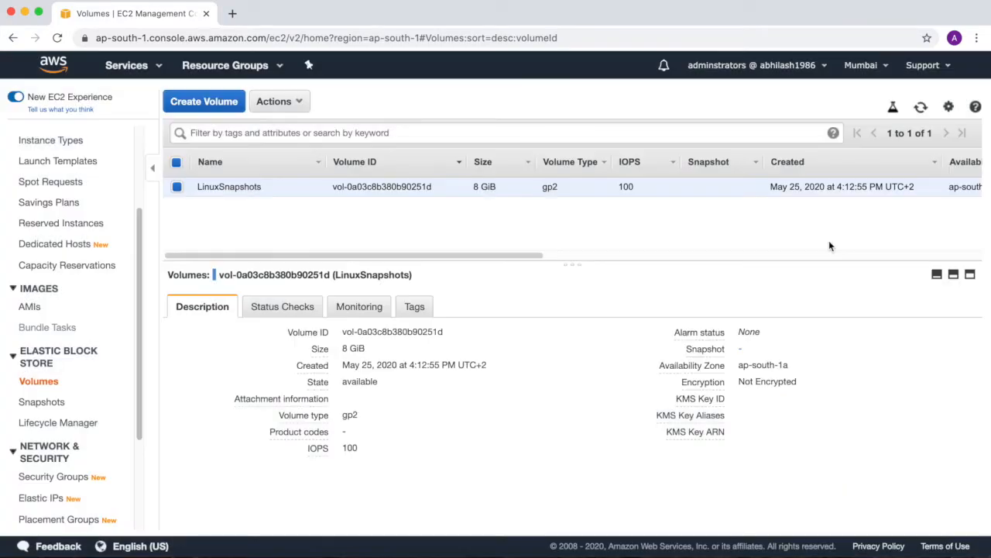
Start launching an EC2 instance from the Instances list, searching the free-tier AMIs for "windows" and choosing Microsoft Windows Server 2019 Base
left_click(50, 143)
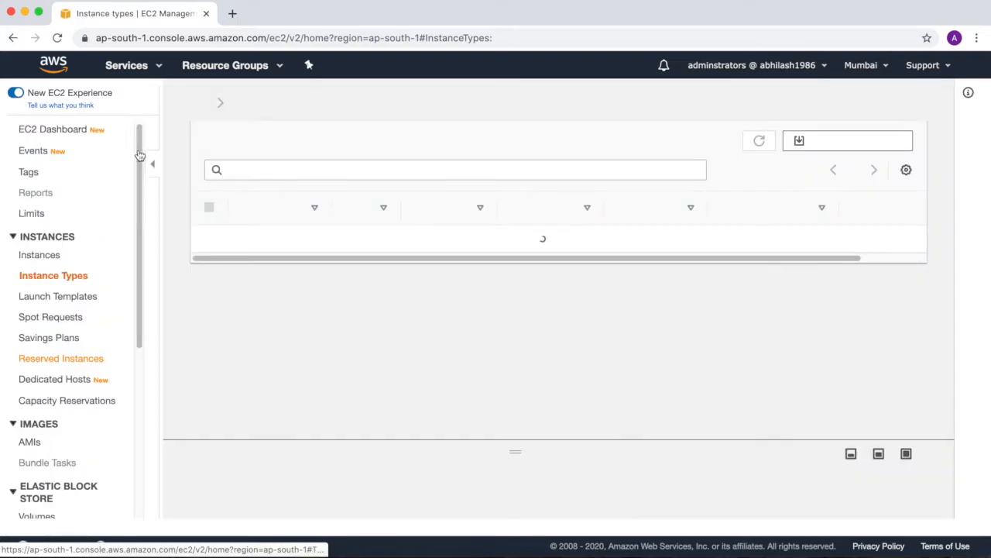
left_click(40, 256)
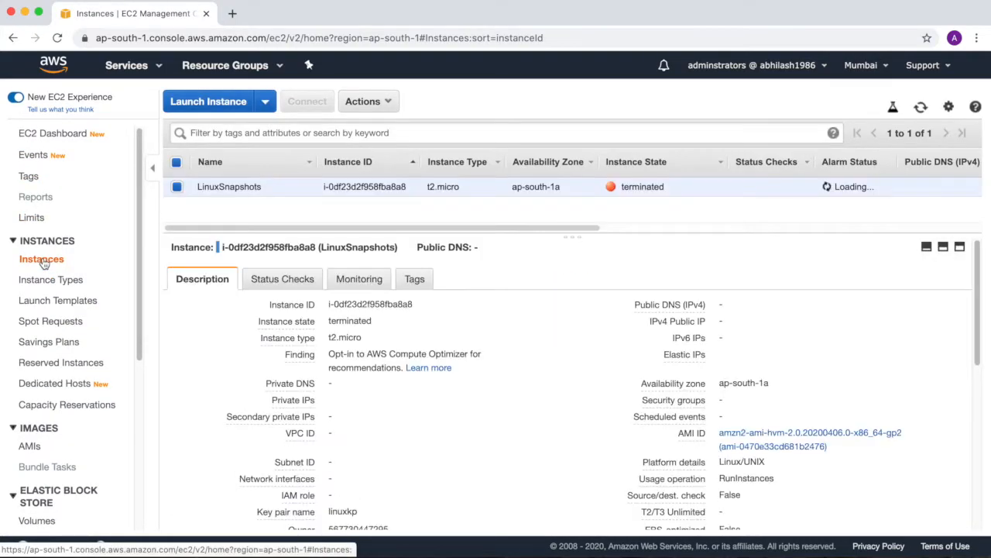
left_click(233, 104)
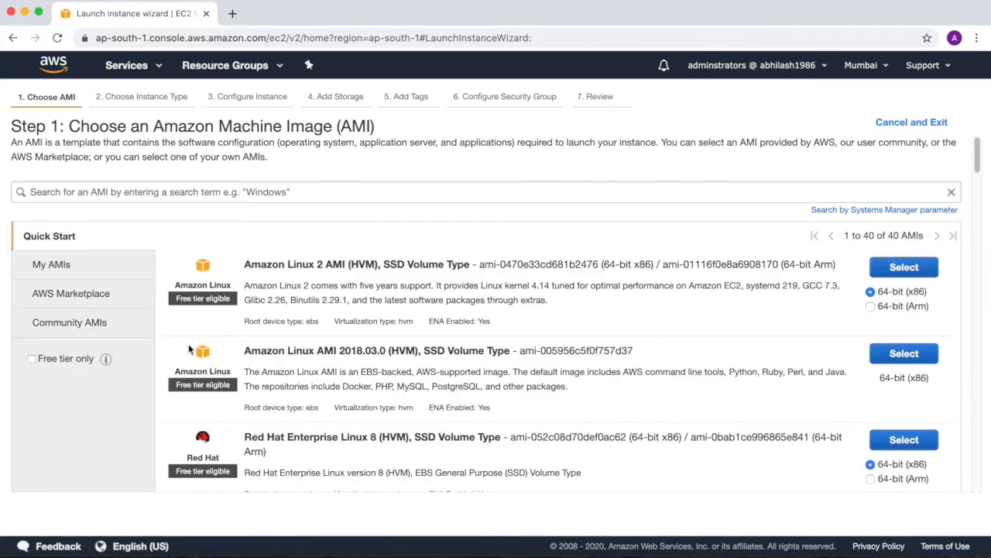
left_click(32, 359)
left_click(166, 194)
type("wind")
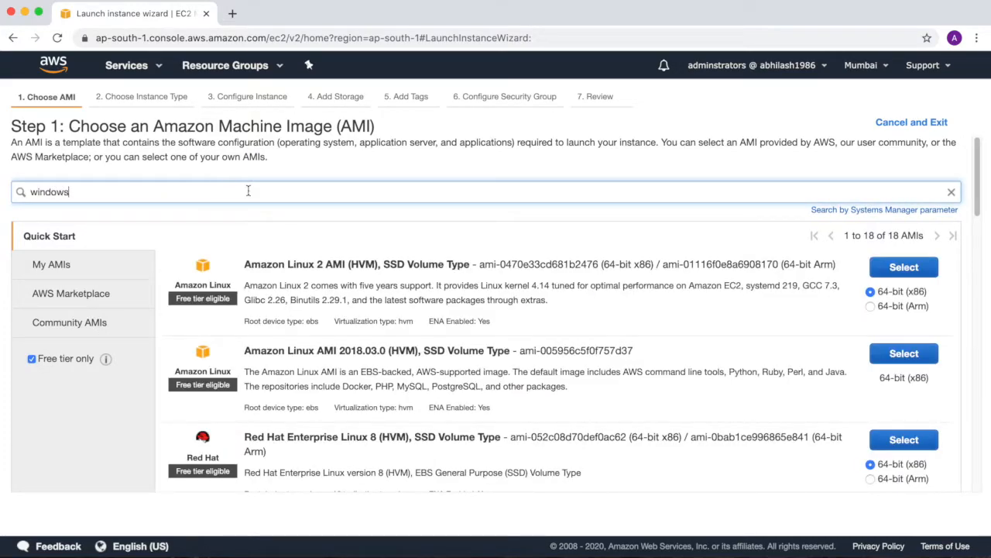
type("ows")
key("Return")
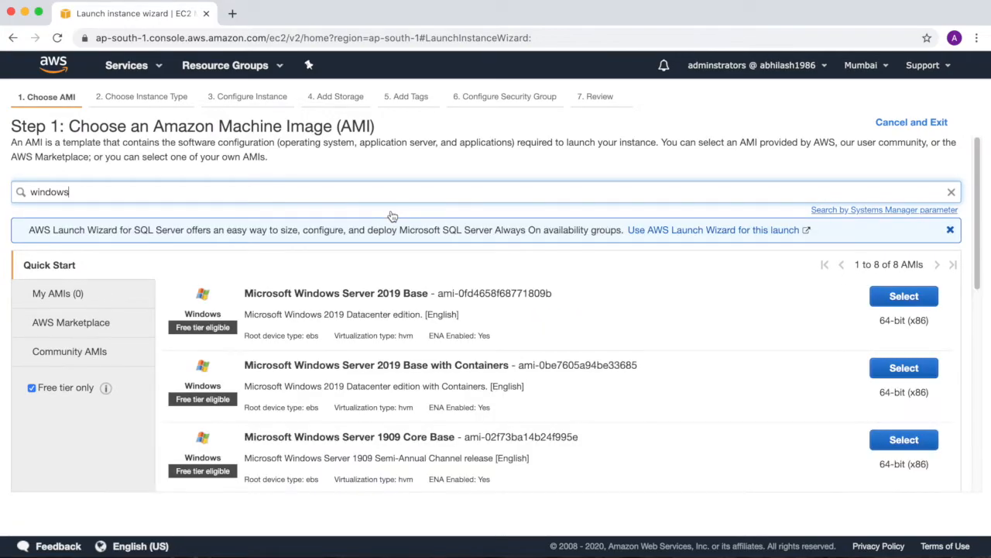
left_click(900, 297)
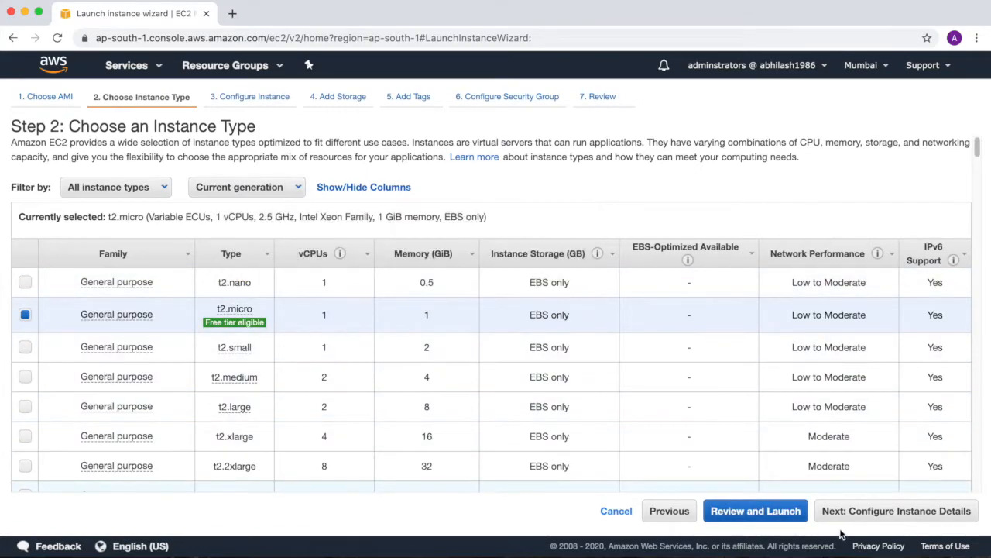
Keep the t2.micro type and the default instance details and storage, and add the Name tag DestinationWindowsInstance
left_click(852, 517)
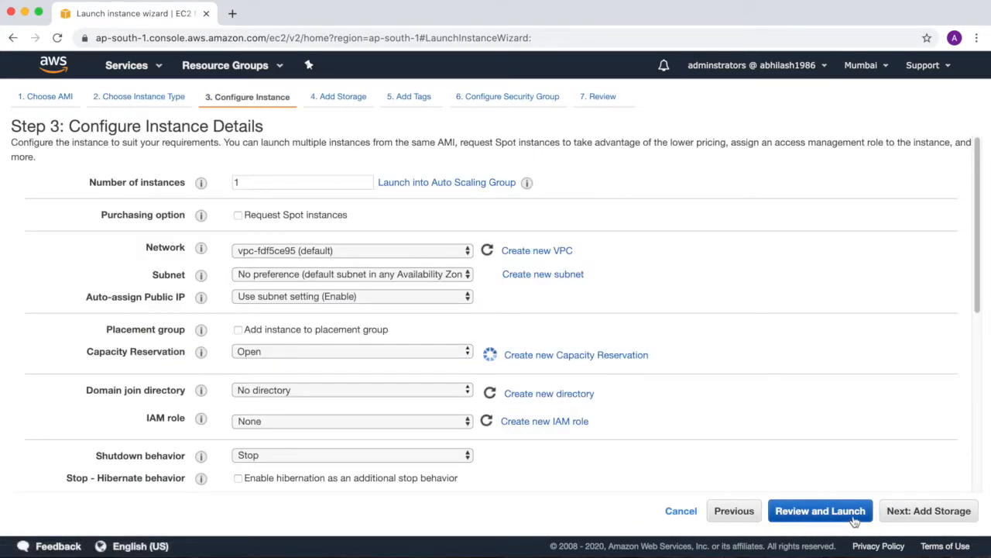
left_click(898, 517)
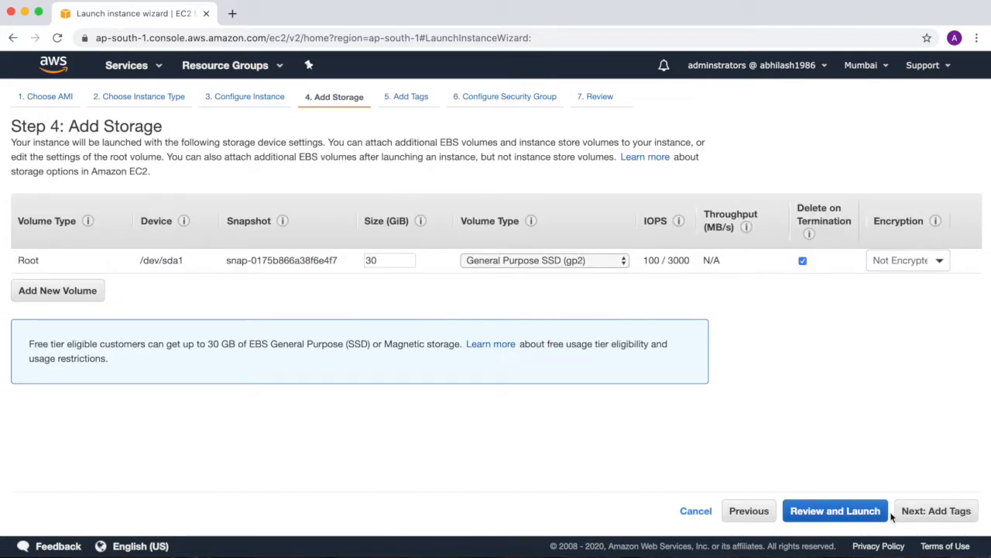
left_click(933, 513)
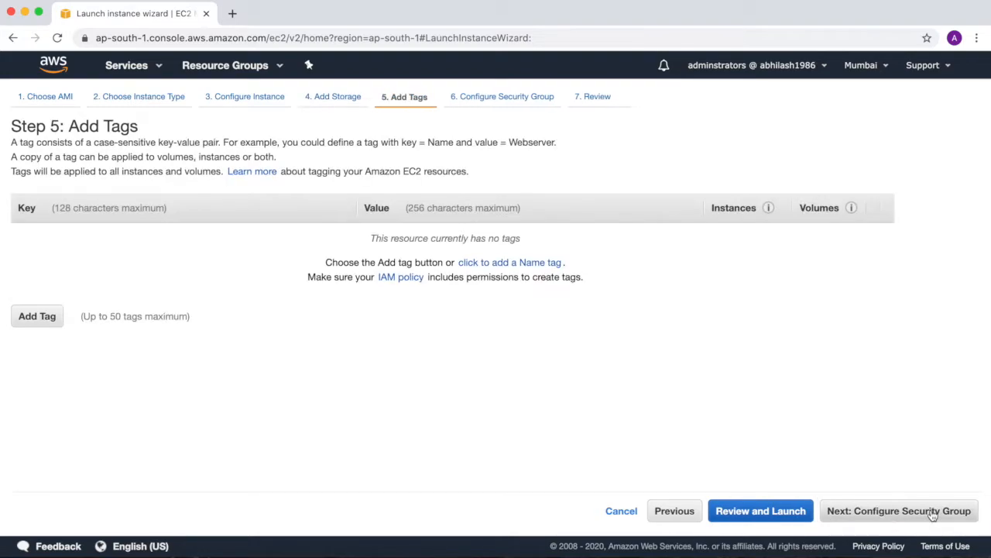
left_click(545, 265)
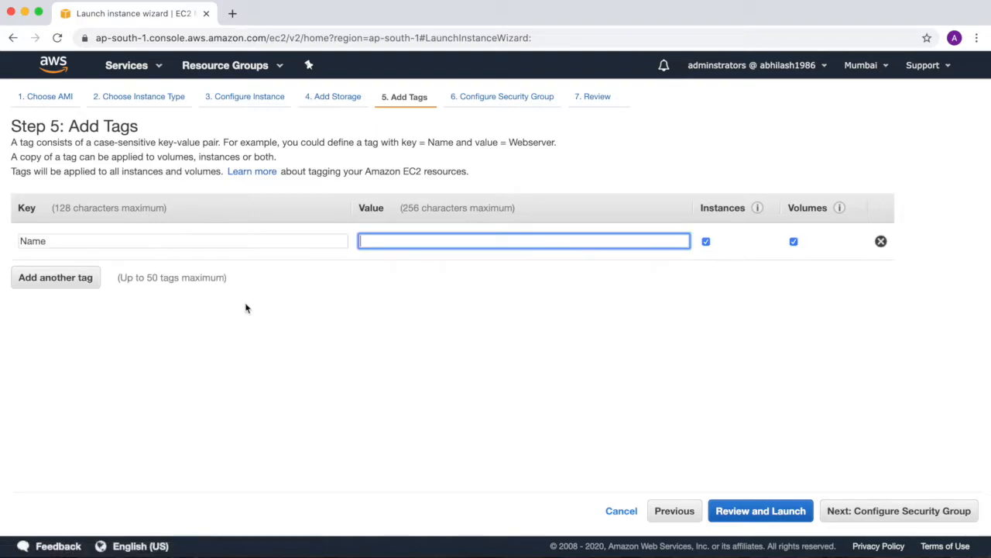
type("De")
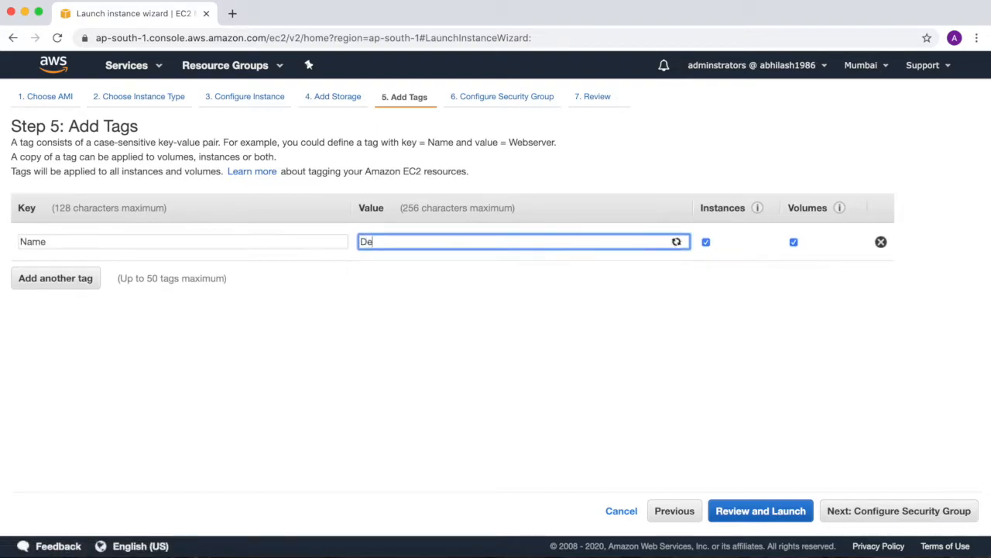
type("stinationWindowsInstance")
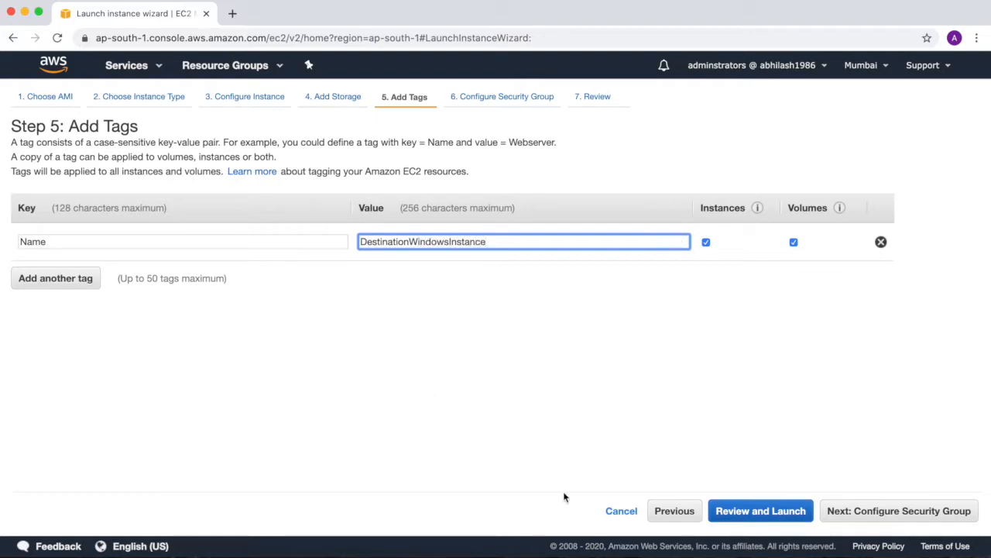
Assign the existing security group windowssg to the instance and proceed to the launch review
left_click(916, 511)
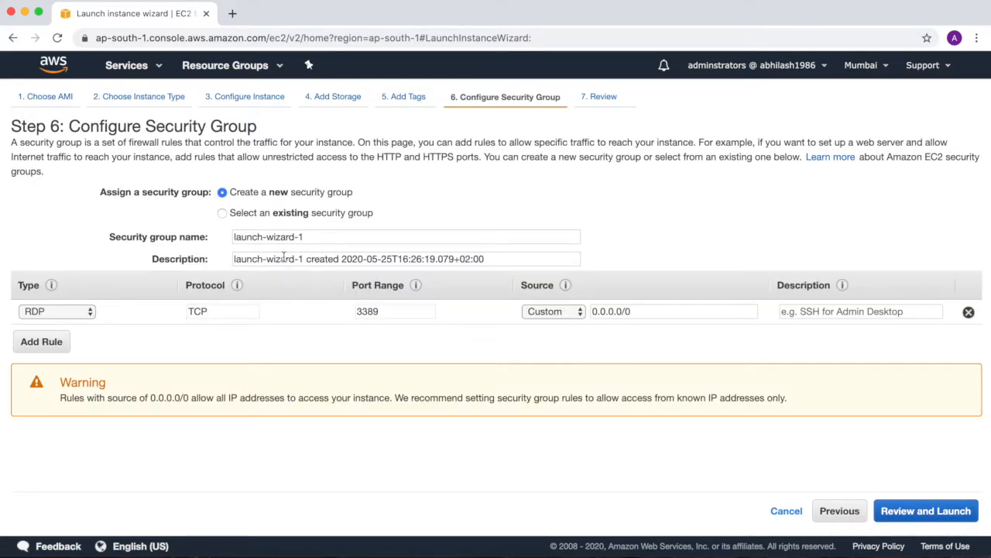
left_click(222, 213)
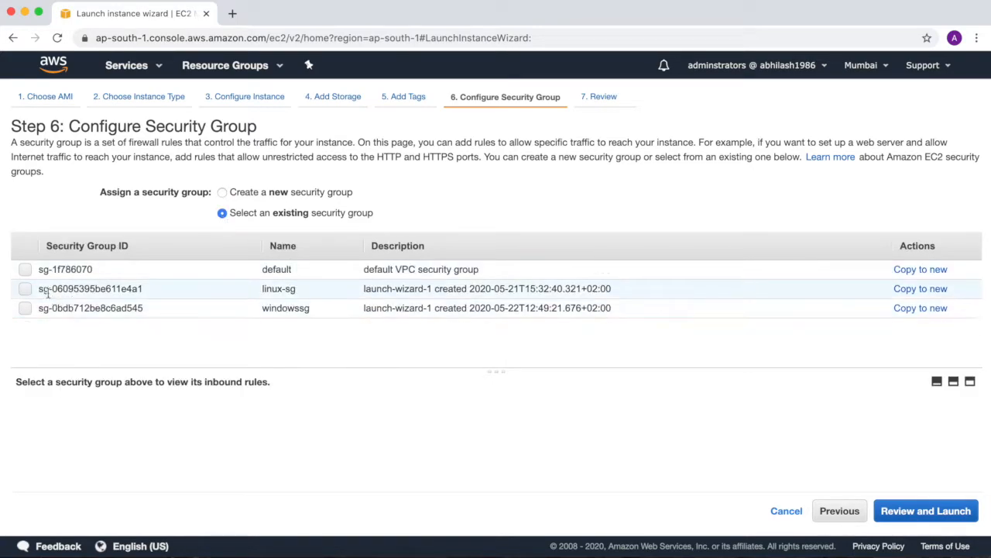
left_click(26, 308)
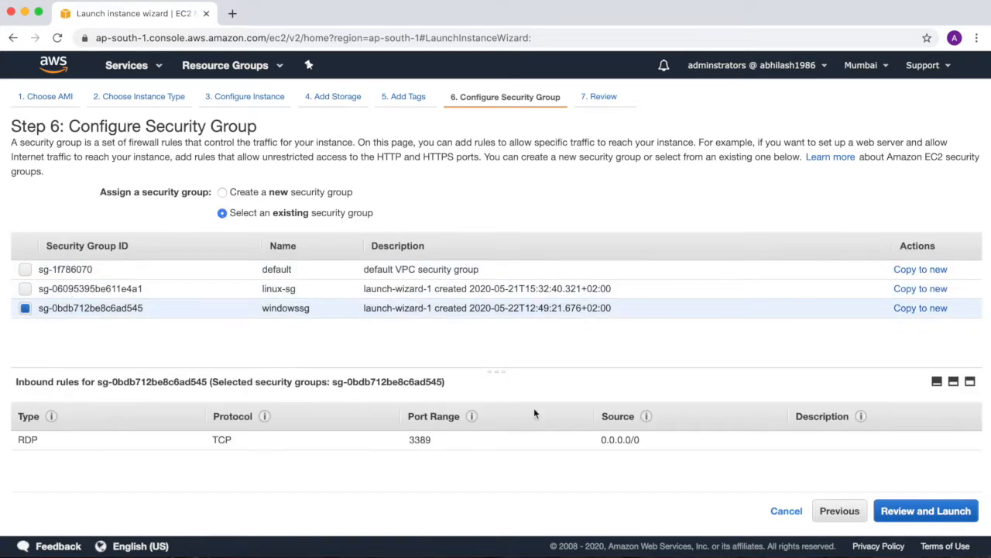
left_click(914, 512)
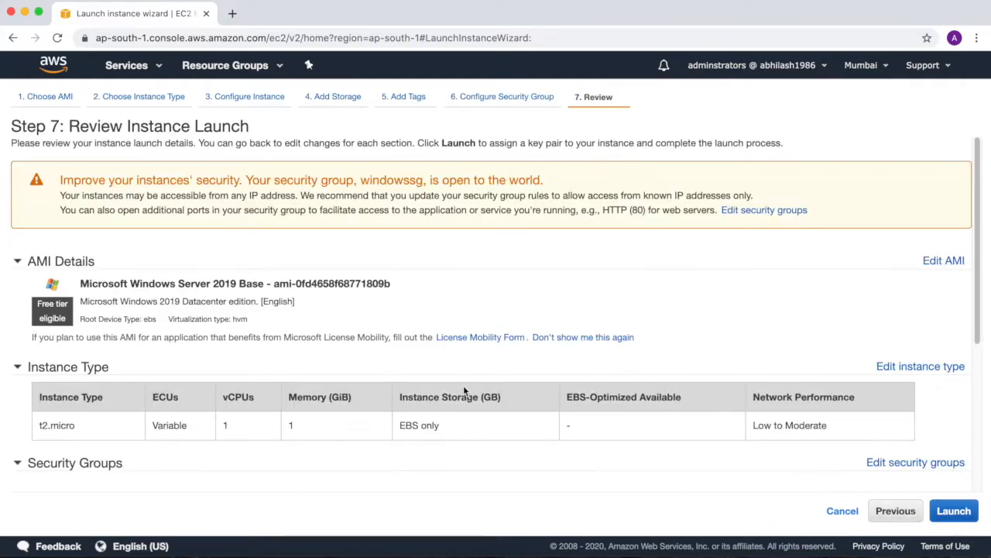
Launch the reviewed instance with the existing key pair windowskp, acknowledging access to its private key file, and return to the Instances list
scroll(440, 395, "down", 3)
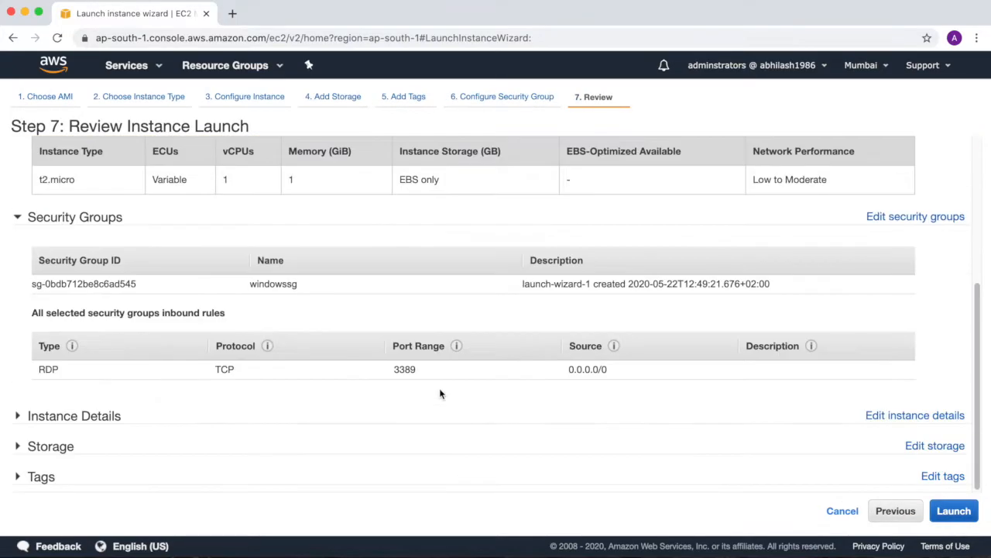
left_click(963, 514)
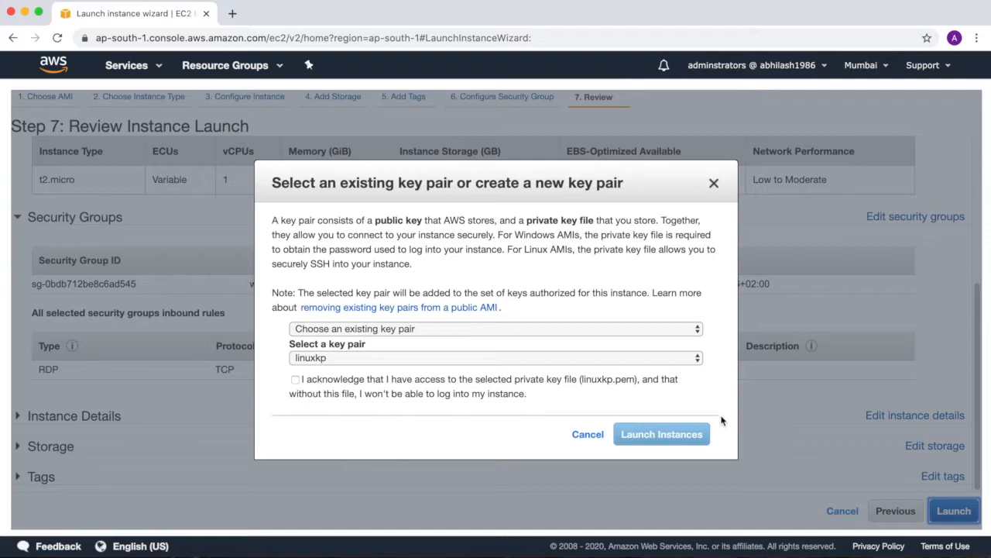
left_click(692, 331)
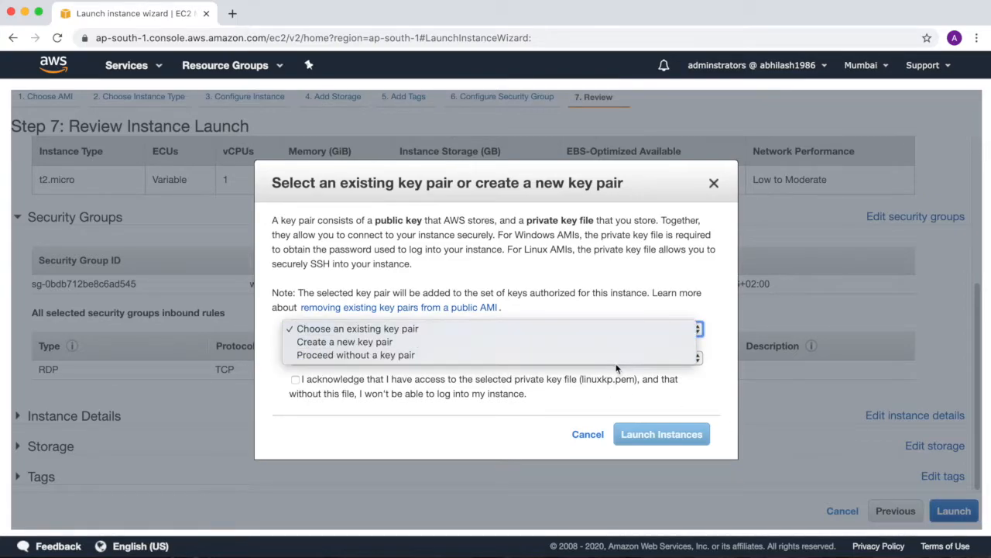
left_click(677, 328)
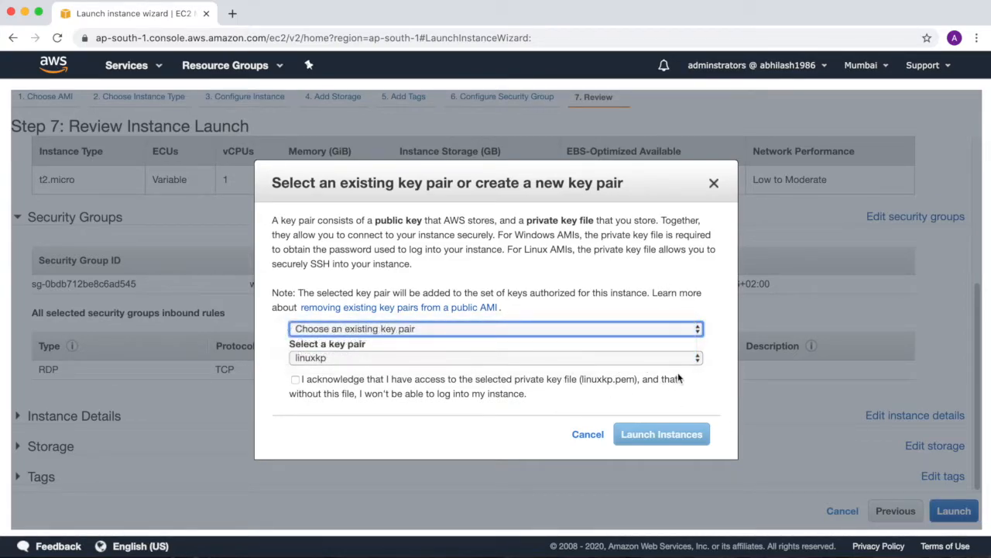
left_click(692, 357)
left_click(655, 374)
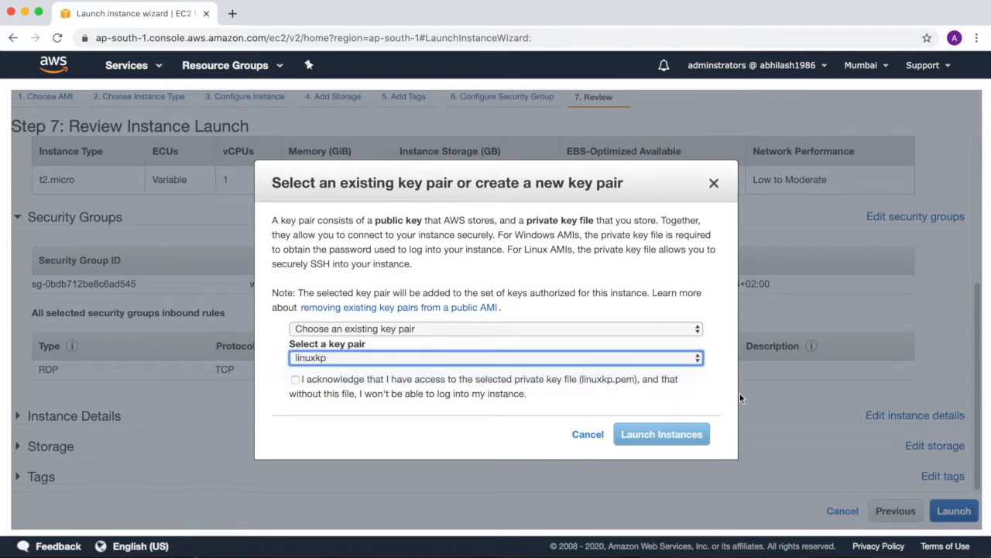
left_click(294, 380)
left_click(641, 441)
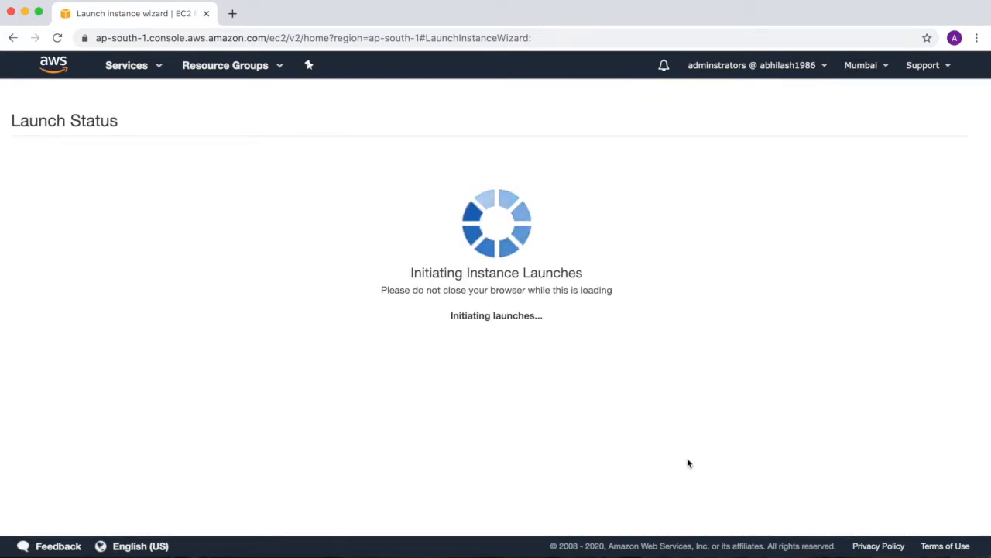
left_click_drag(981, 393, 980, 443)
left_click(914, 519)
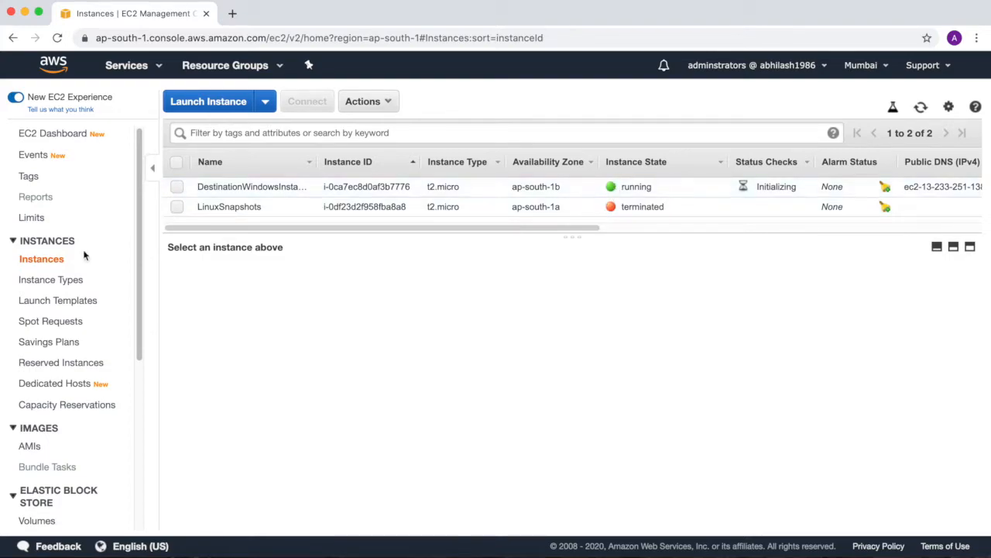
Try to attach the LinuxSnapshots volume to an instance in ap-south-1a, and dismiss the Attach Volume dialog
left_click_drag(138, 339, 138, 464)
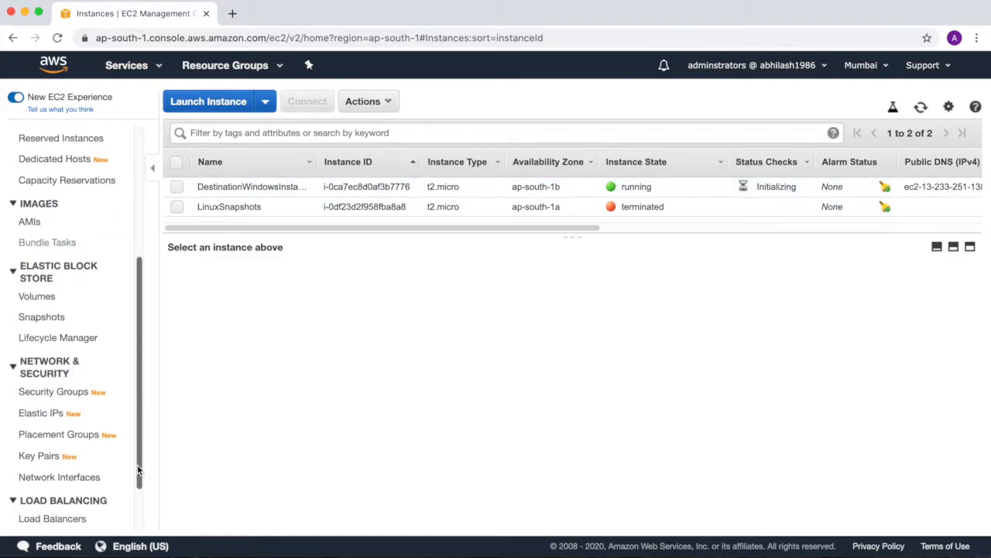
left_click(37, 306)
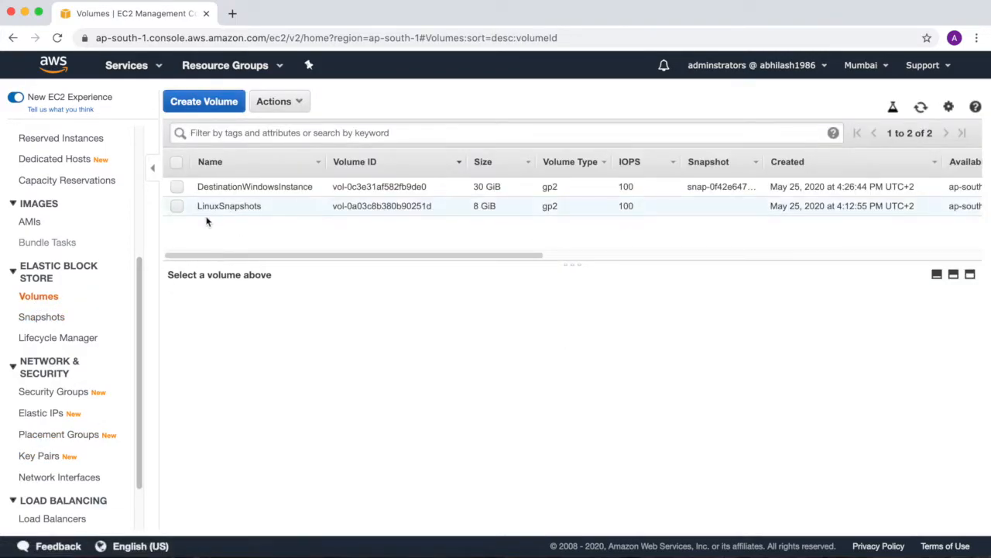
left_click_drag(204, 187, 308, 187)
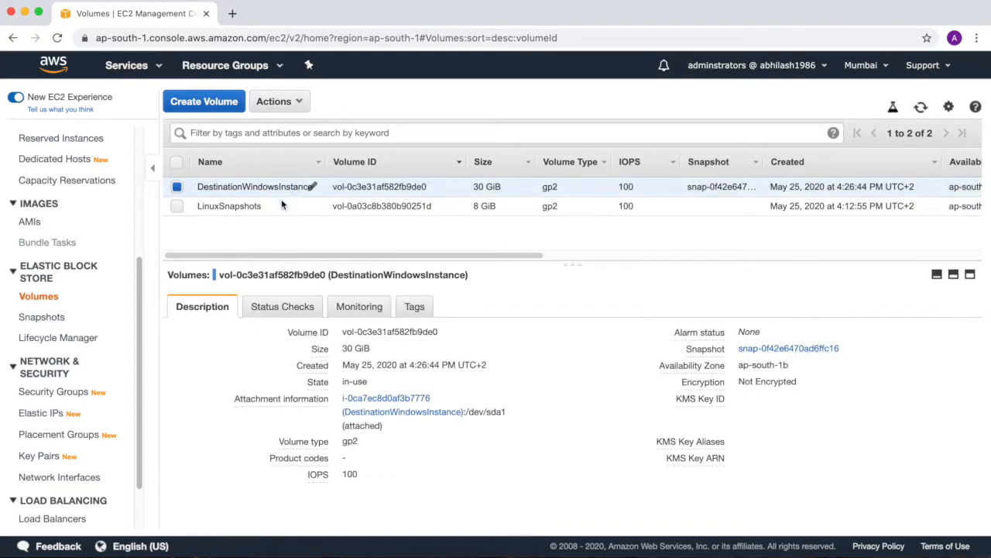
left_click_drag(226, 208, 297, 209)
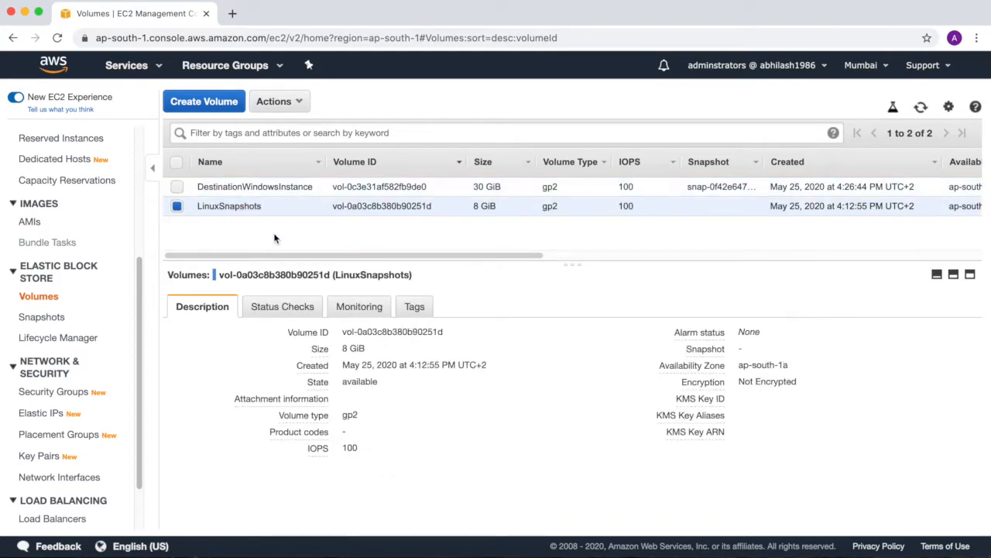
left_click(261, 102)
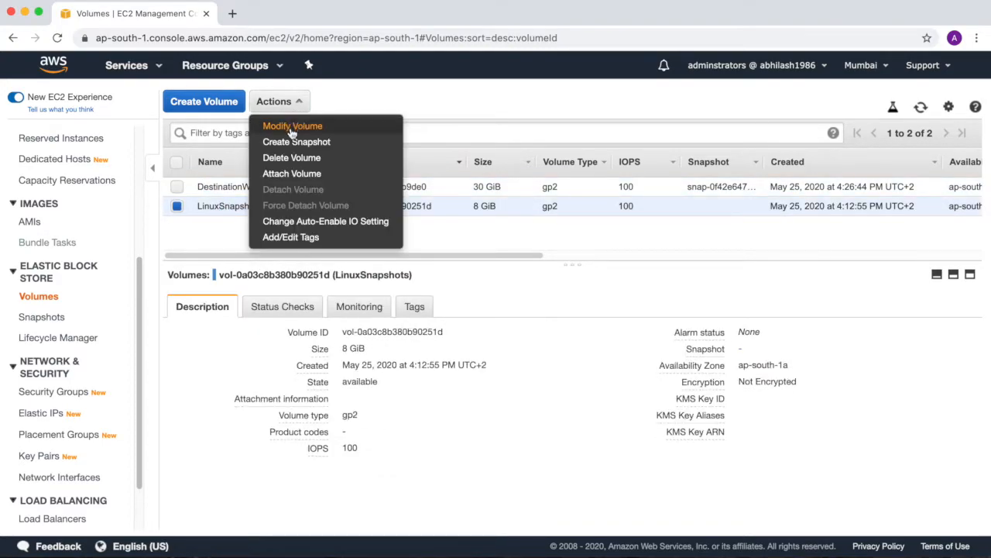
left_click(293, 175)
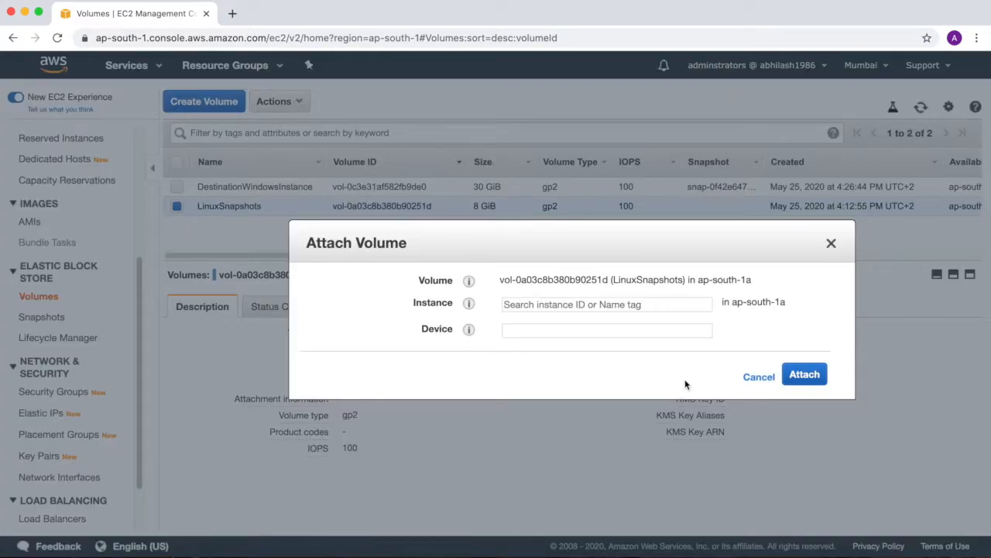
left_click(706, 306)
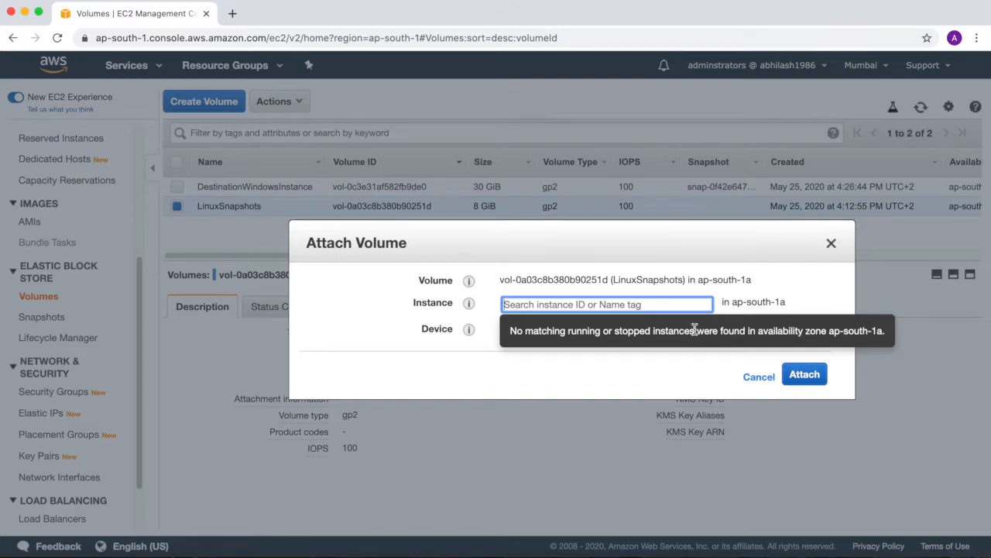
left_click(831, 244)
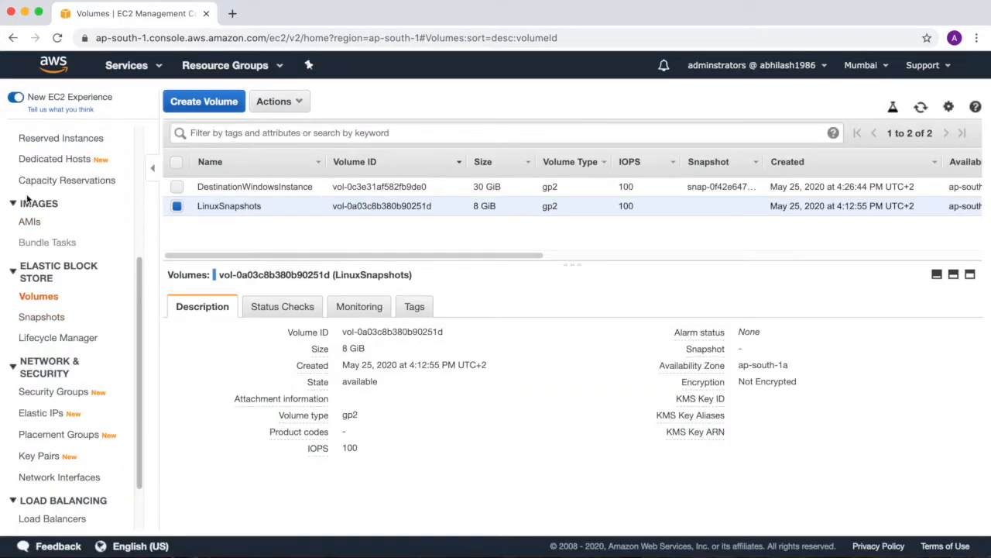
Copy the instance ID of DestinationWindowsInstance from its details in the Instances list
left_click(140, 144)
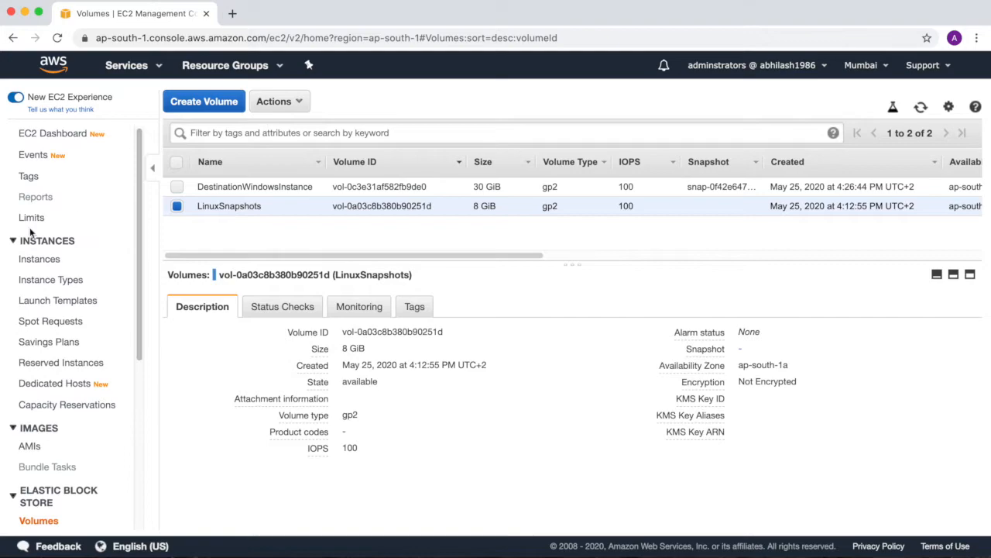
left_click(33, 260)
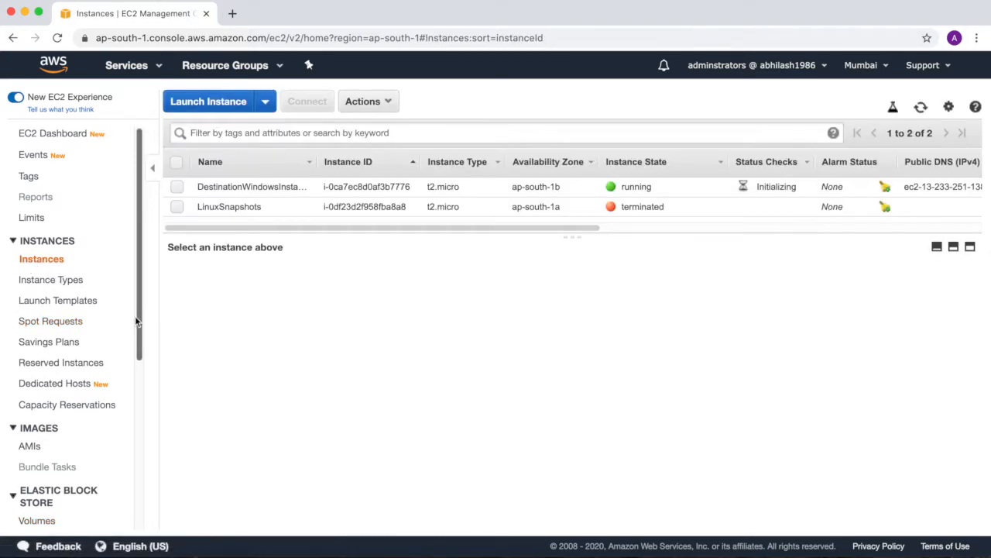
double_click(381, 186)
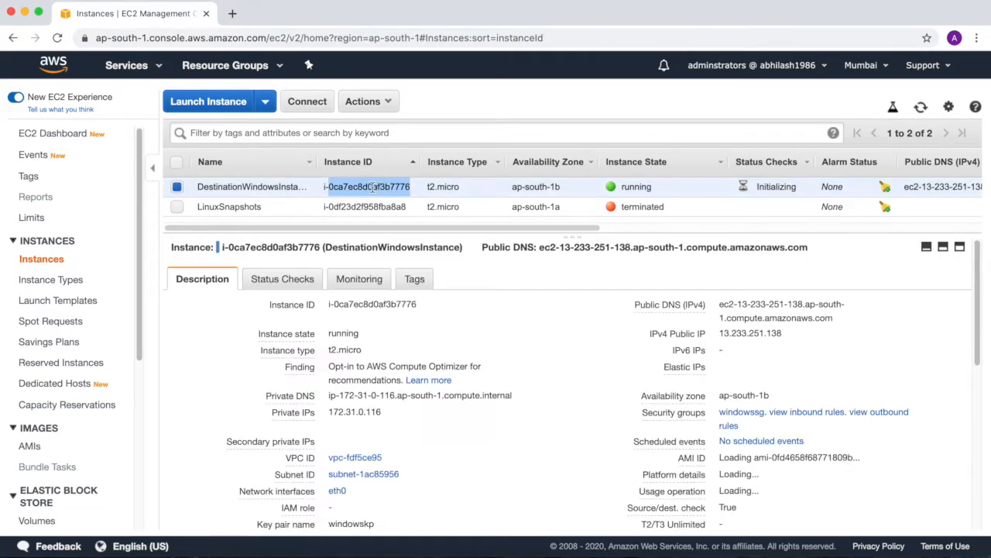
left_click_drag(329, 307, 396, 306)
left_click(429, 307)
left_click(429, 307)
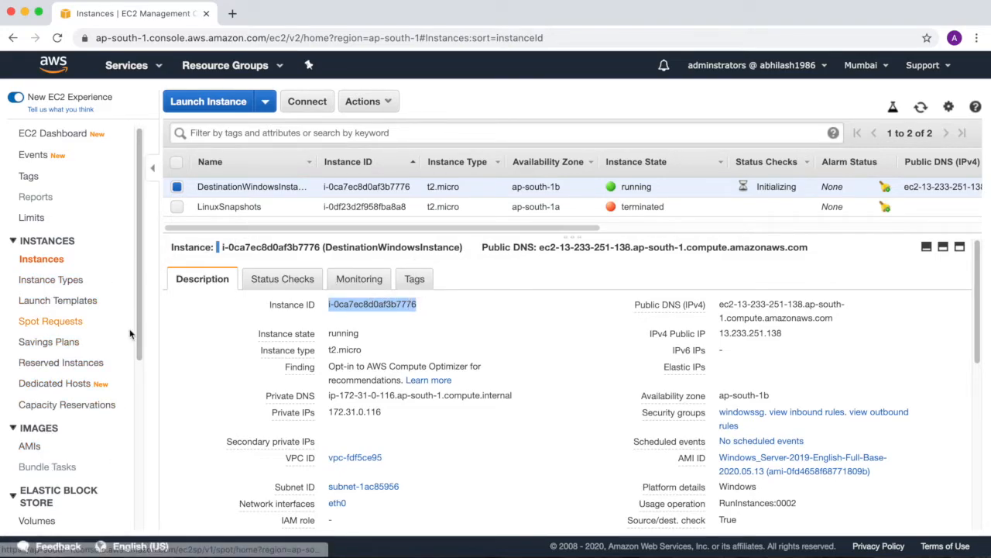
Begin attaching the LinuxSnapshots volume again, entering the copied ID i-0ca7ec8d0af3b7776 as the target instance
left_click(37, 521)
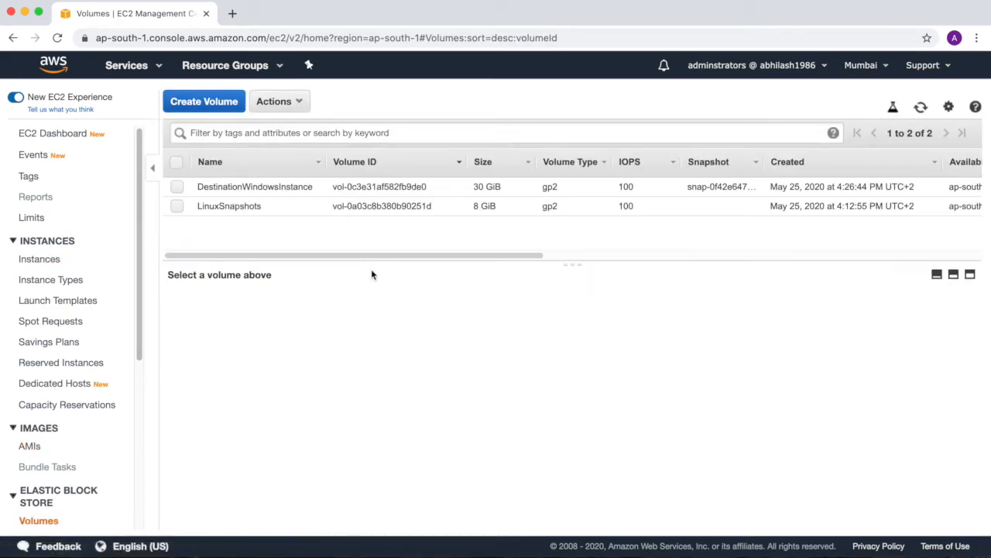
left_click(176, 207)
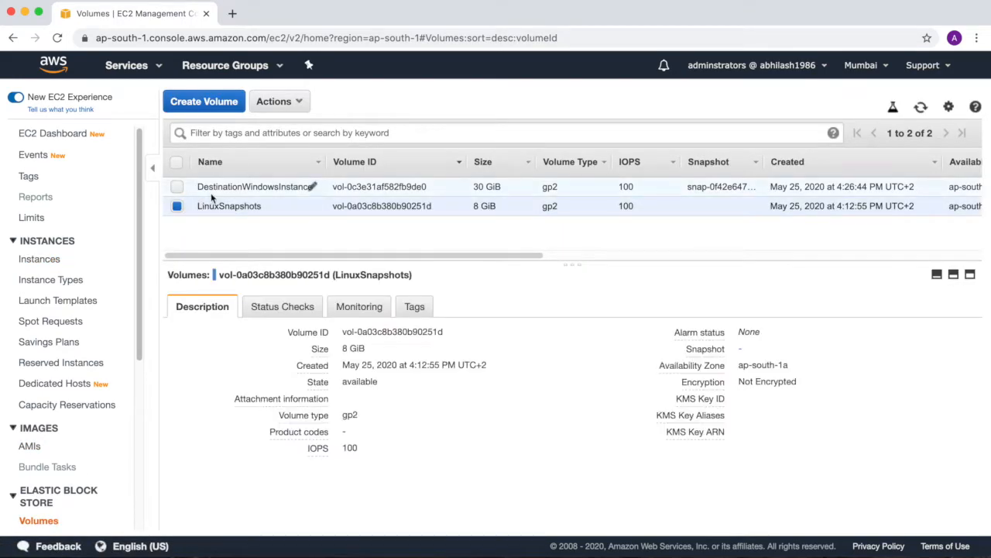
left_click(292, 103)
left_click(291, 174)
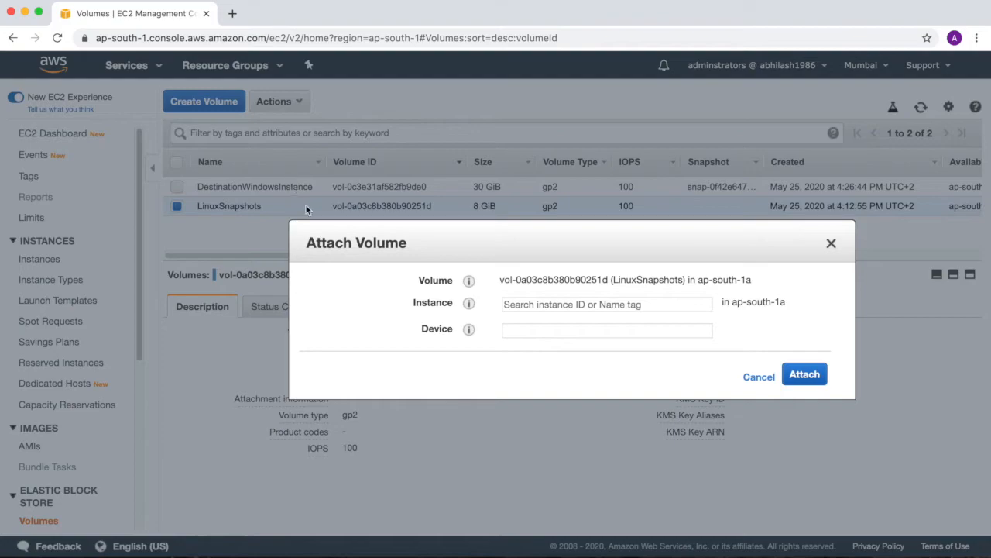
left_click(631, 305)
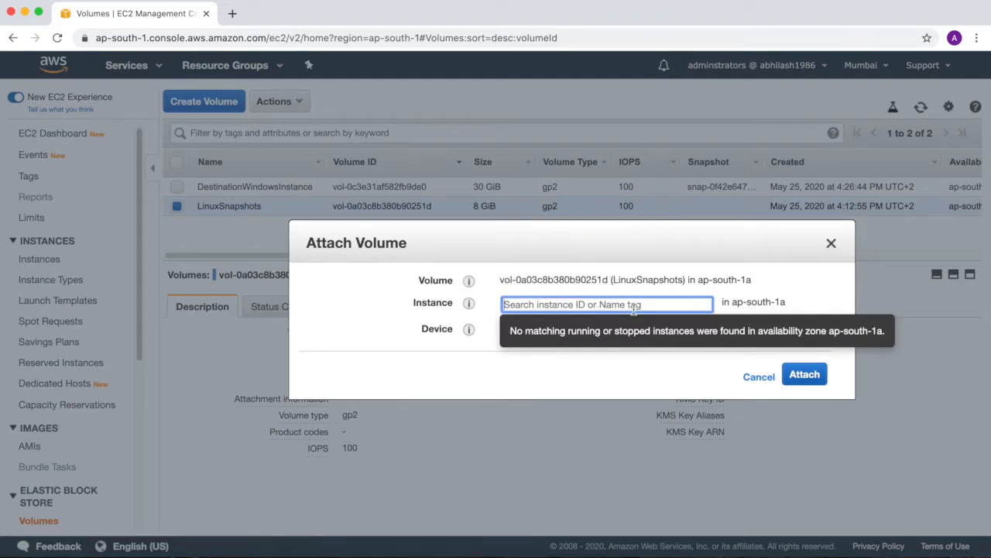
key("super+v")
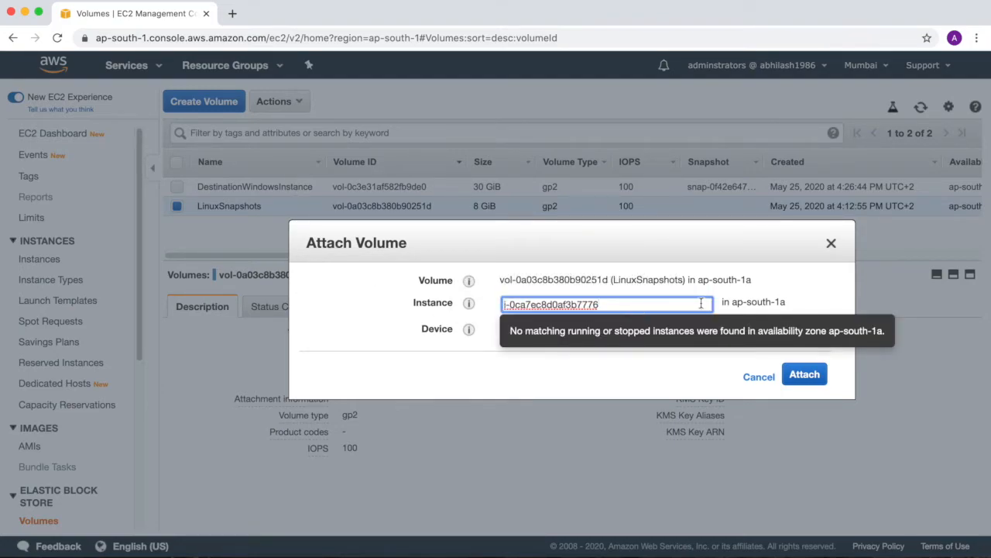
left_click(806, 293)
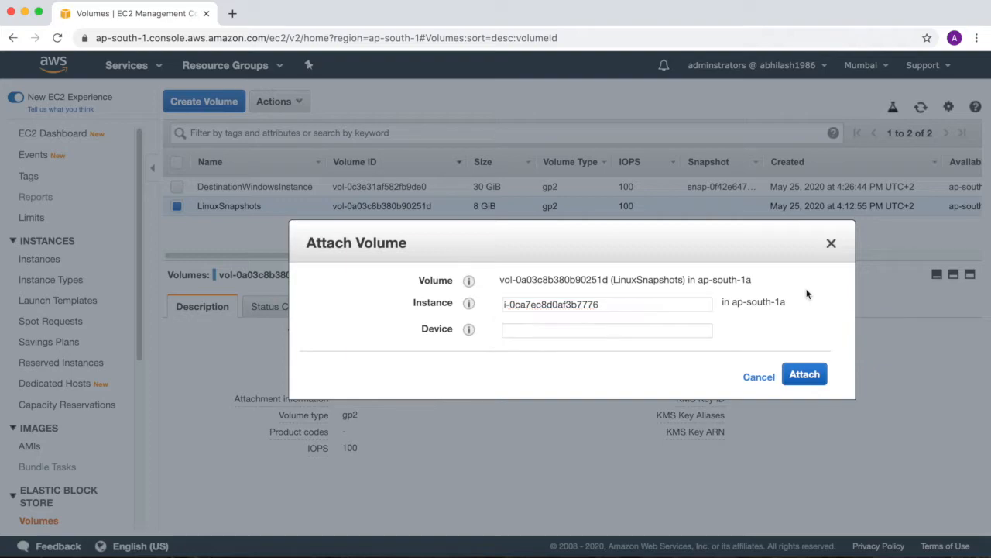
Try to submit the volume attachment with the device name left blank, and check the help for the Device field
left_click(585, 330)
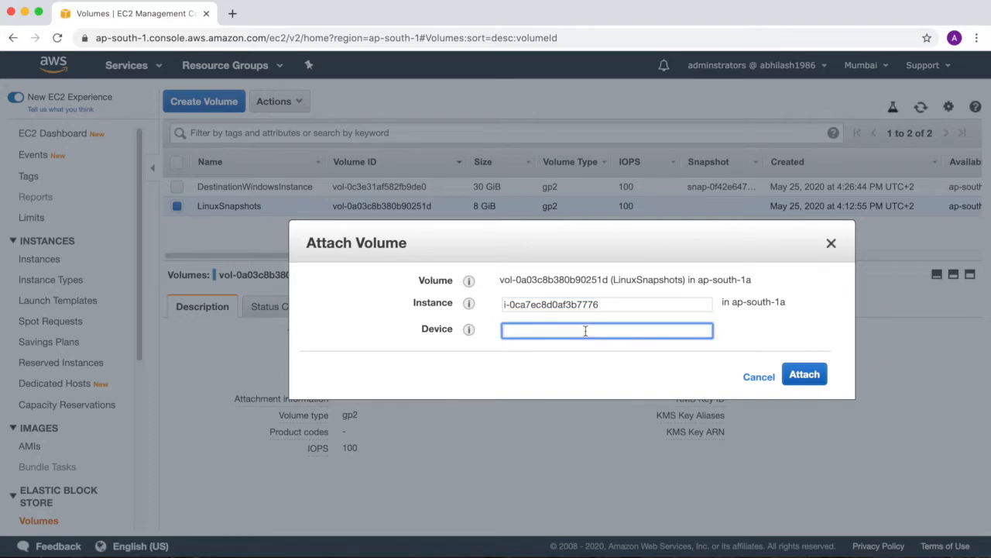
mouse_move(470, 330)
left_click(805, 375)
left_click(569, 332)
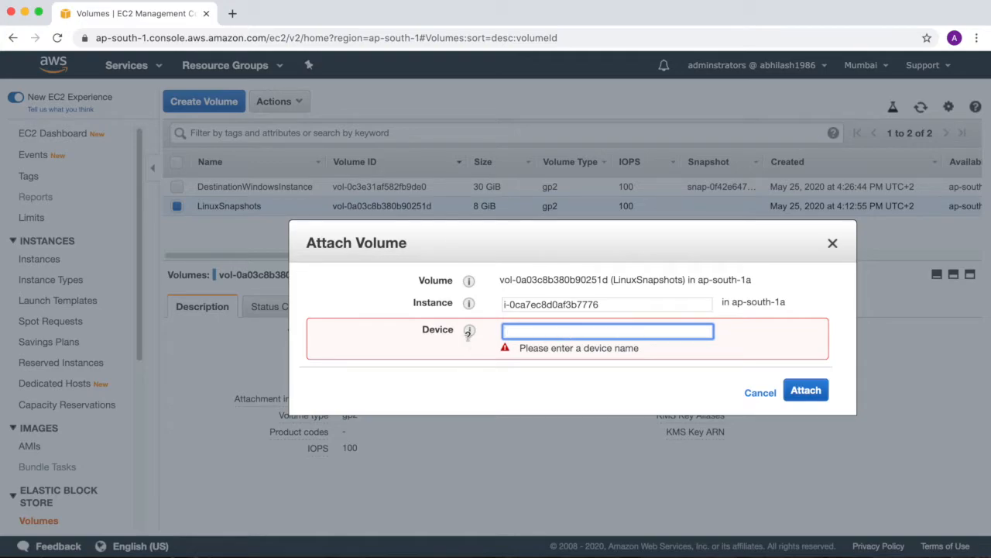
mouse_move(468, 330)
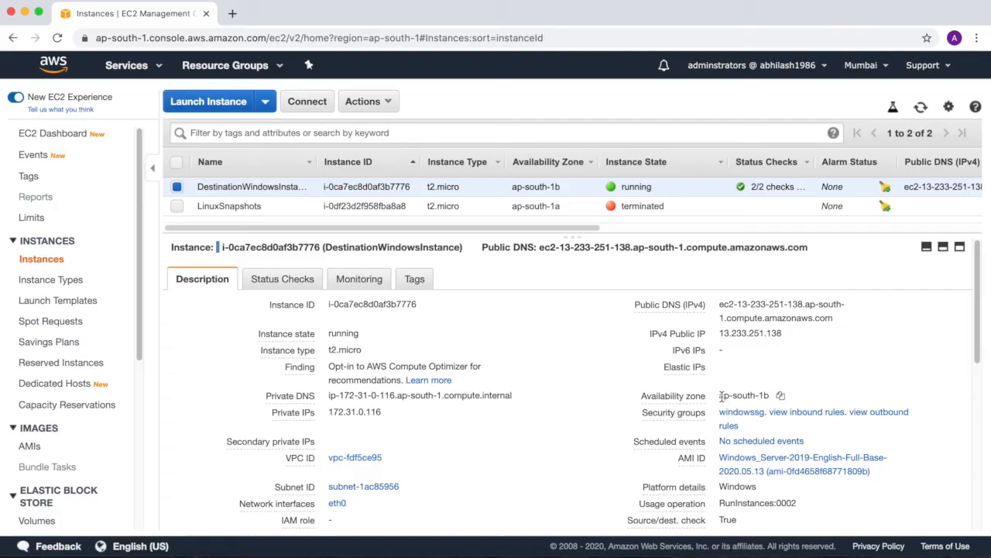
Compare the availability zone of DestinationWindowsInstance with that of the LinuxSnapshots volume, viewing the Volumes list in a separate browser tab
left_click_drag(719, 396, 767, 395)
left_click_drag(139, 300, 138, 372)
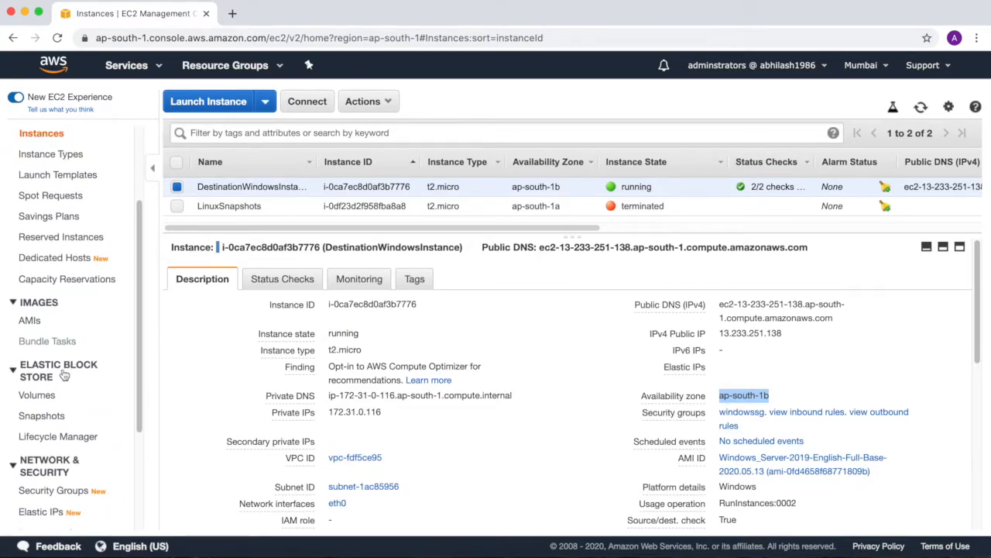
left_click(37, 396, "super")
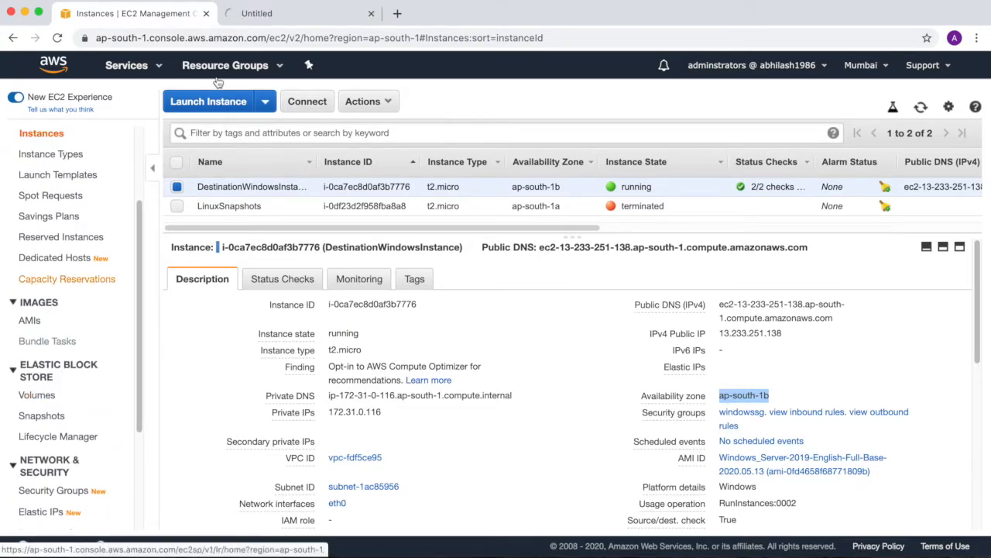
left_click(266, 13)
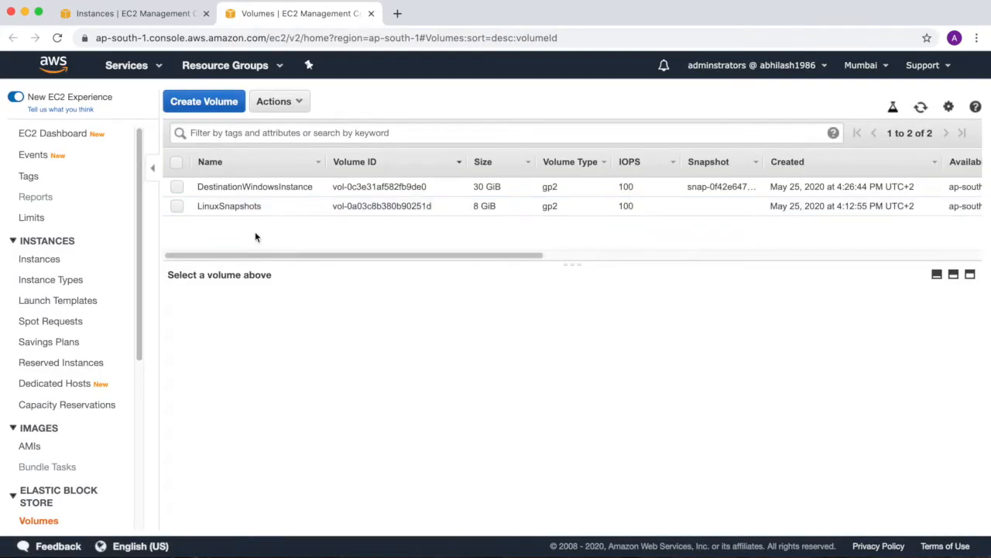
left_click(178, 206)
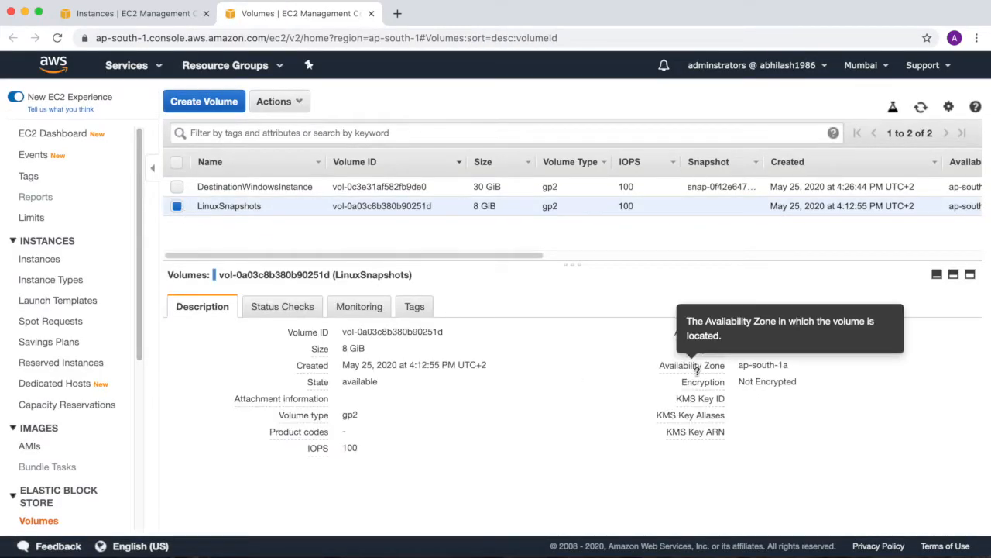
left_click_drag(737, 366, 790, 368)
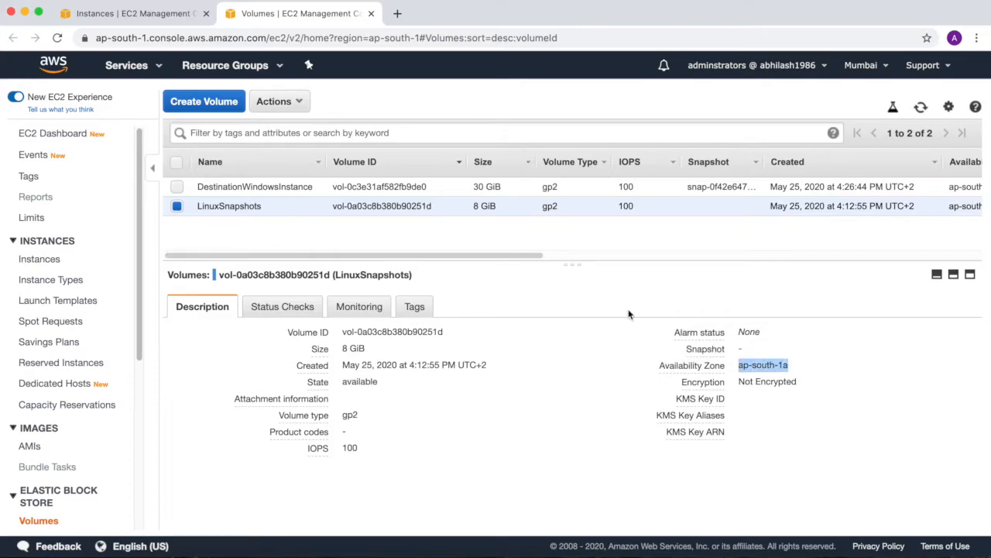
Return to the Instances list and stop DestinationWindowsInstance, confirming the stop
left_click(101, 6)
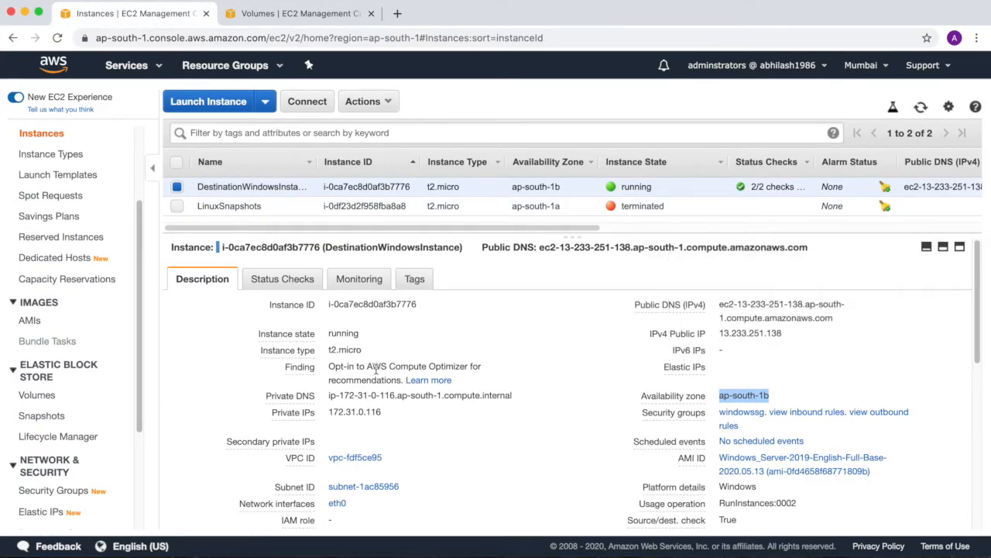
left_click(379, 104)
mouse_move(387, 194)
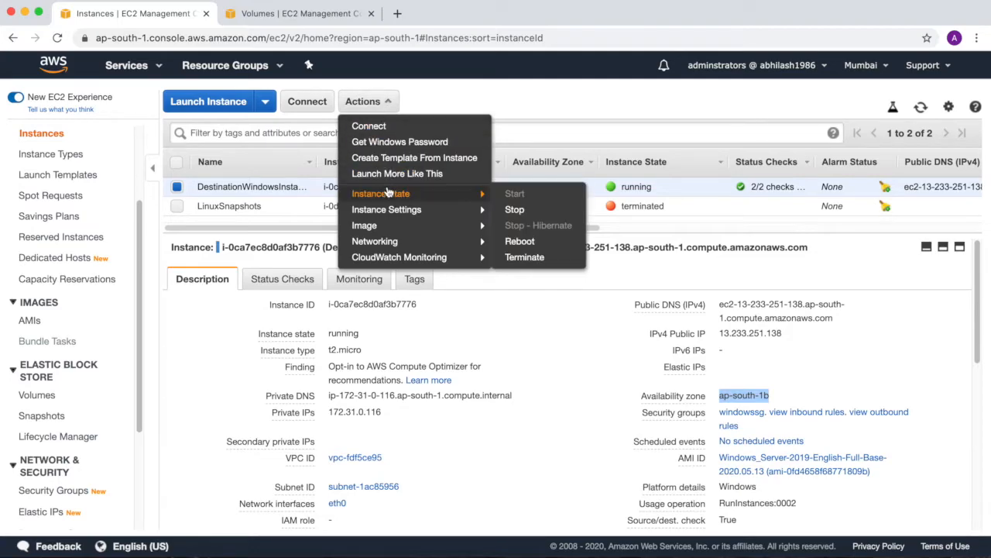
left_click(508, 210)
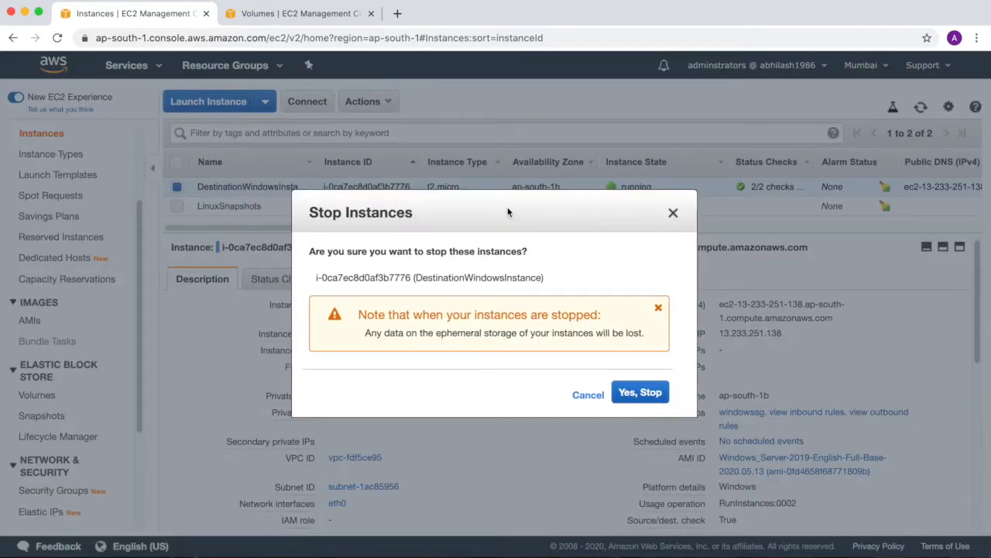
left_click(637, 395)
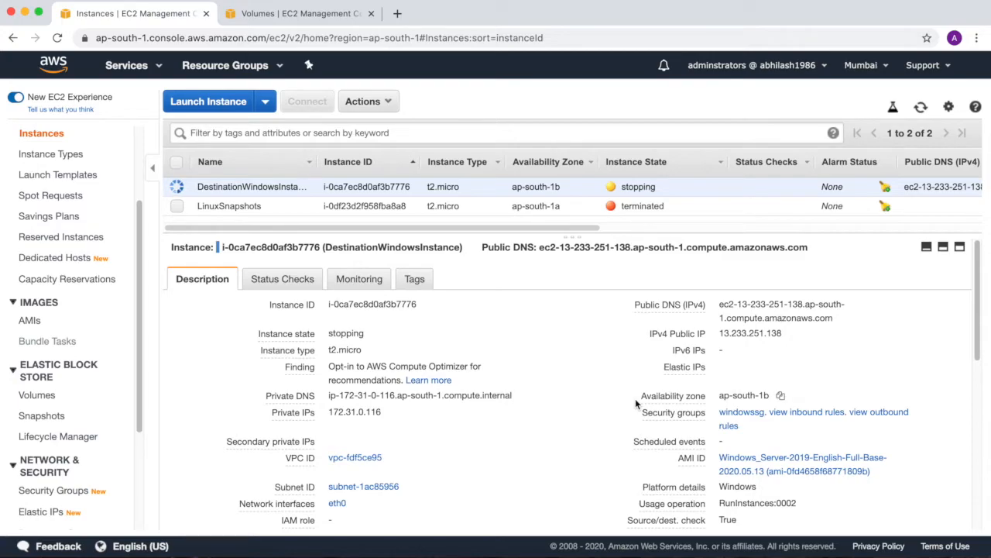
Create an image of DestinationWindowsInstance named DestinationWindows1bImage, keeping the 30 GiB gp2 root volume
left_click(392, 101)
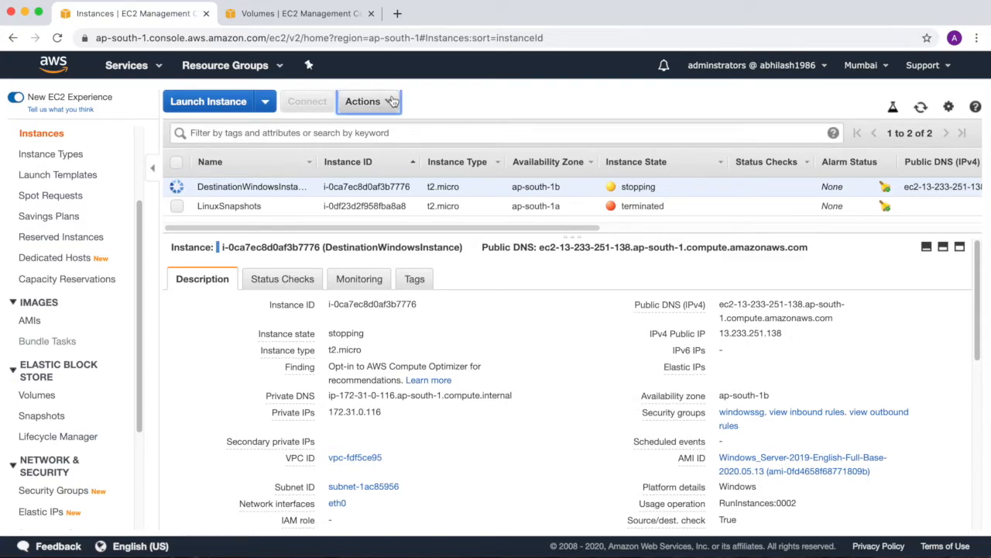
mouse_move(436, 226)
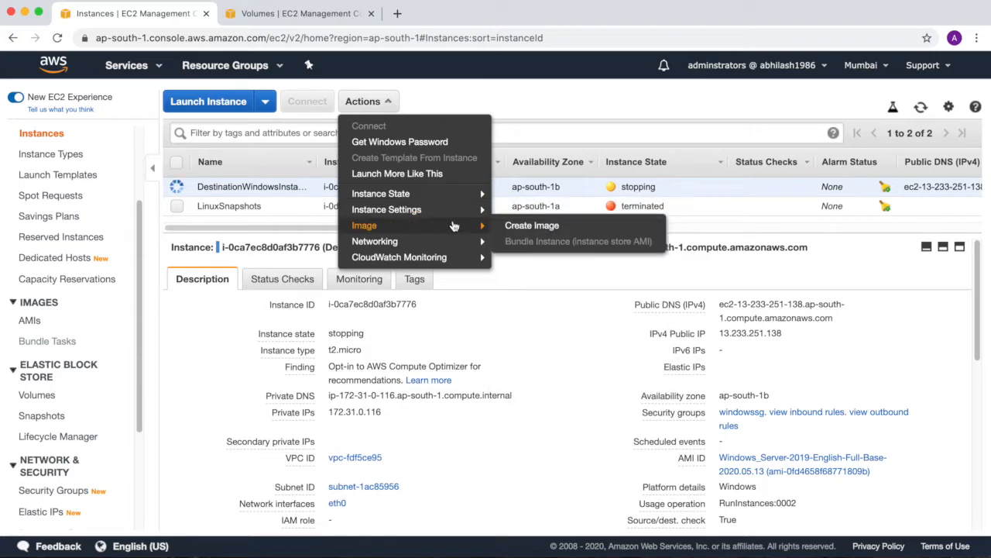
left_click(511, 226)
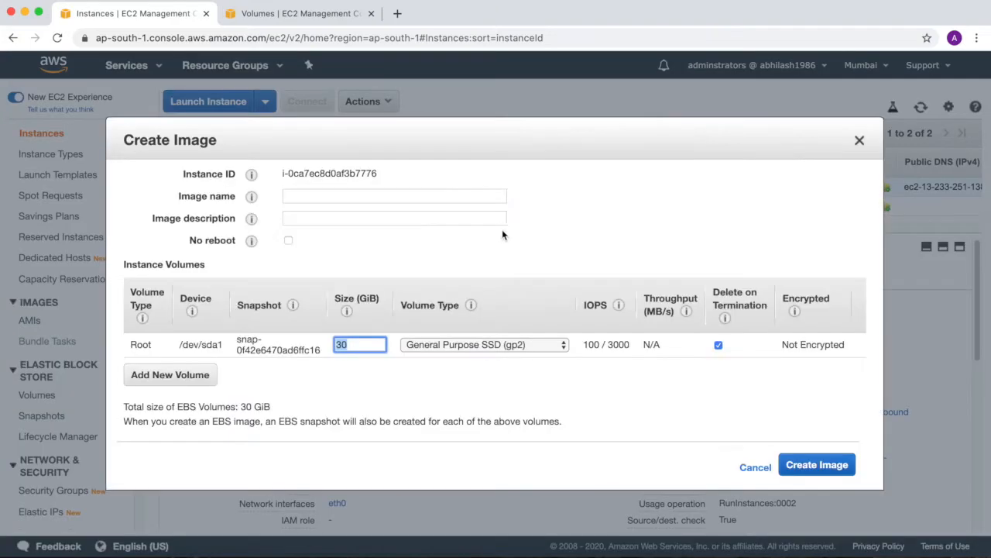
left_click(344, 197)
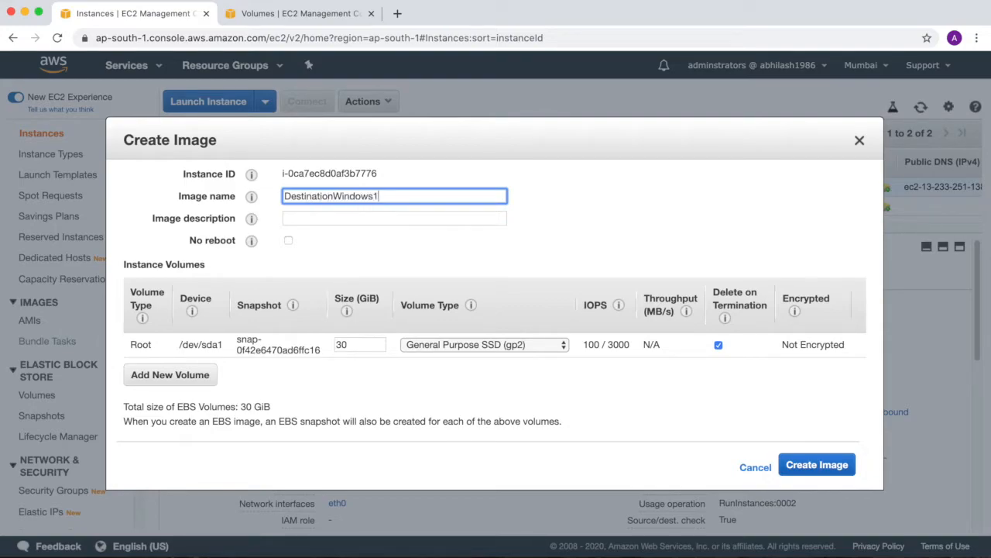
type("bImage")
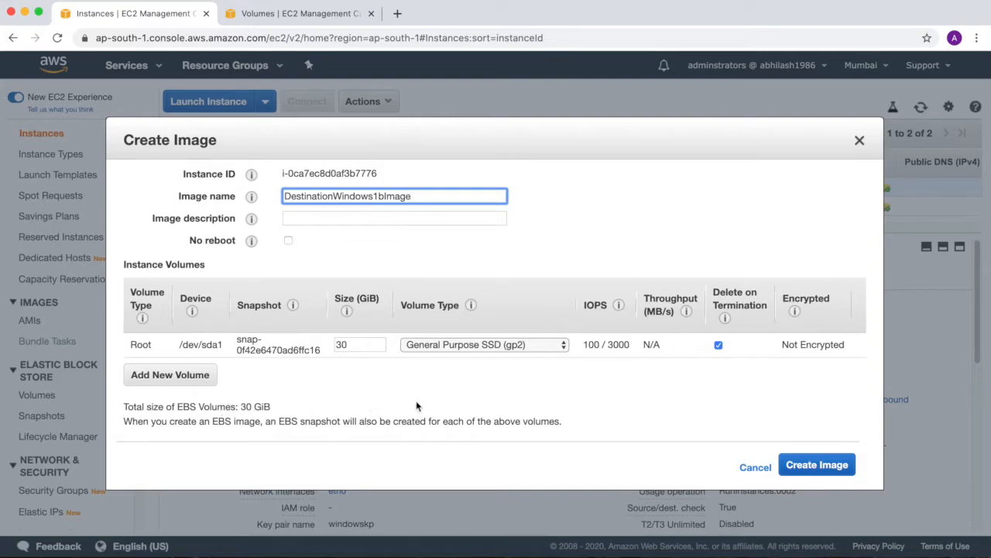
left_click(822, 476)
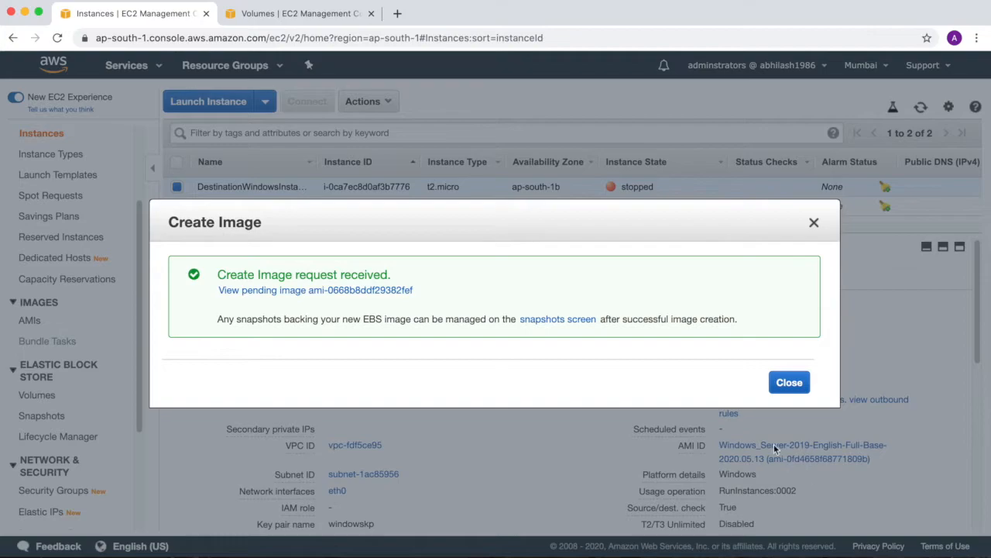
left_click(786, 385)
left_click(786, 384)
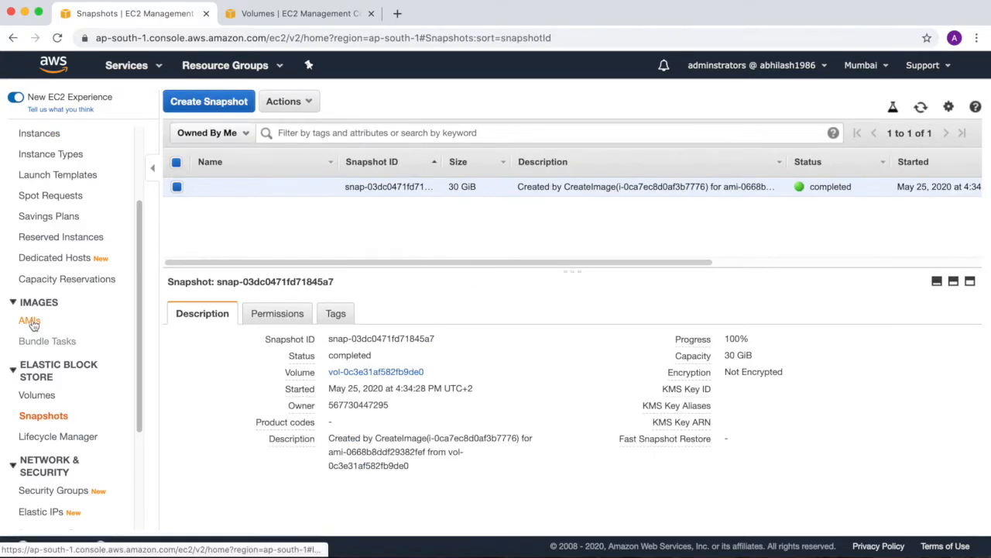
View the new image in the AMIs list, widening the AMI Name column and enlarging the details area
left_click(31, 321)
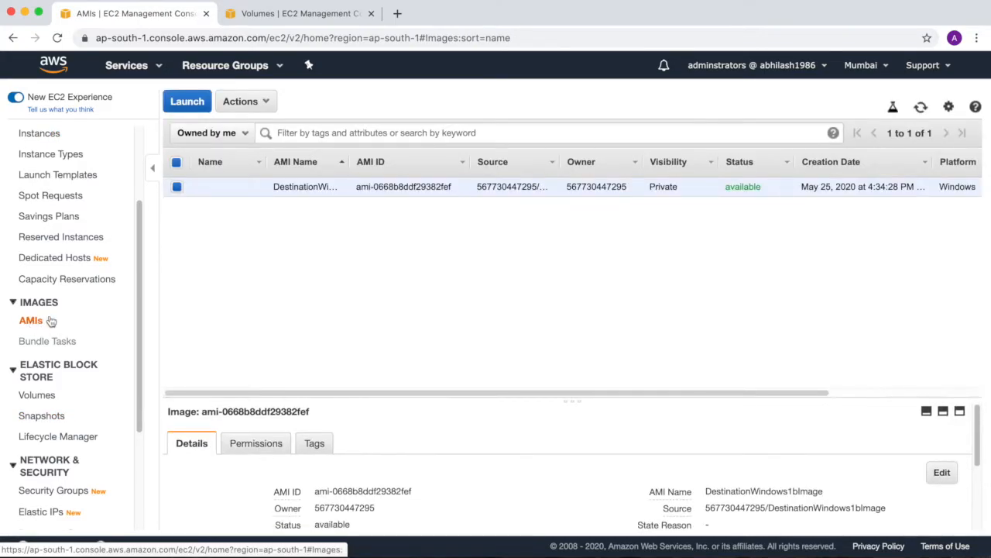
left_click(348, 157)
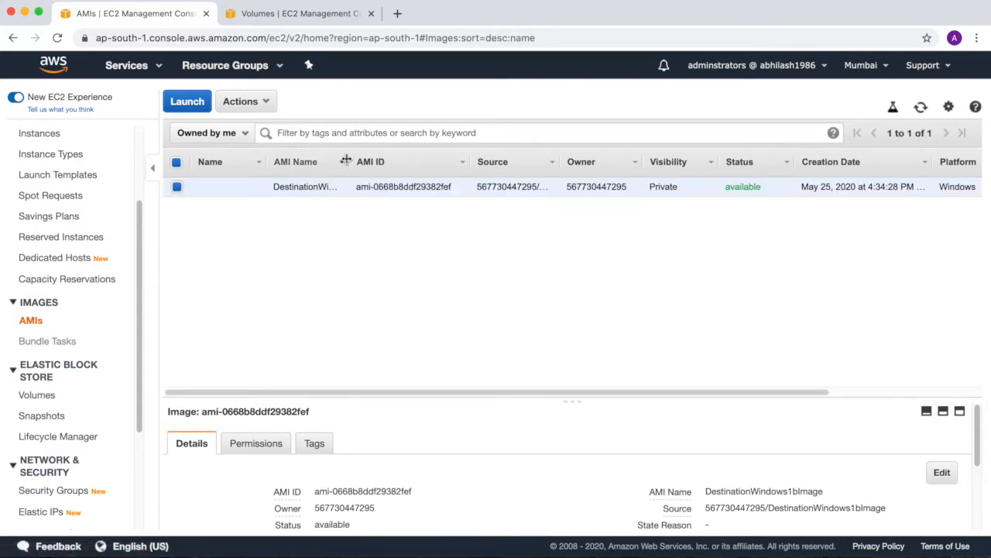
left_click_drag(419, 163, 428, 161)
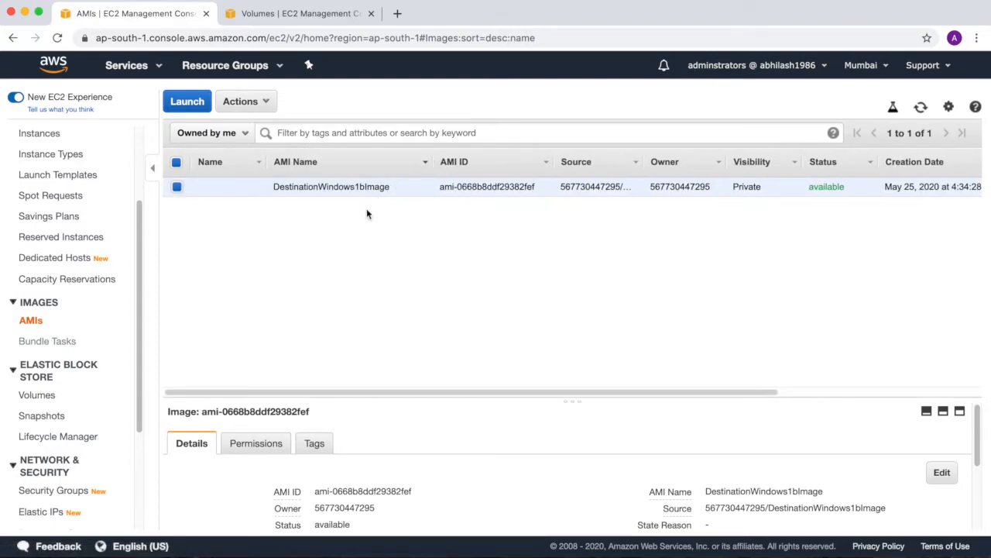
left_click_drag(566, 395, 550, 263)
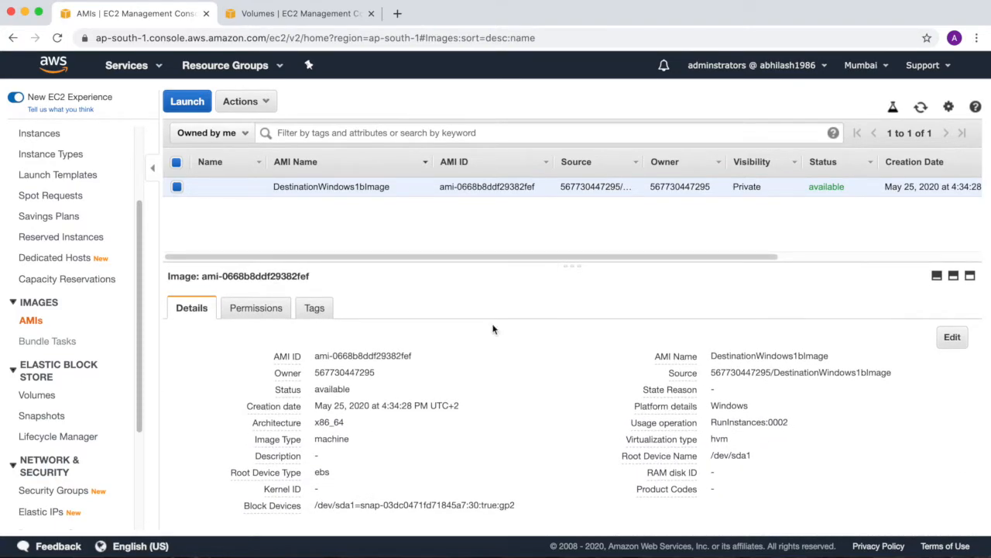
Start launching an instance from DestinationWindows1bImage with type t2.micro and proceed to the instance details
left_click(254, 104)
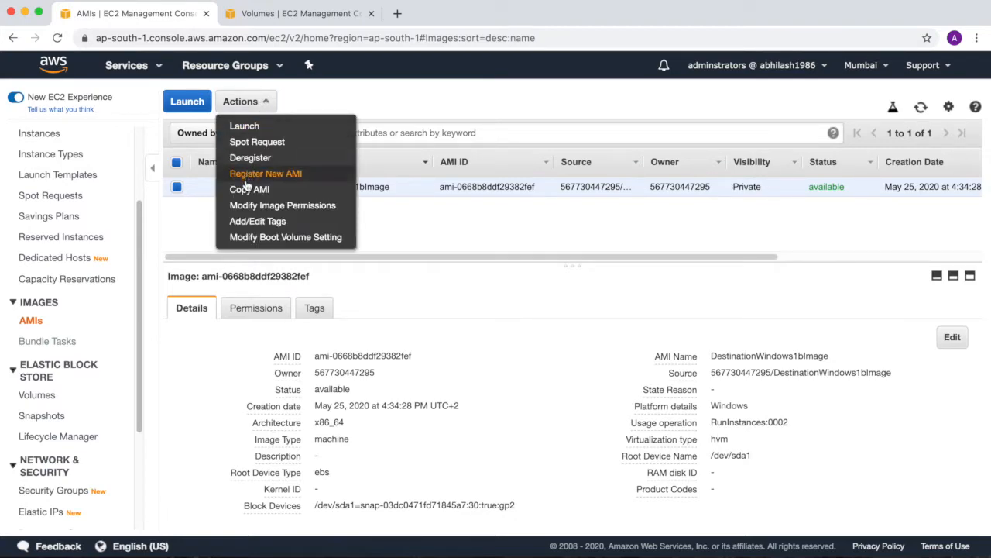
left_click(245, 127)
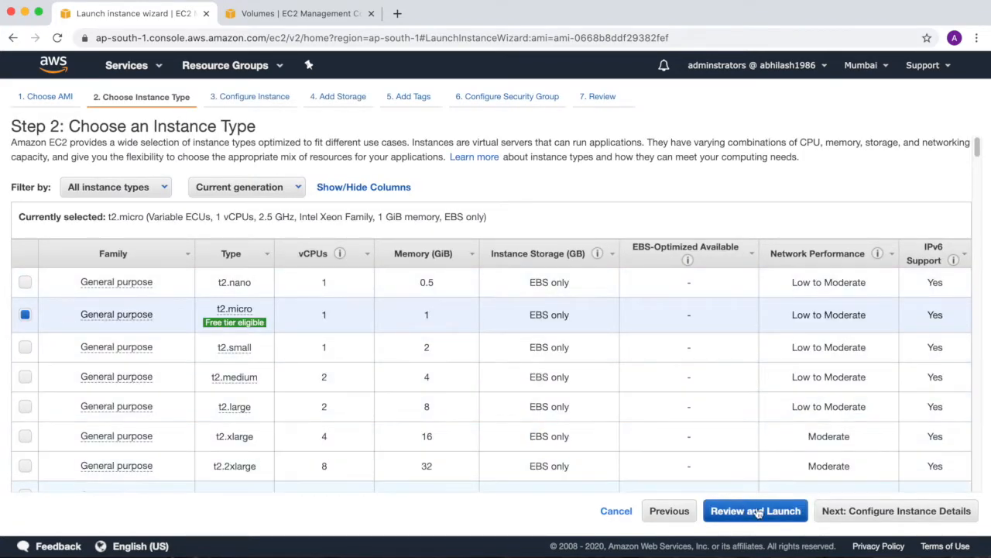
left_click(841, 515)
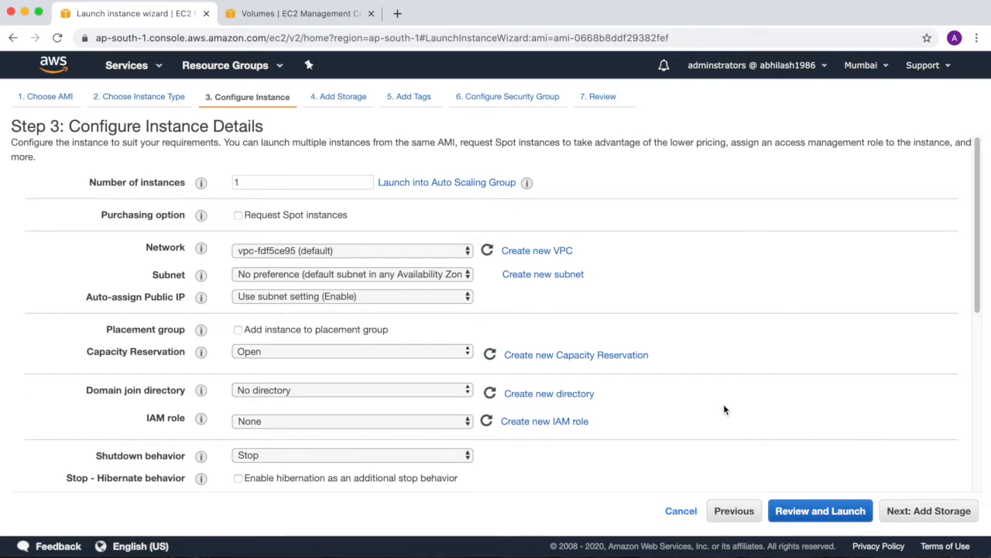
Check the LinuxSnapshots volume's availability zone and set the new instance's subnet to the default one in ap-south-1a
left_click_drag(978, 229, 981, 209)
left_click(289, 14)
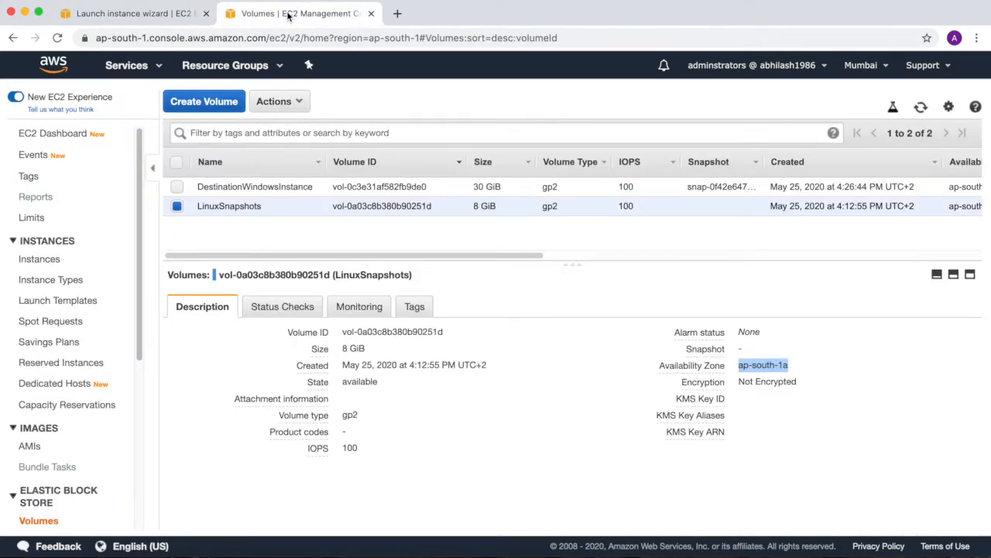
left_click(145, 15)
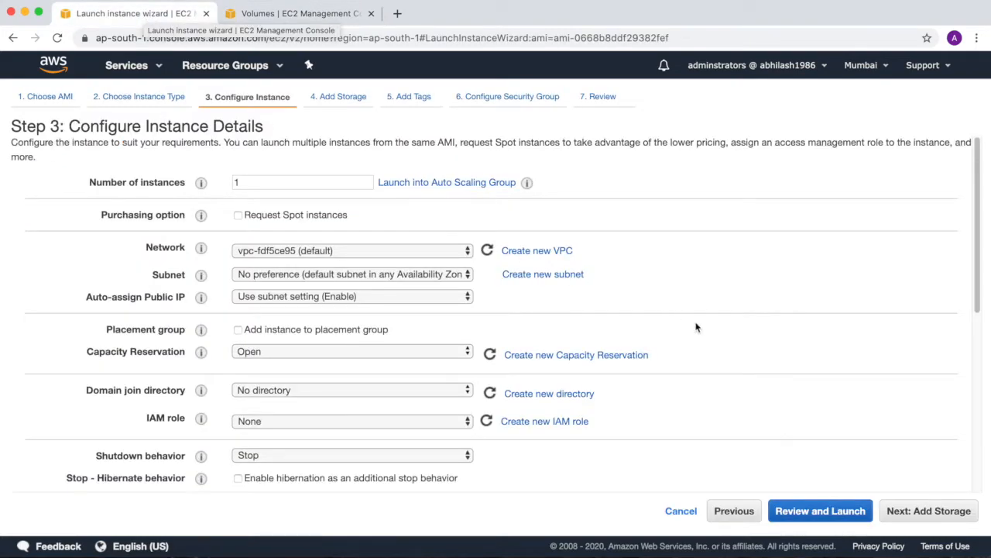
left_click(468, 277)
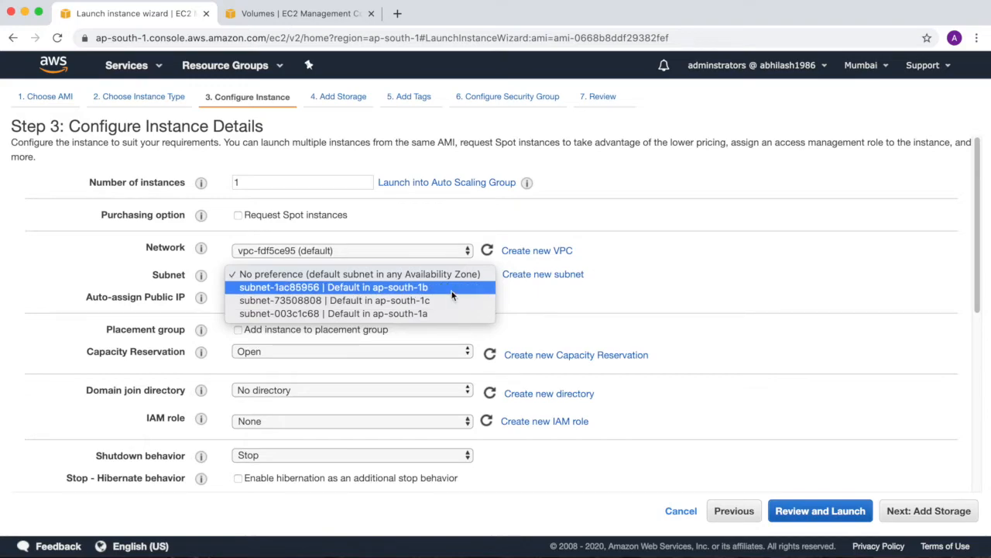
left_click(449, 314)
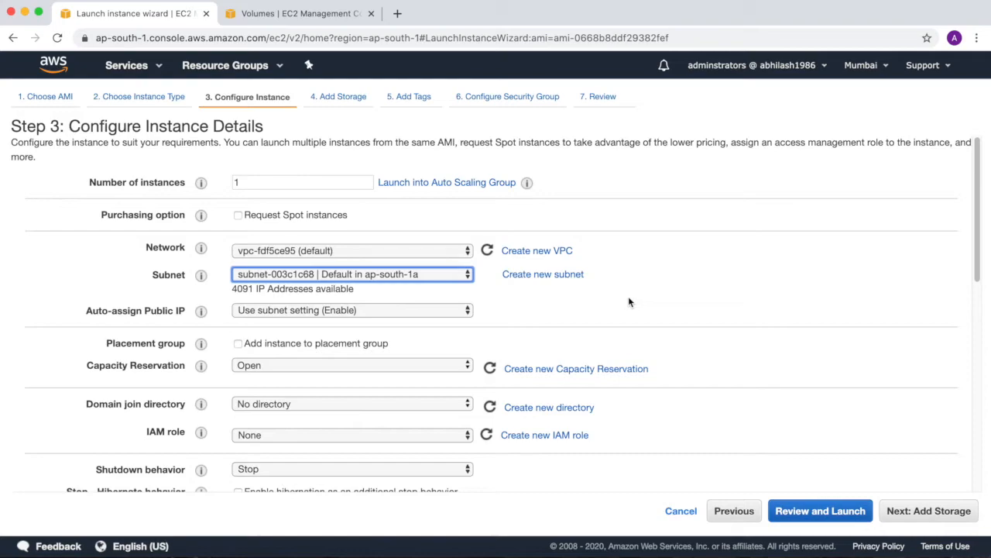
Keep the default storage and add a Name tag with the value DestinationWindows1a to the new instance
left_click(908, 521)
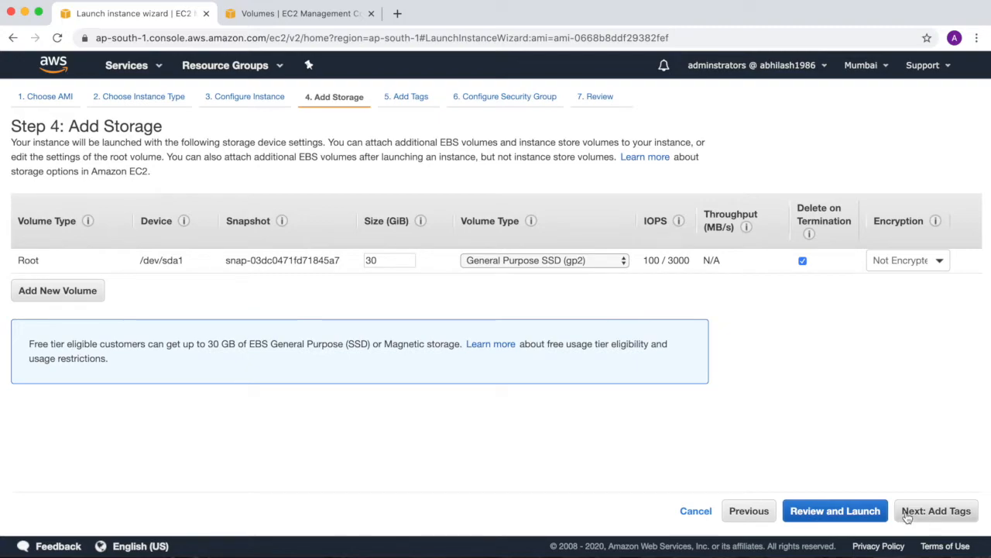
left_click(908, 515)
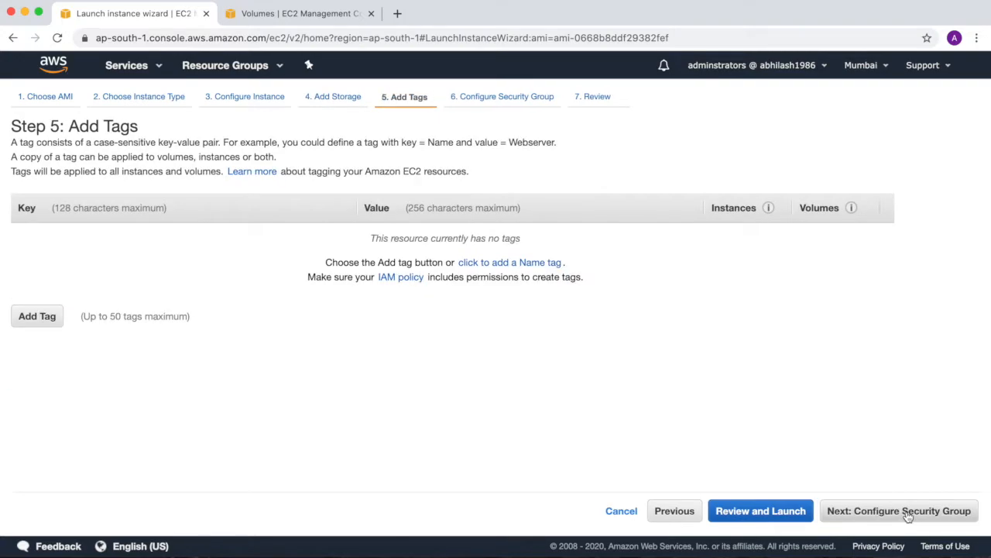
left_click(544, 264)
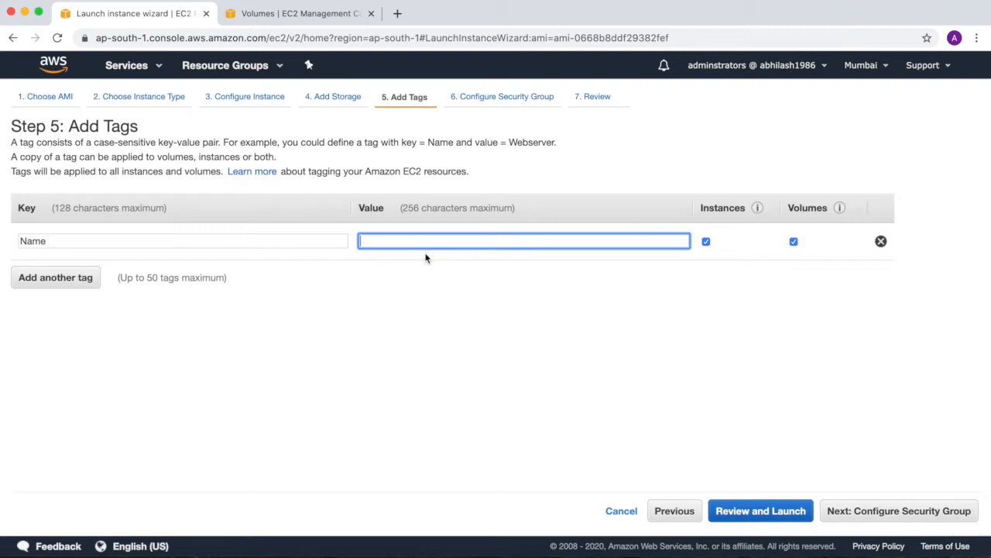
type("De")
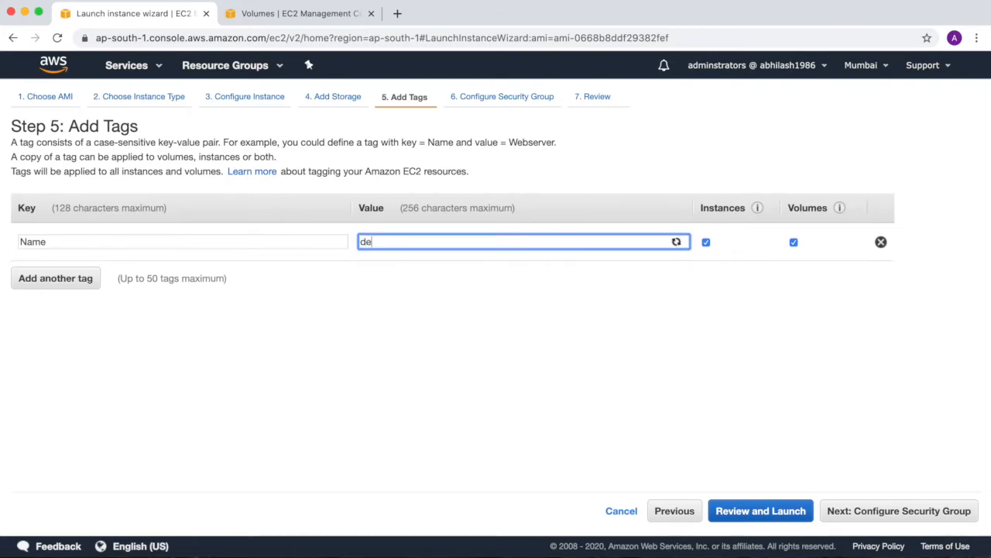
key("BackSpace")
key("BackSpace")
type("De")
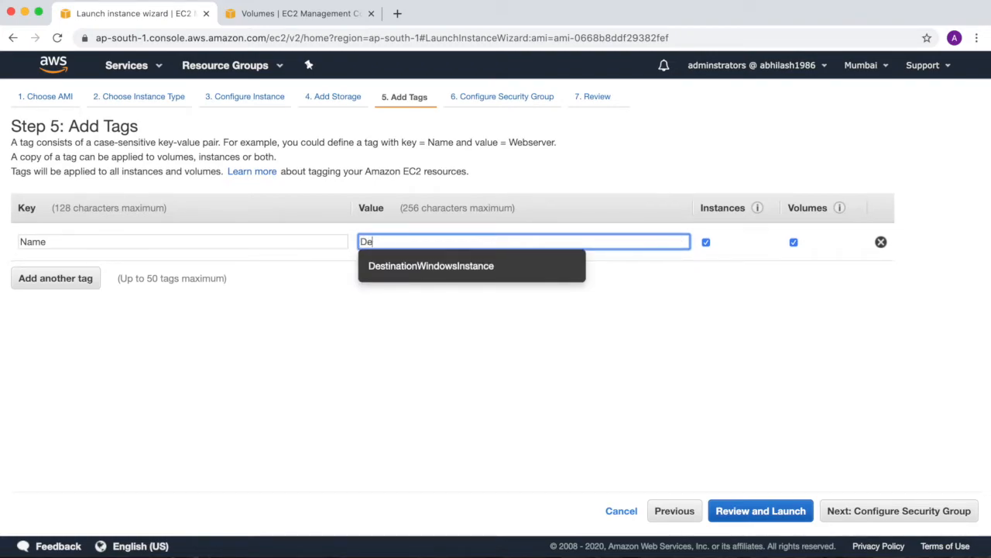
type("stinationWindow")
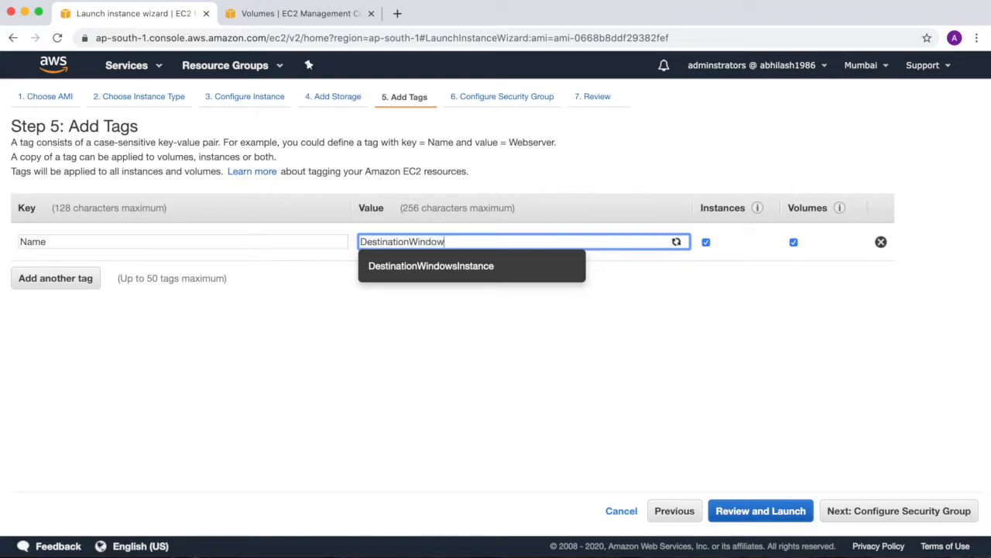
type("s1a")
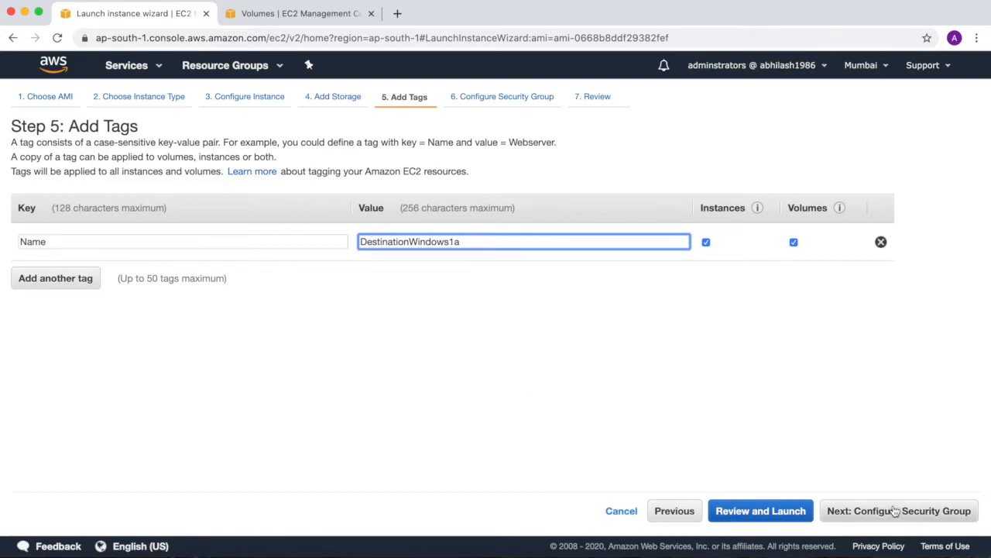
Assign the existing security group windowssg to the instance and go to the launch review
left_click(896, 511)
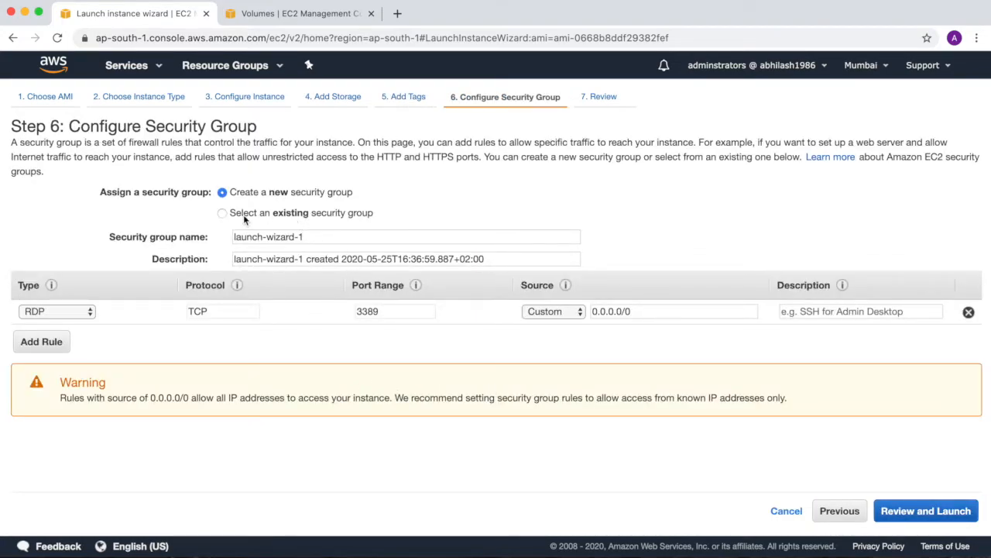
left_click(222, 214)
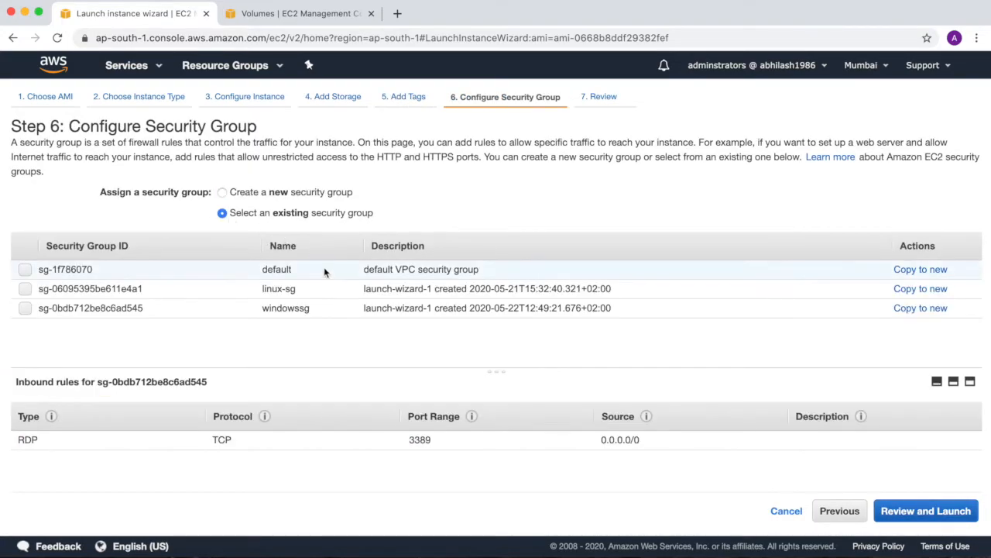
left_click(24, 308)
left_click(907, 511)
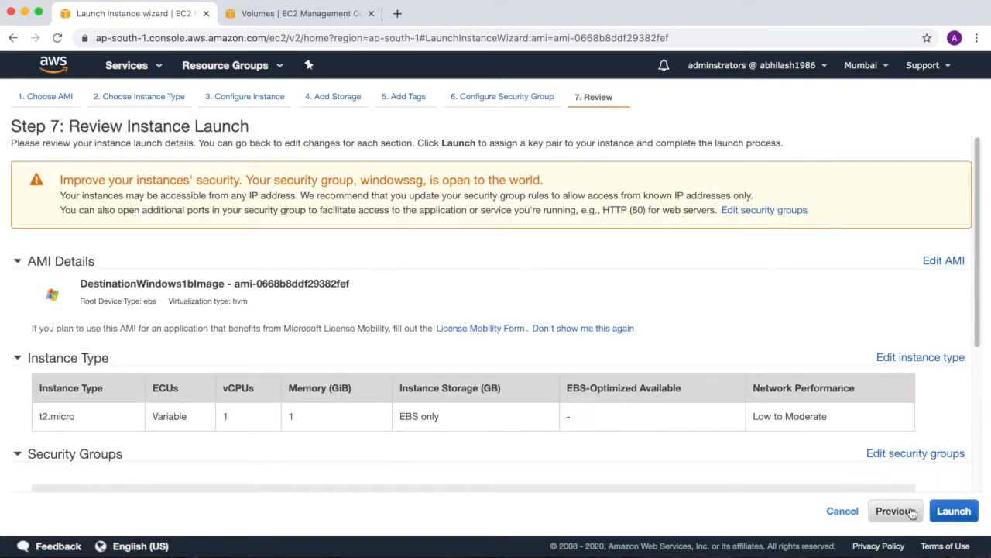
Launch the instance using the existing key pair windowskp, acknowledging access to its private key file
left_click(947, 511)
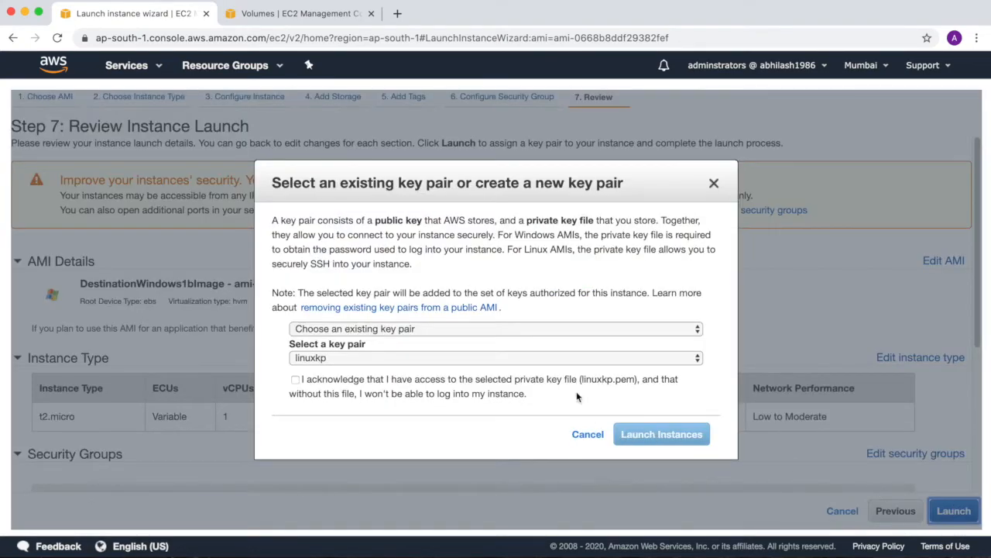
left_click(668, 330)
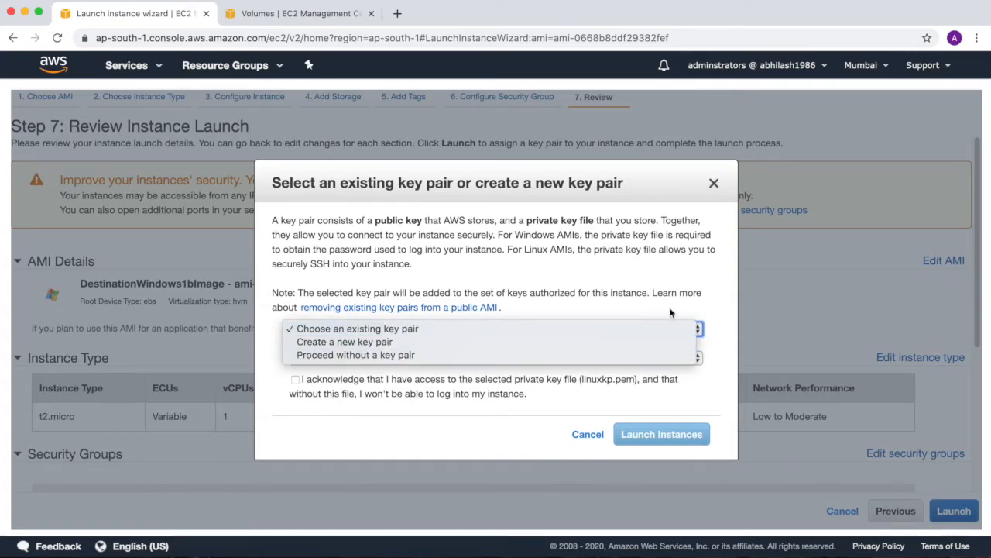
left_click(697, 328)
left_click(695, 359)
left_click(644, 371)
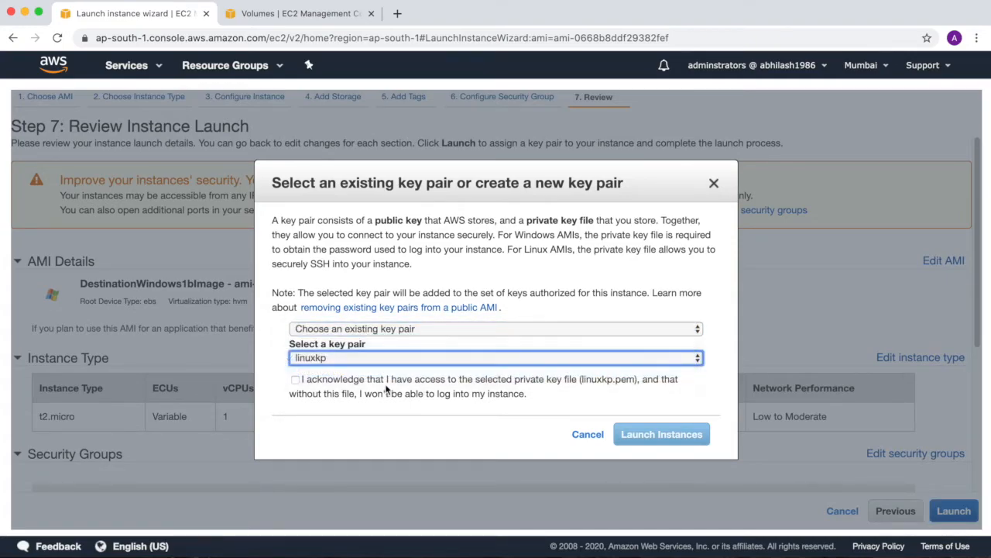
left_click(295, 379)
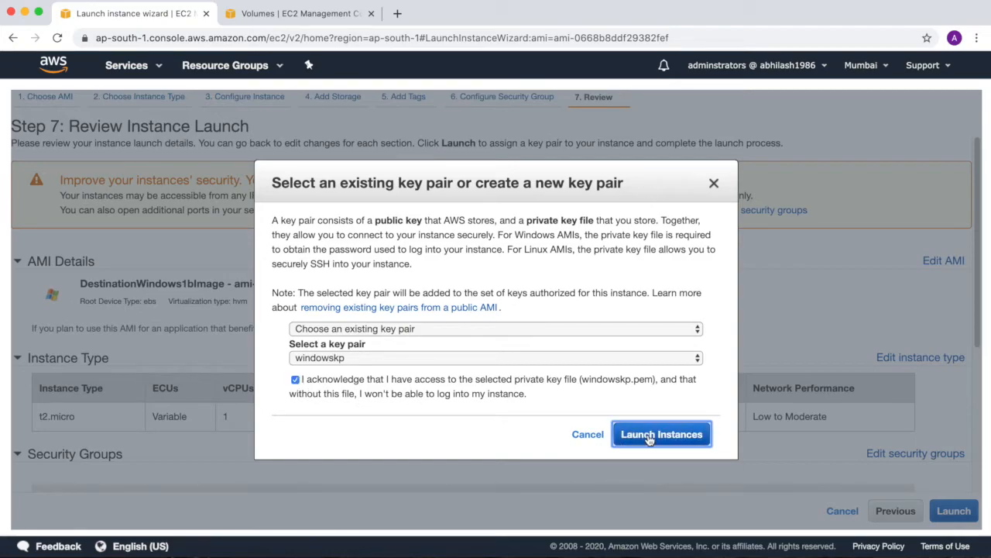
left_click(658, 435)
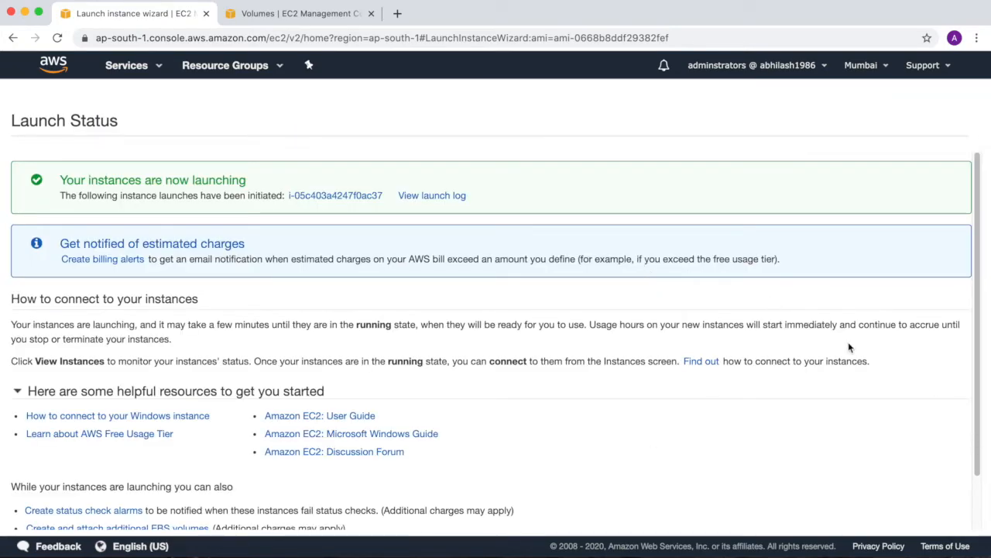
View the instances list and check the instance ID and availability zone of DestinationWindows1a against the LinuxSnapshots instance
scroll(848, 347, "down", 2)
left_click(925, 516)
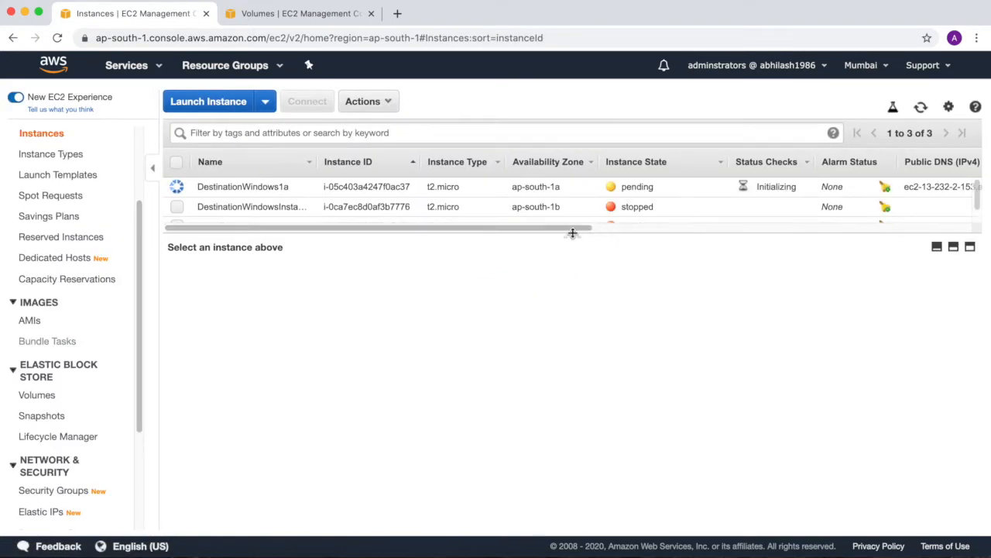
left_click_drag(571, 240, 564, 298)
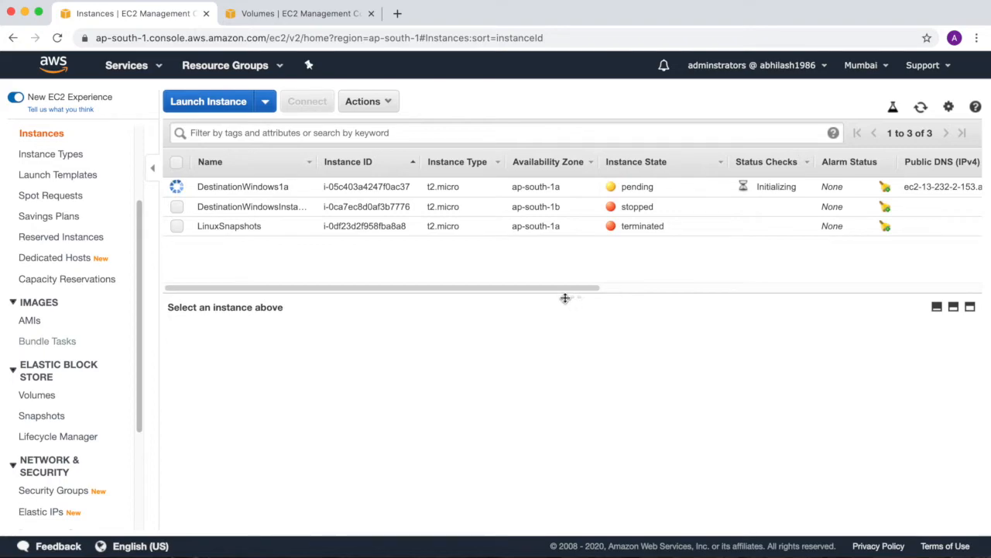
left_click(404, 188)
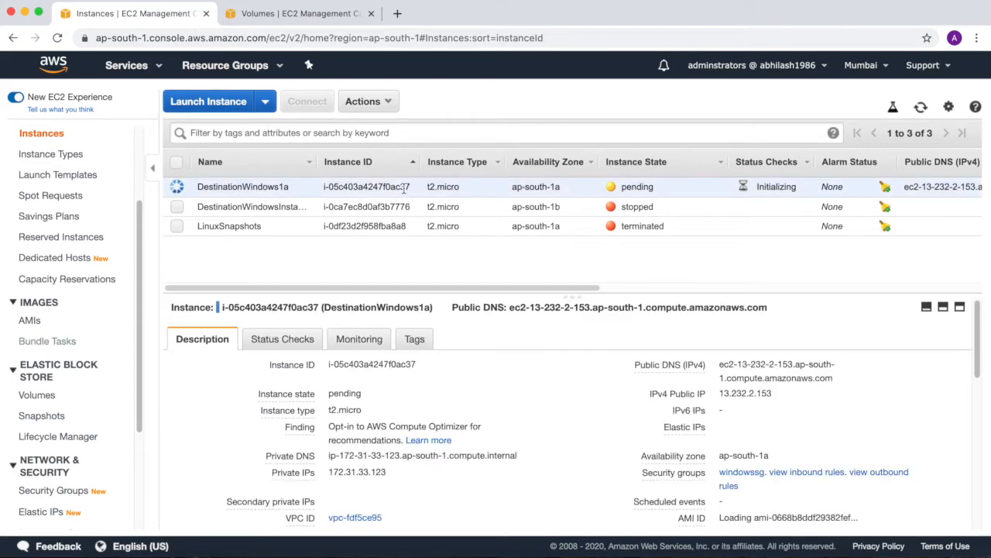
left_click(427, 365)
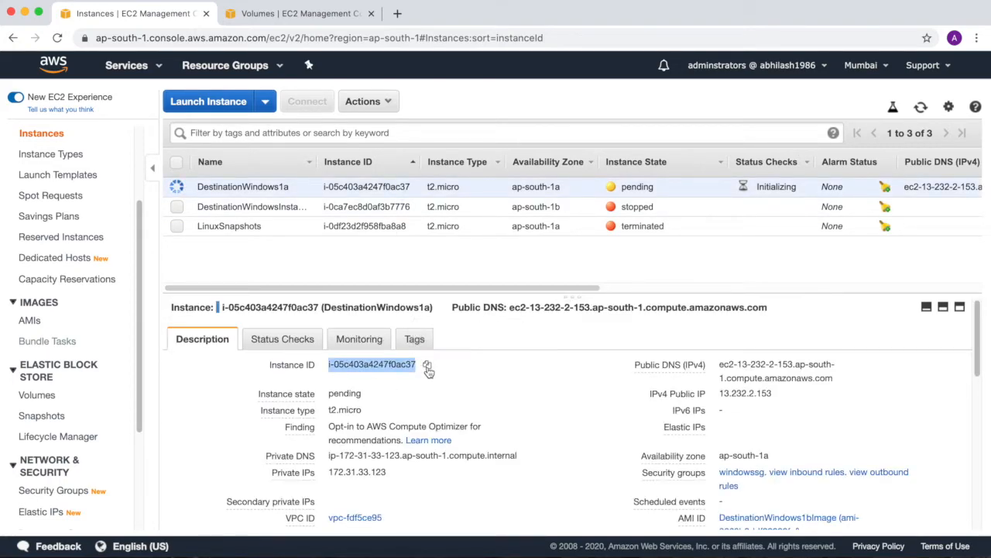
left_click_drag(530, 188, 563, 195)
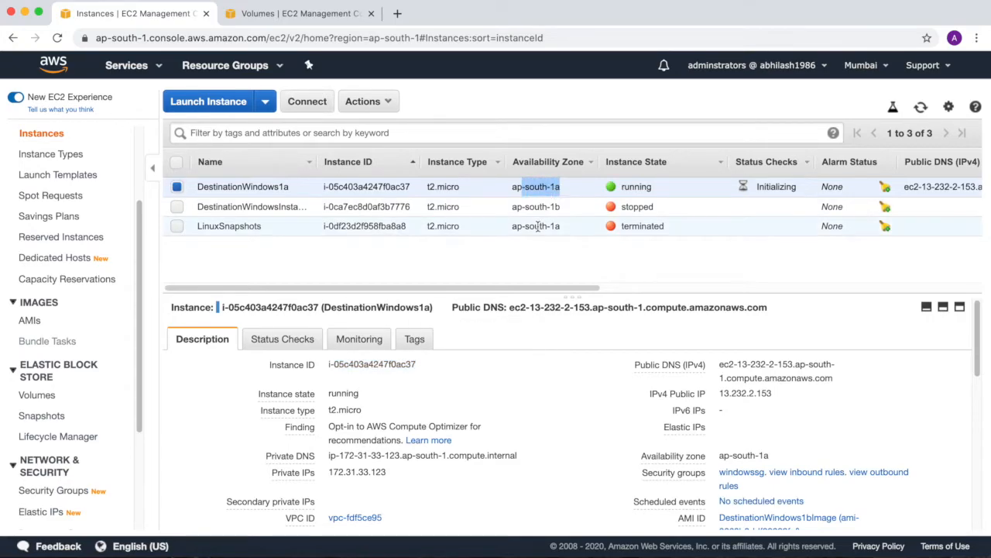
left_click_drag(531, 227, 556, 227)
left_click(555, 227)
left_click(176, 186)
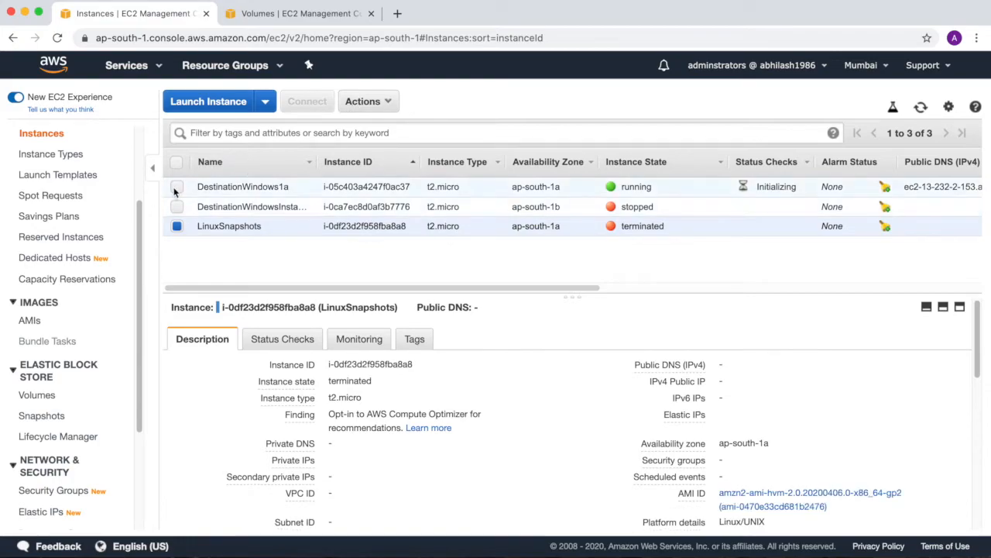
Attach the LinuxSnapshots volume to the DestinationWindows1a instance as device xvdf
left_click(285, 16)
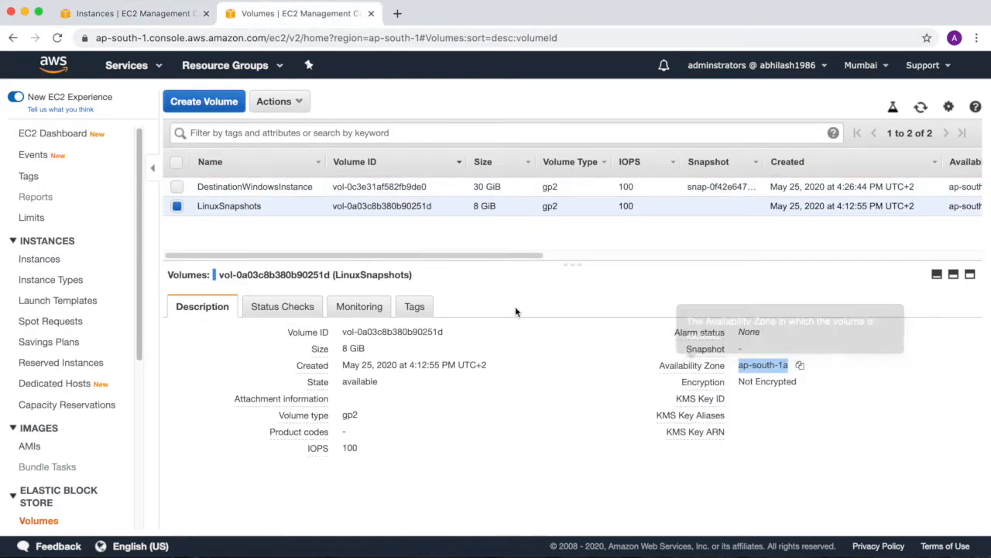
left_click(296, 104)
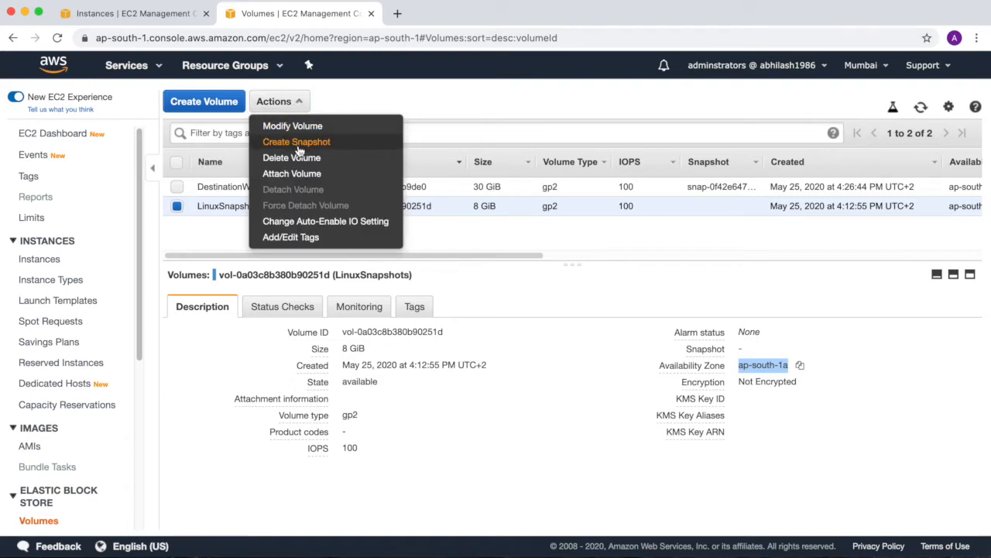
left_click(291, 173)
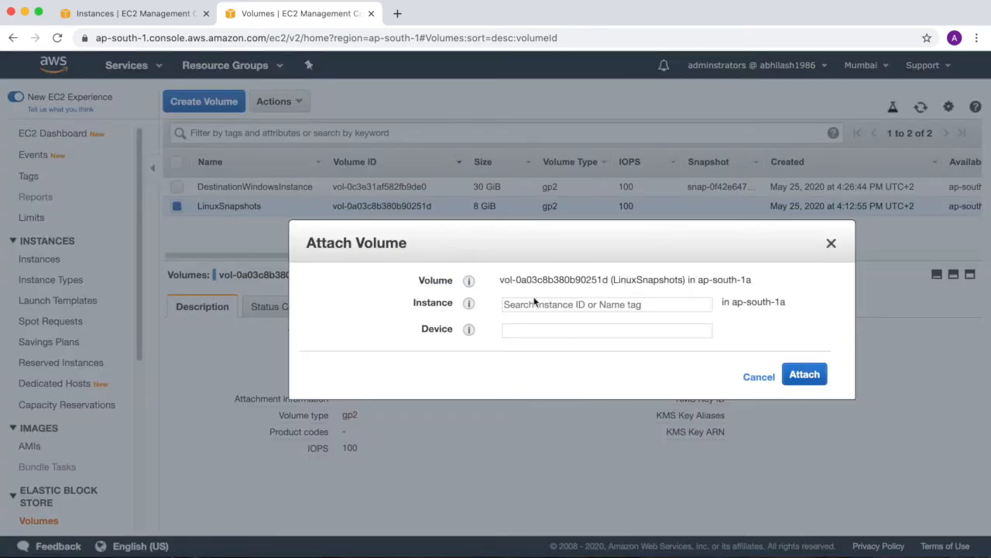
left_click(645, 308)
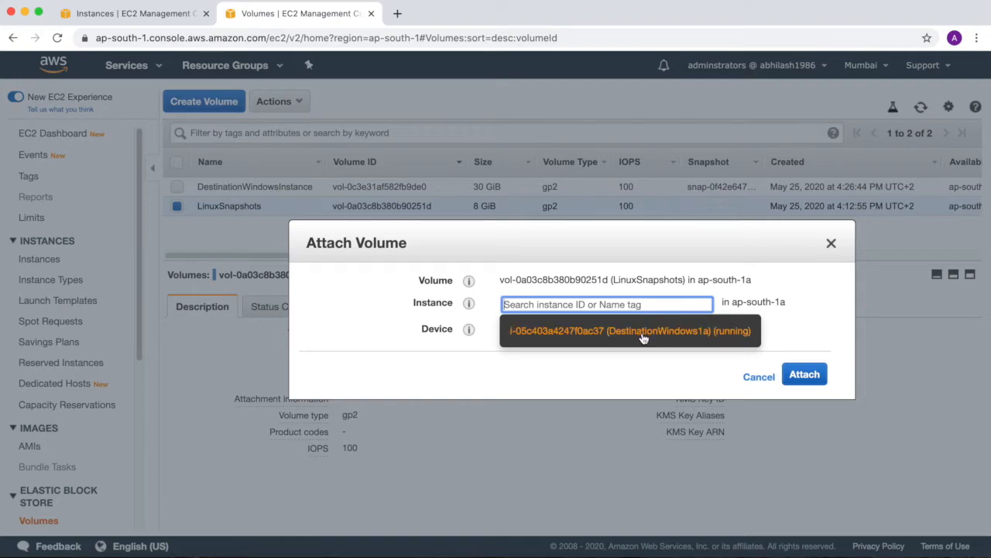
left_click(642, 333)
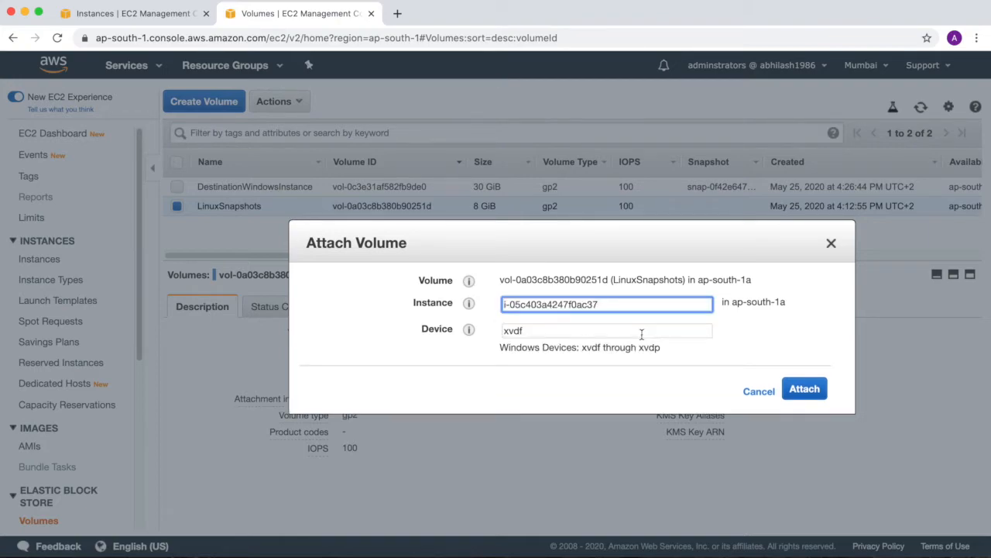
left_click(812, 399)
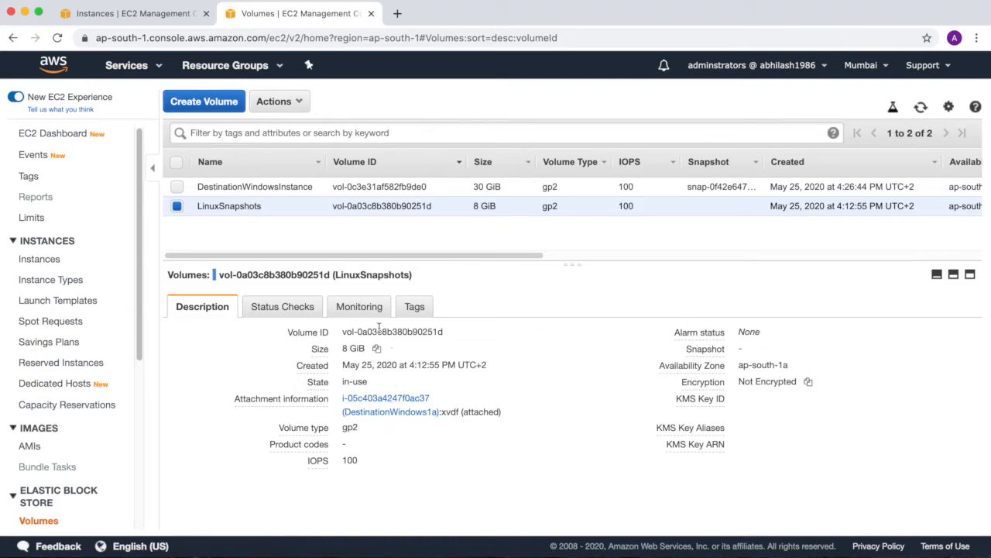
Download the remote desktop file for DestinationWindows1a and try to retrieve its Windows password
left_click(168, 15)
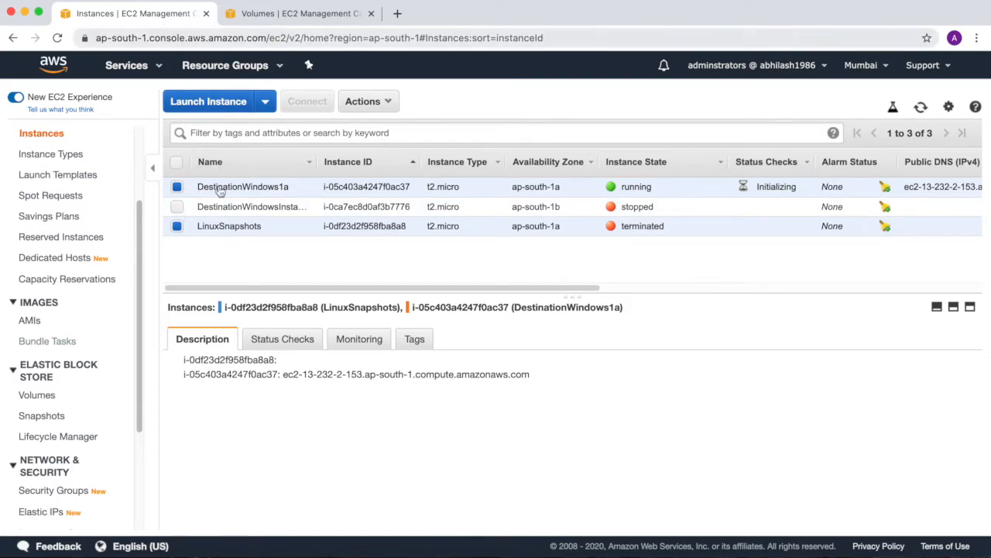
left_click(177, 225)
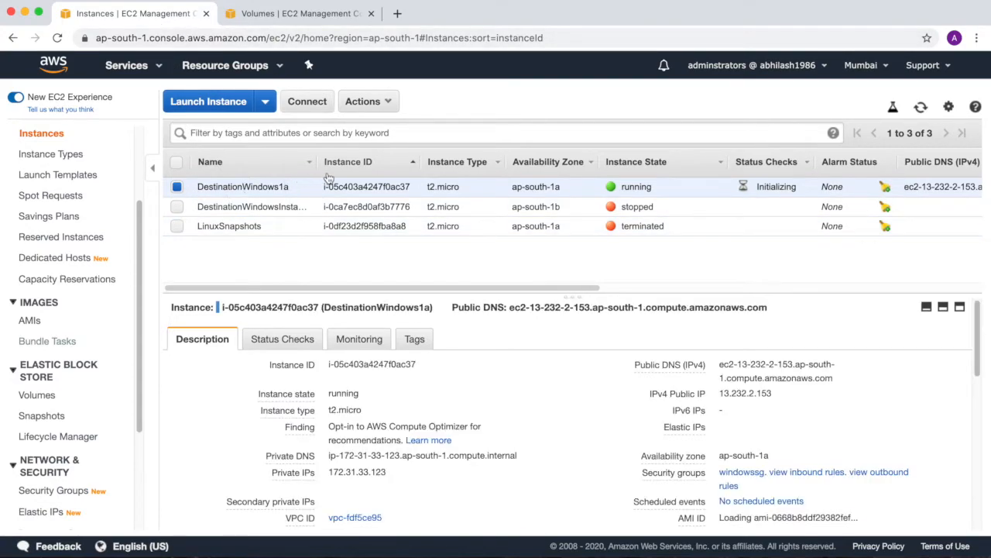
left_click(307, 101)
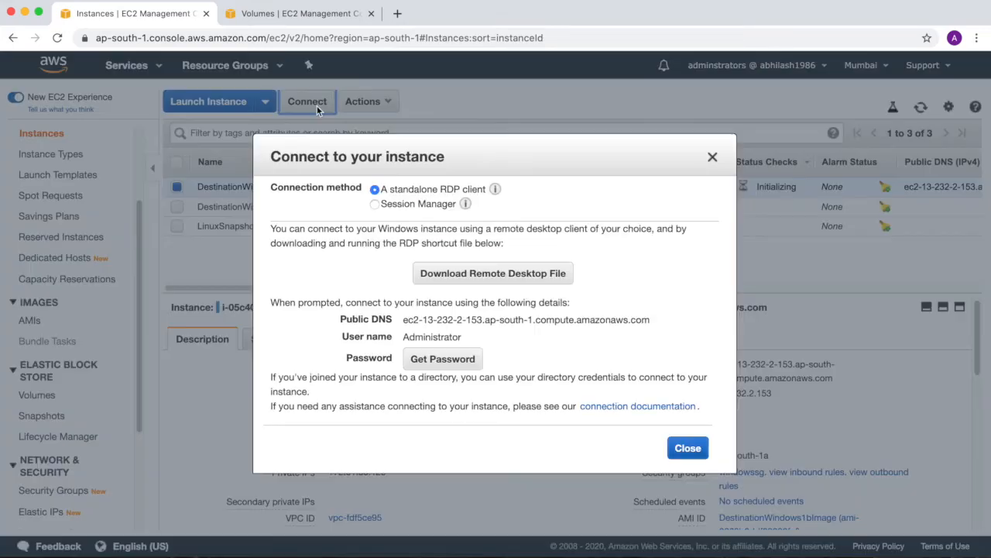
left_click(521, 280)
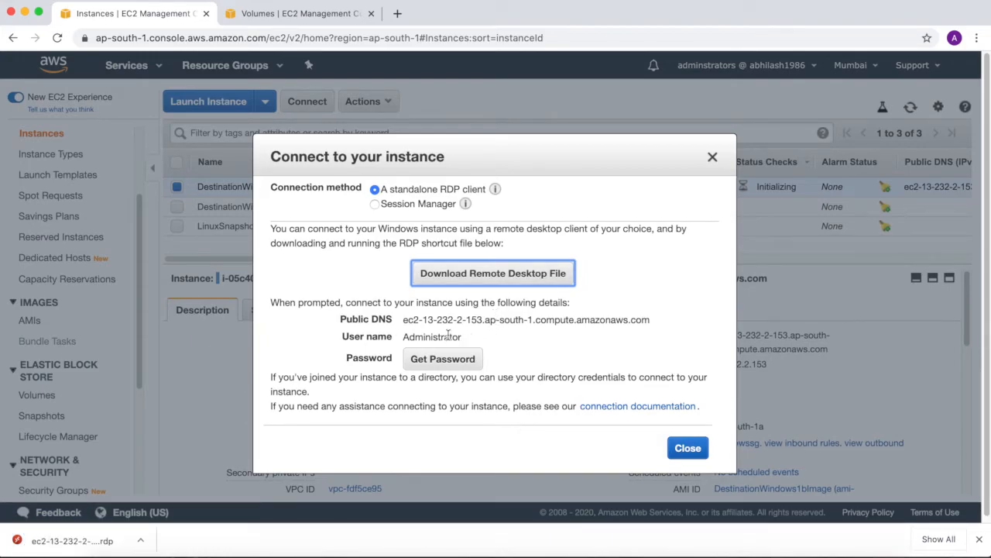
left_click(460, 358)
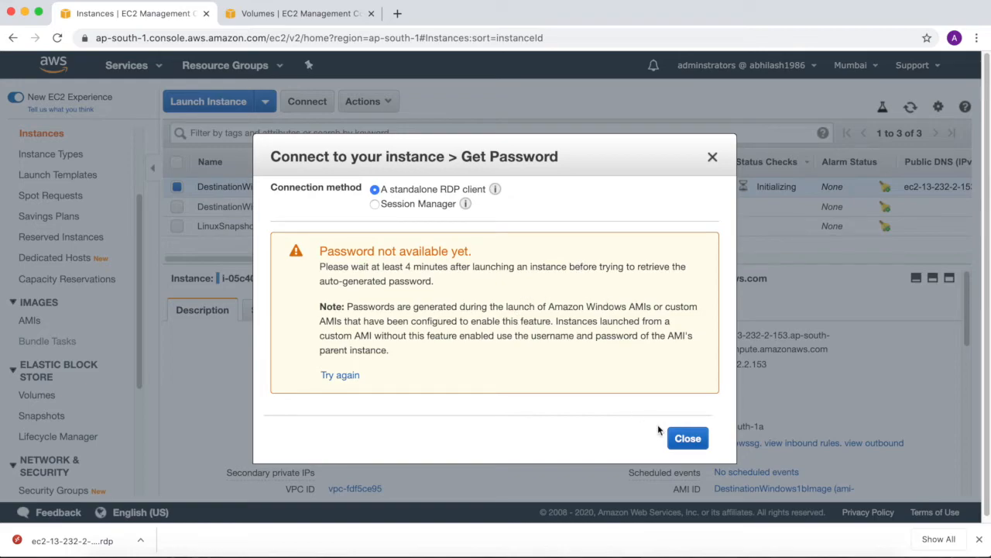
left_click(687, 438)
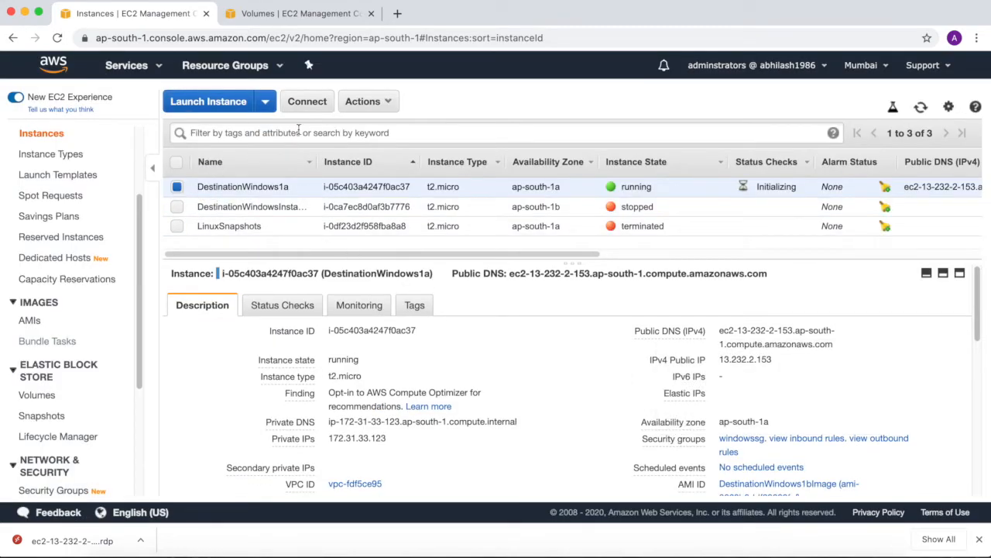
Terminate the stopped DestinationWindowsInstance instance in ap-south-1b
left_click(177, 206)
left_click(177, 186)
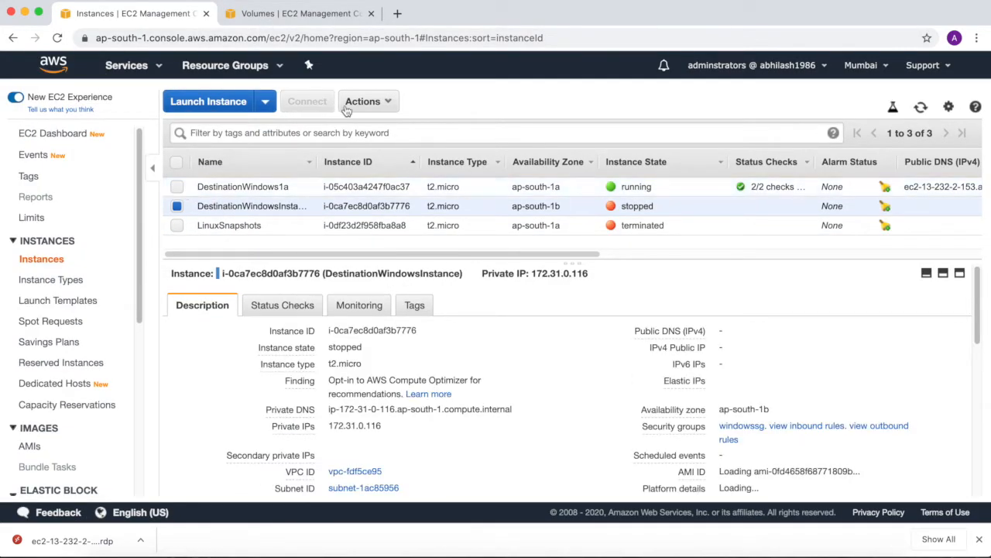
left_click(375, 107)
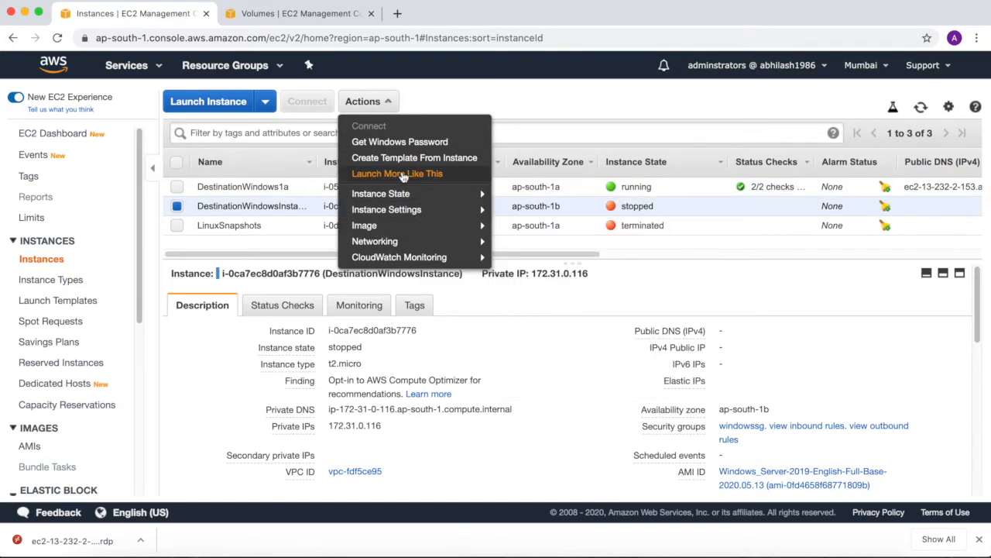
mouse_move(380, 193)
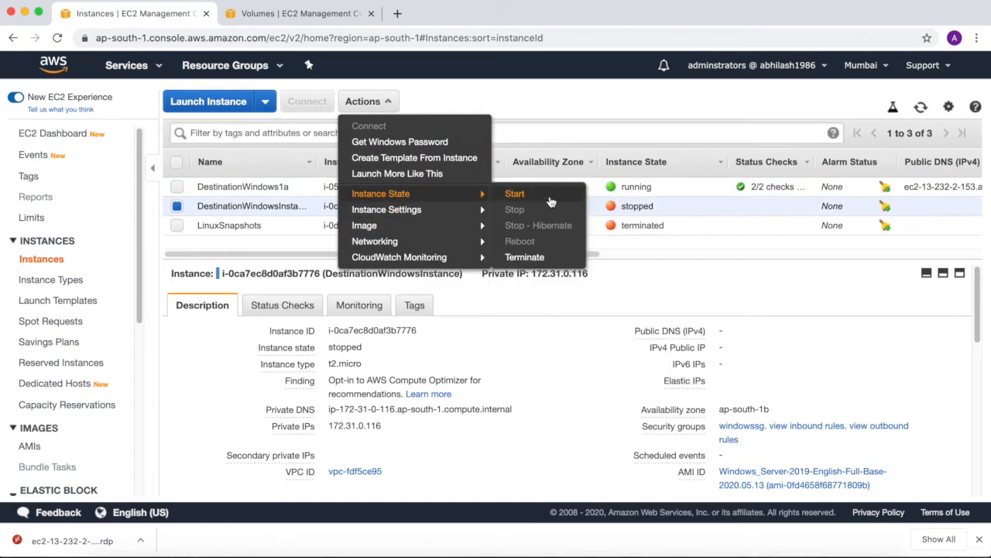
left_click(537, 258)
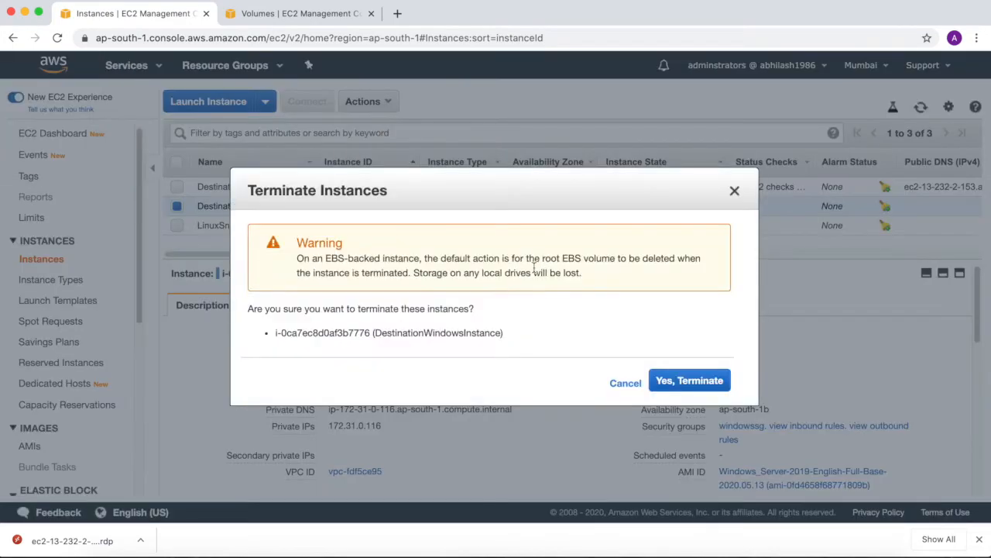
left_click(687, 381)
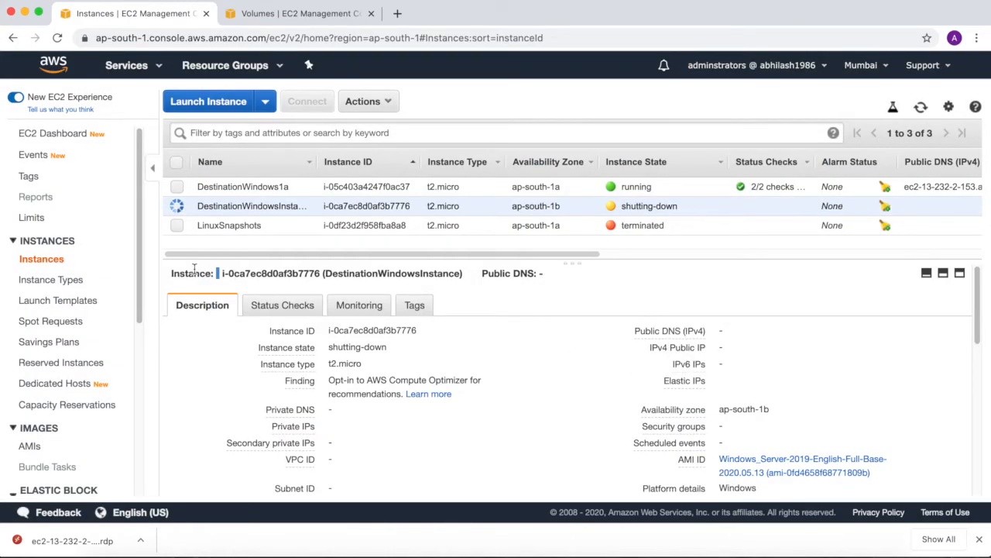
Terminate the DestinationWindows1a instance in ap-south-1a
left_click(176, 186)
left_click(368, 100)
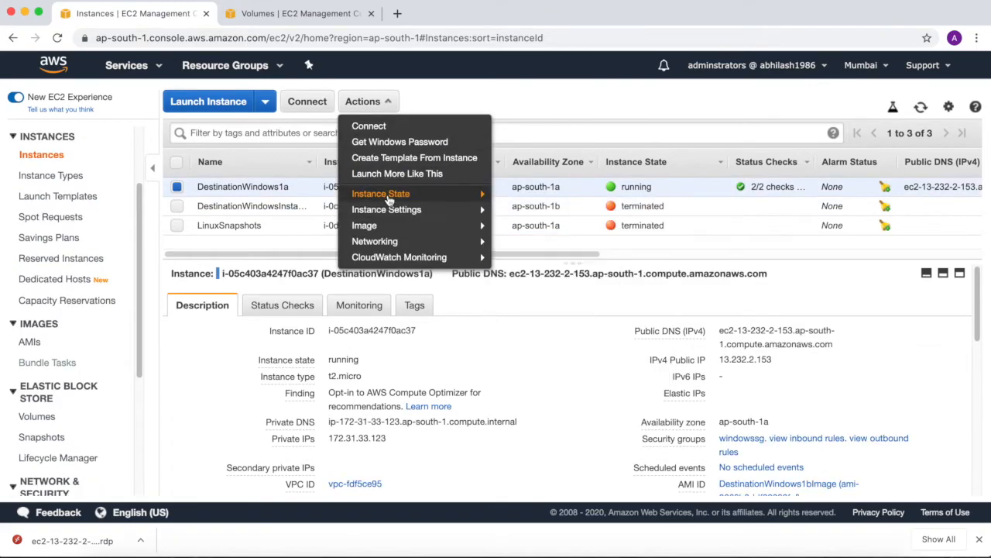
mouse_move(383, 194)
left_click(529, 260)
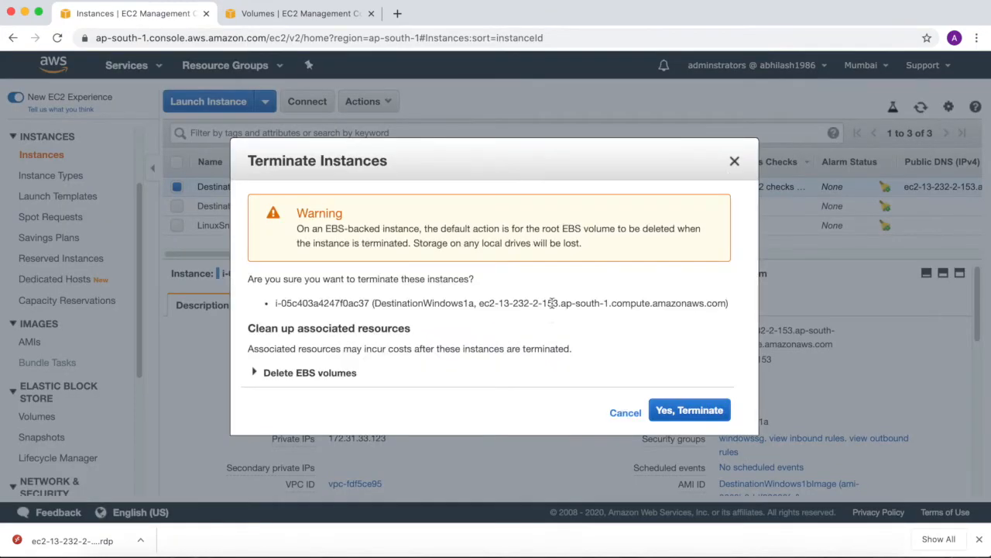
left_click(701, 404)
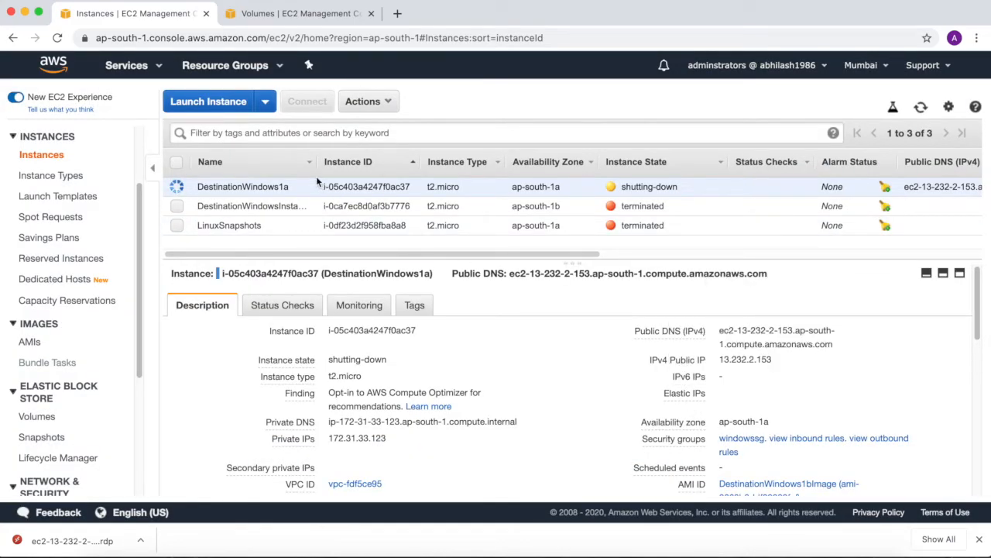
Try to detach the LinuxSnapshots volume from the DestinationWindows1a instance
left_click(299, 16)
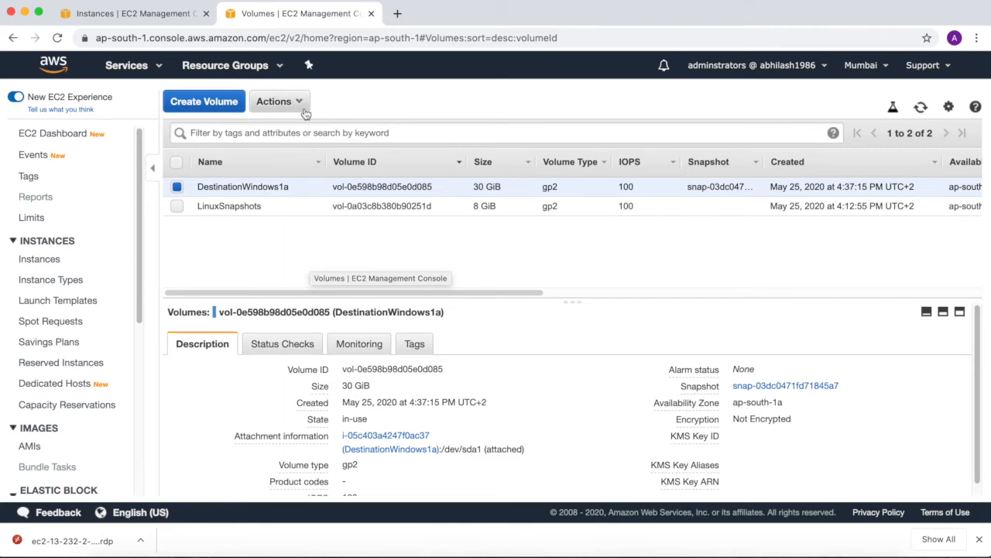
left_click(177, 205)
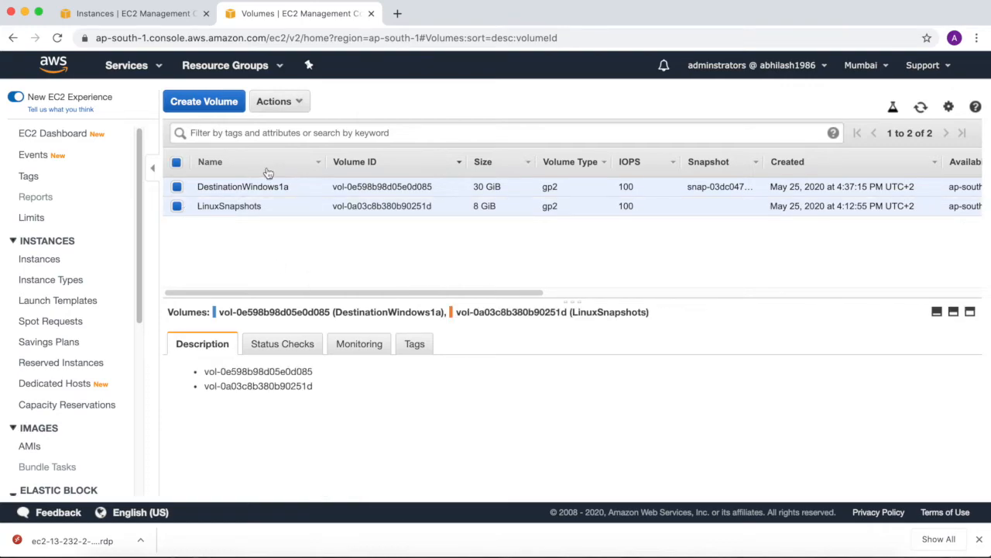
left_click(176, 188)
left_click(278, 101)
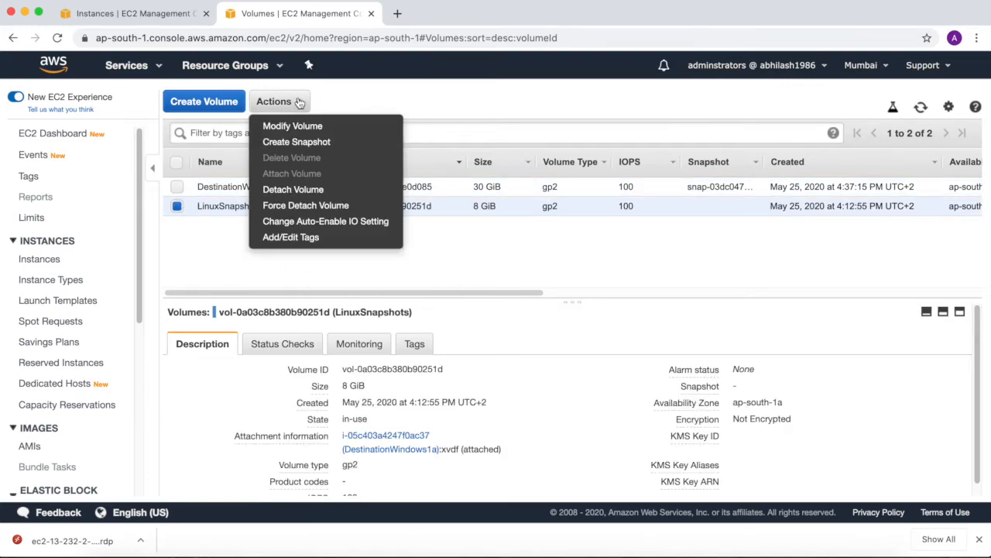
left_click(295, 191)
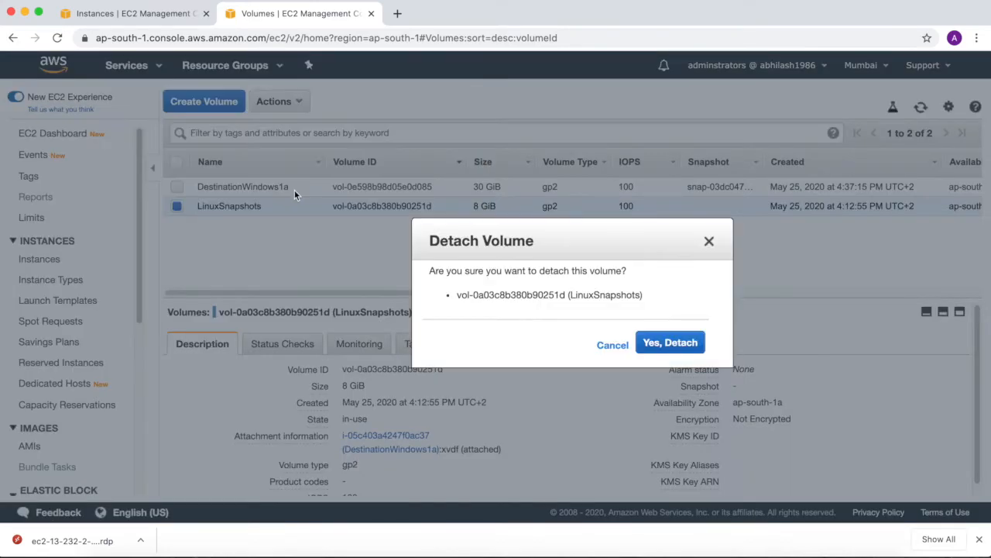
left_click(669, 346)
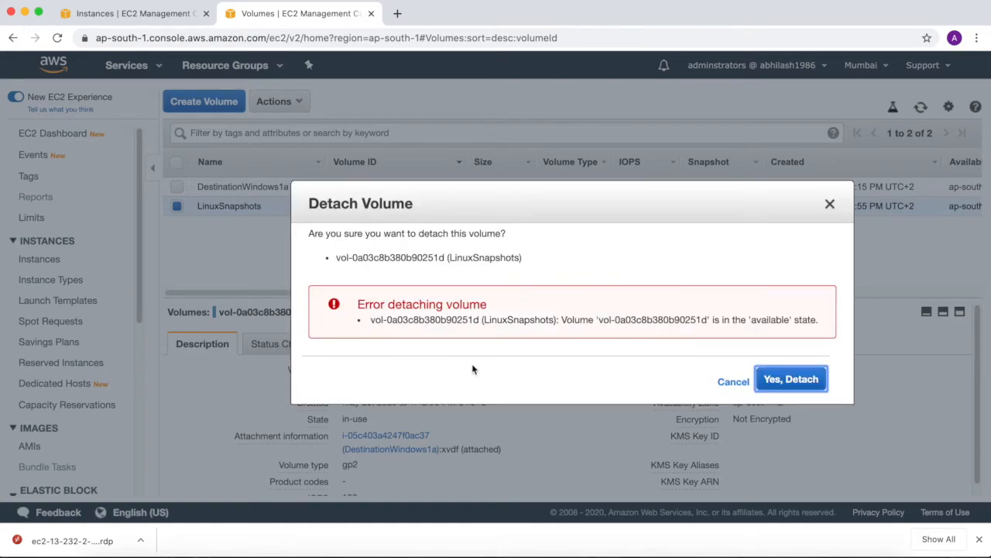
left_click(797, 386)
left_click(830, 206)
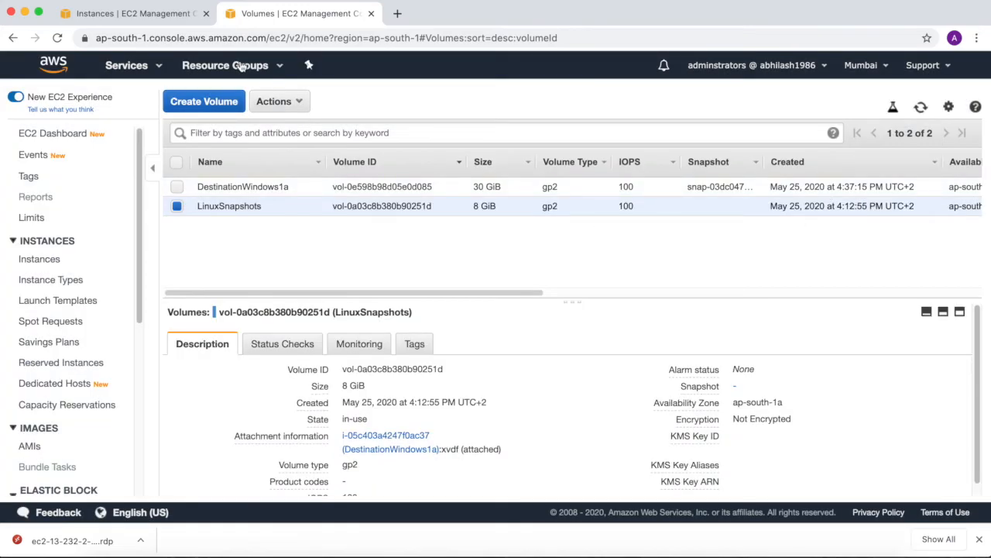
Check the state of all three instances in the instances list and clear the row selection
left_click(167, 15)
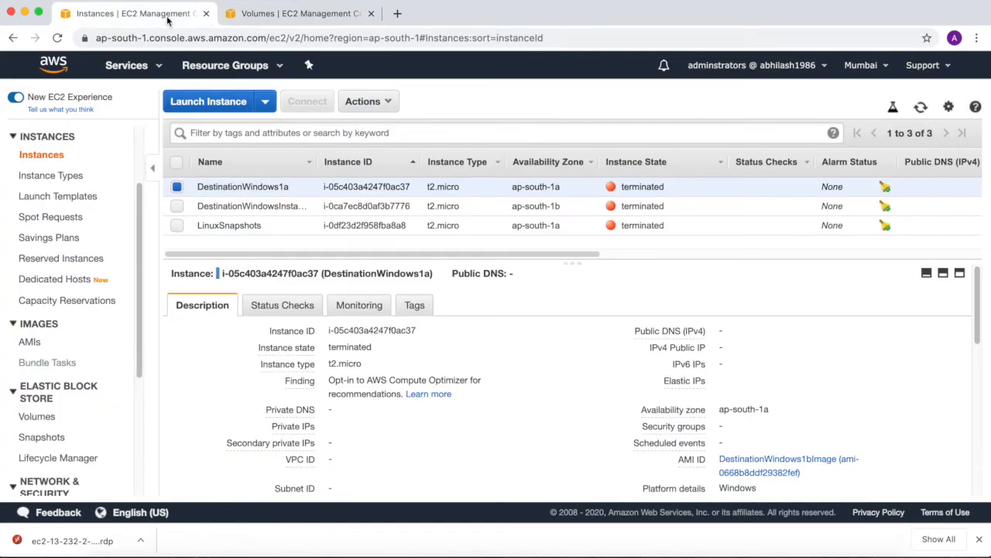
left_click(177, 205)
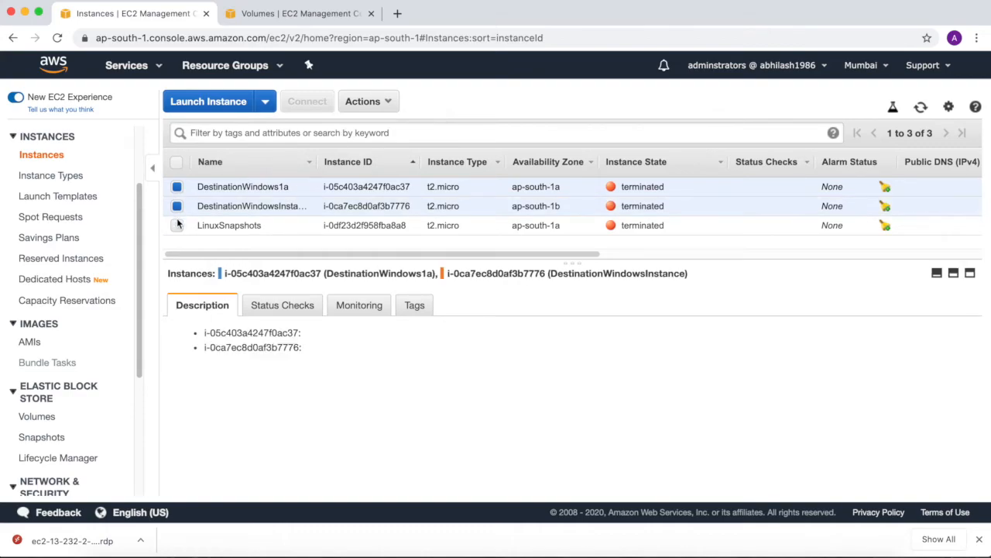
left_click(177, 224)
left_click(177, 186)
left_click(176, 206)
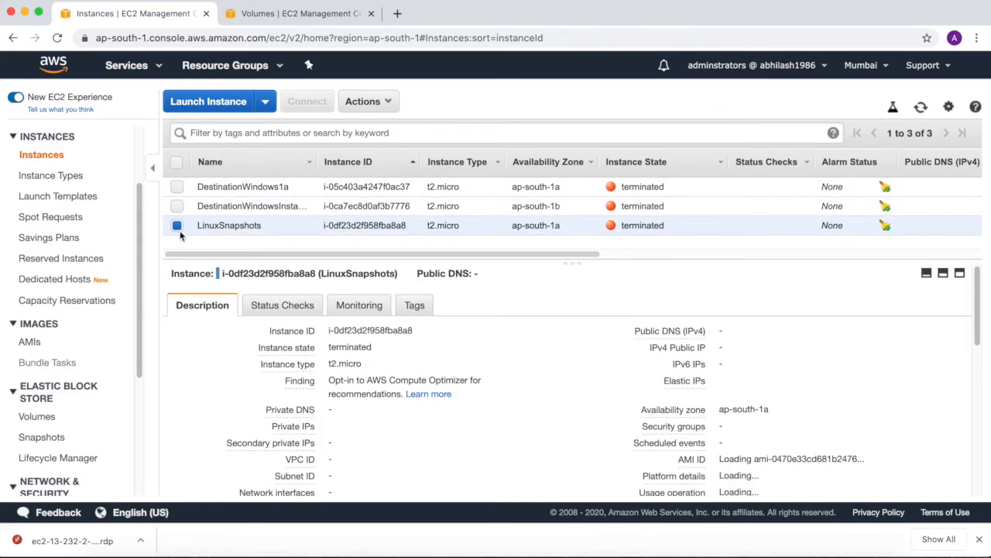
left_click(176, 224)
Refresh the volumes list and delete the 8 GiB LinuxSnapshots volume
left_click(298, 13)
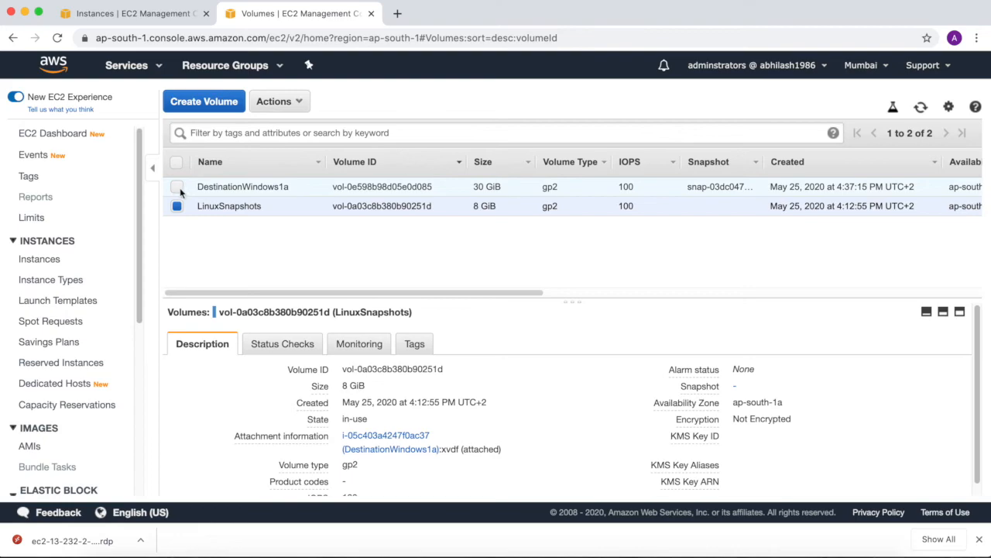
left_click(921, 107)
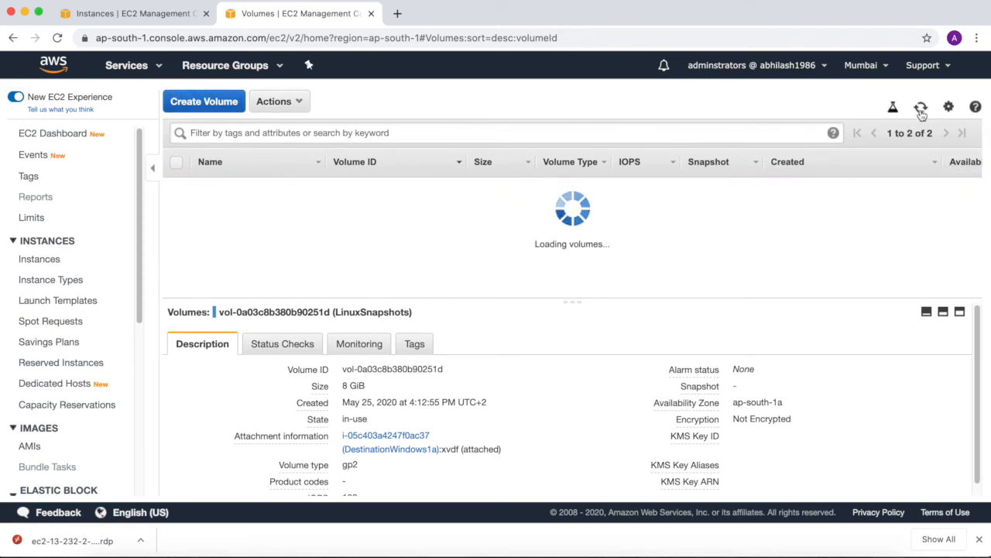
left_click(294, 101)
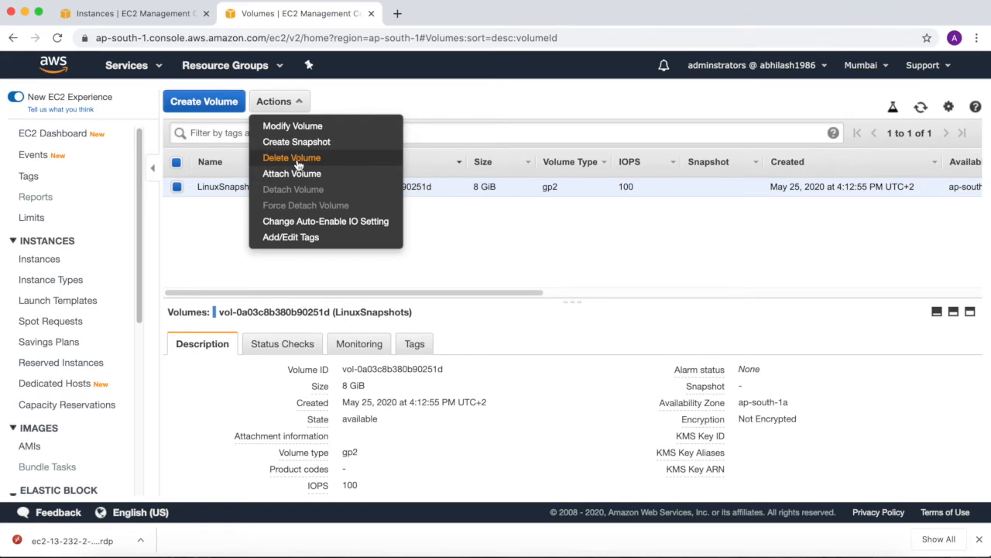
left_click(297, 160)
left_click(682, 344)
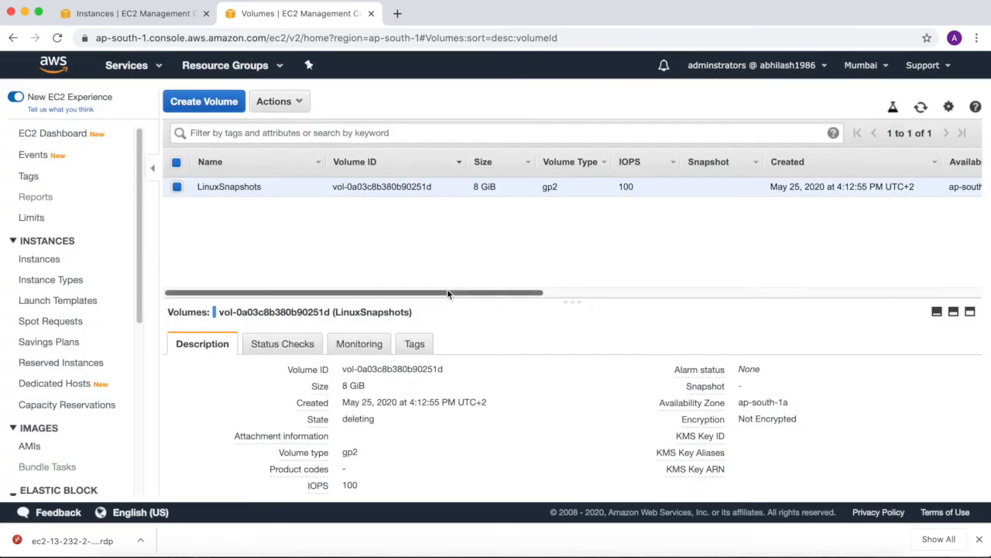
left_click_drag(519, 295, 333, 302)
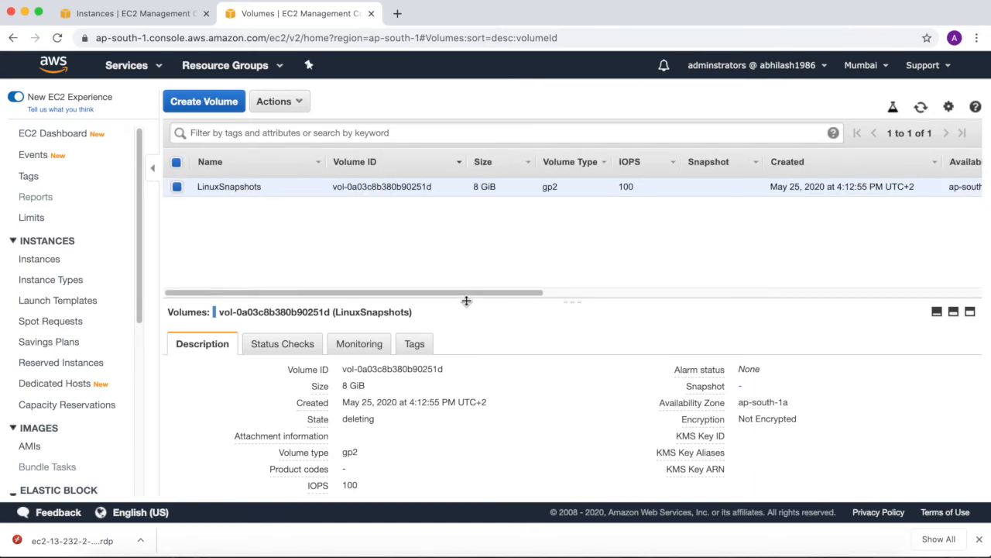
Open the Snapshots page in a new browser tab and try to delete the 30 GiB snapshot
left_click_drag(138, 274, 142, 380)
left_click(43, 346, "super")
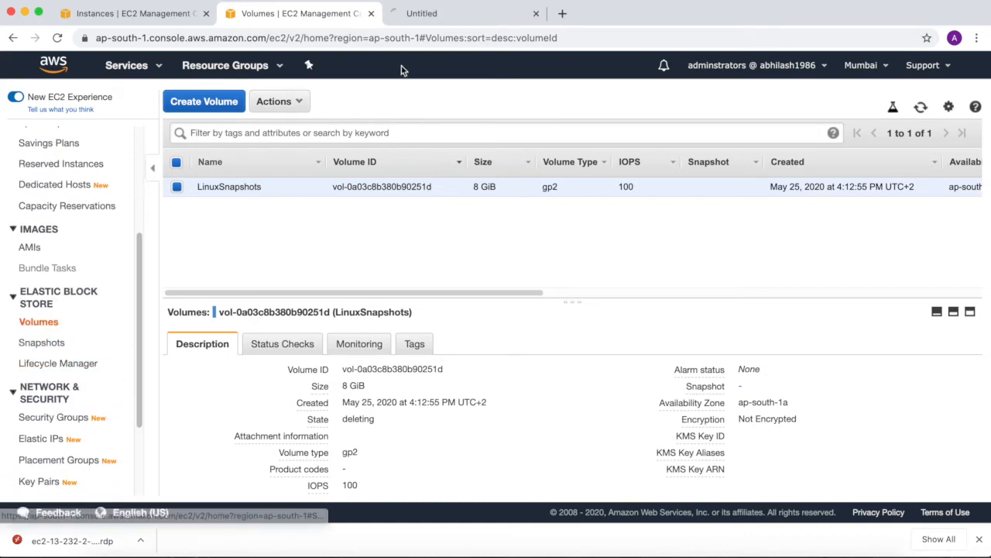
left_click(423, 14)
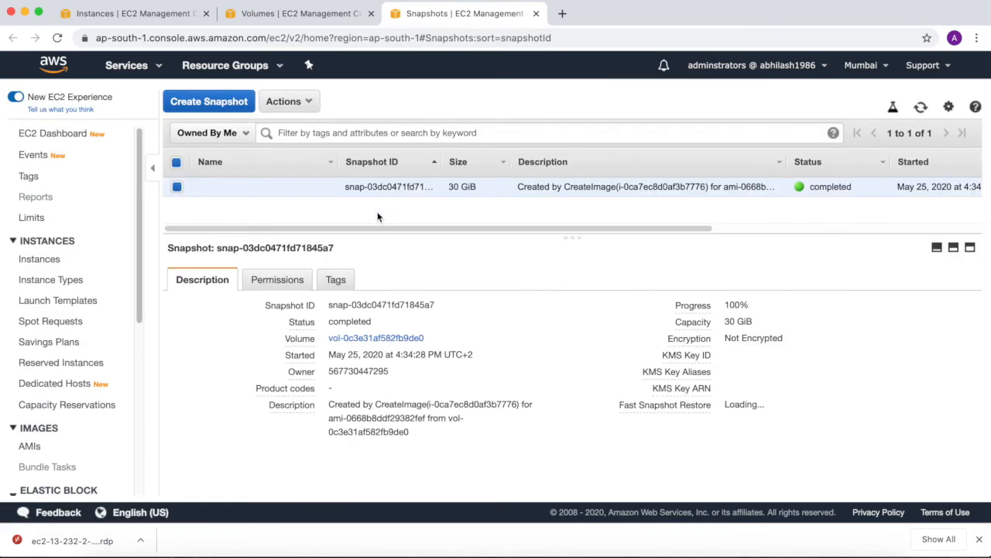
left_click(308, 105)
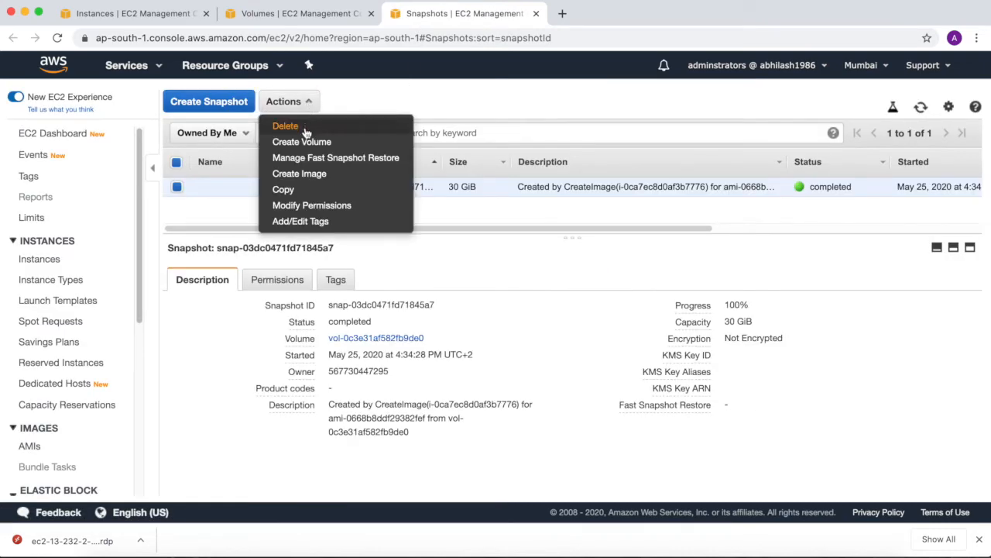
left_click(301, 127)
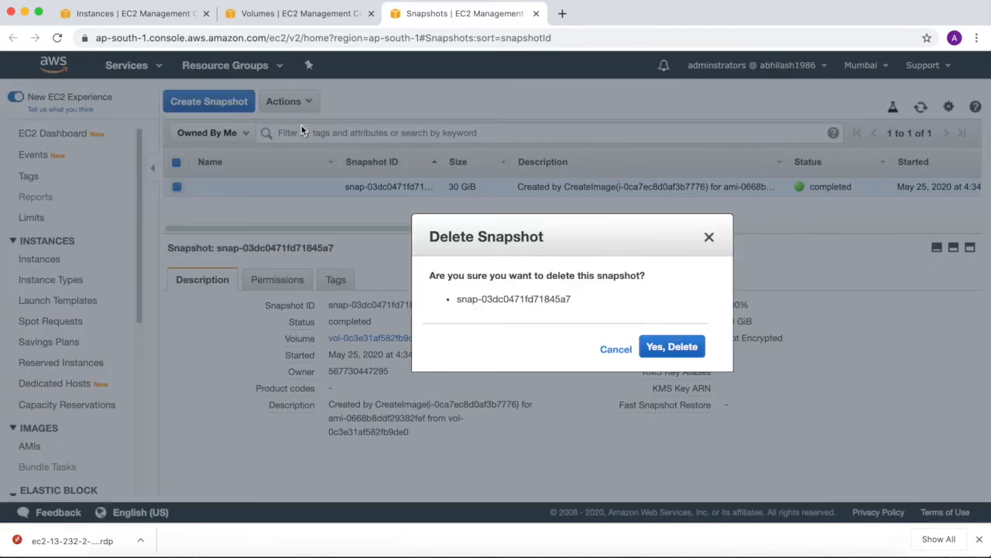
left_click(653, 350)
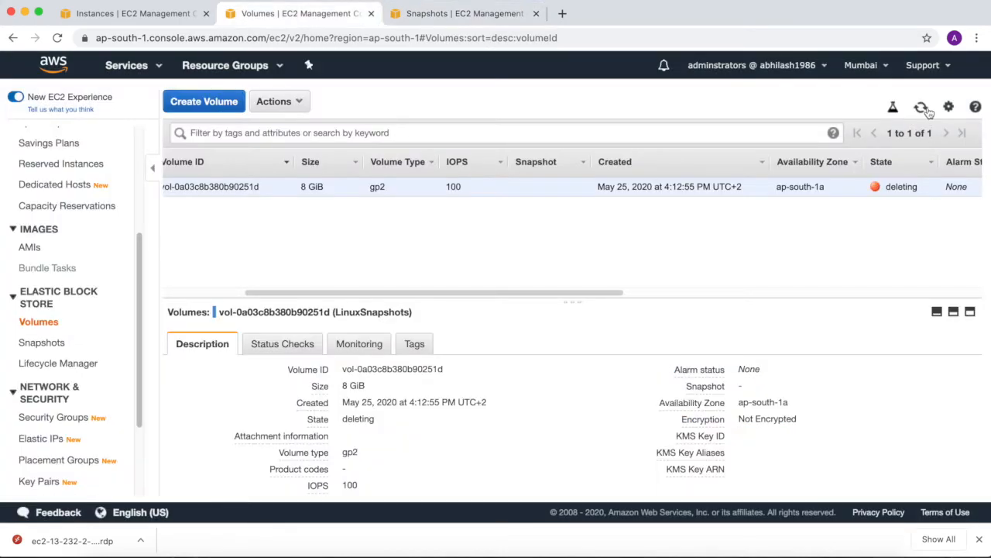
Refresh the volumes and snapshots lists, and retry deleting the 30 GiB snapshot
left_click(923, 108)
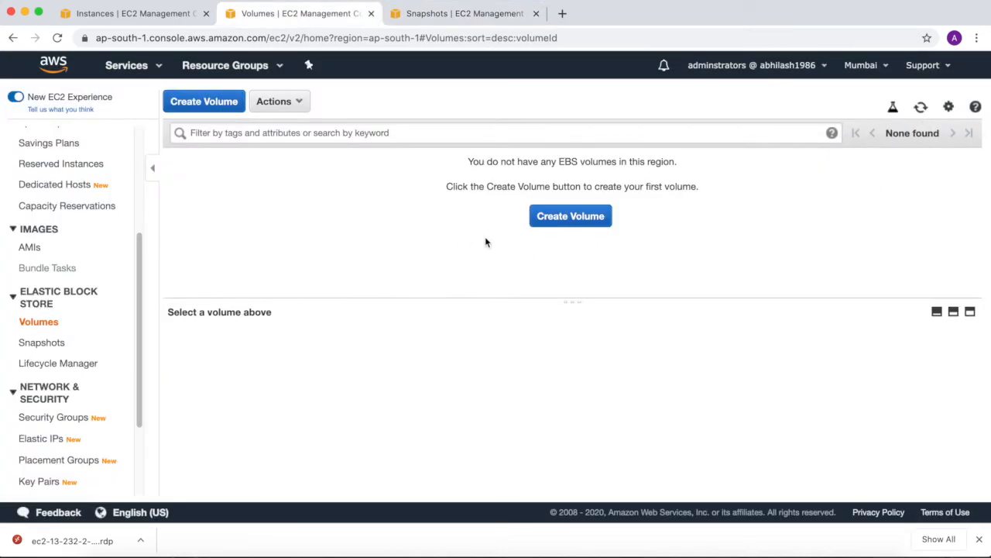
left_click(484, 11)
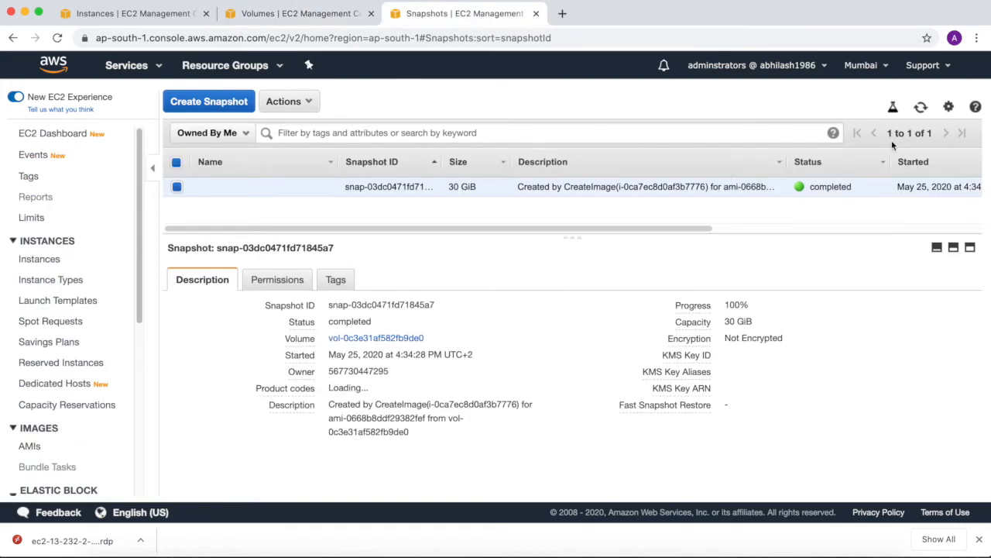
left_click(922, 109)
left_click(307, 102)
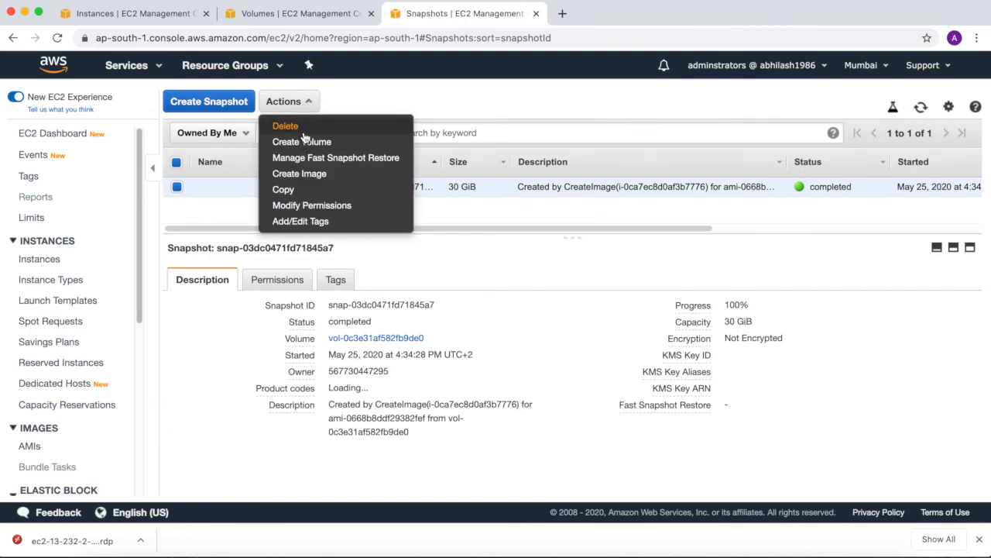
left_click(302, 127)
left_click(660, 348)
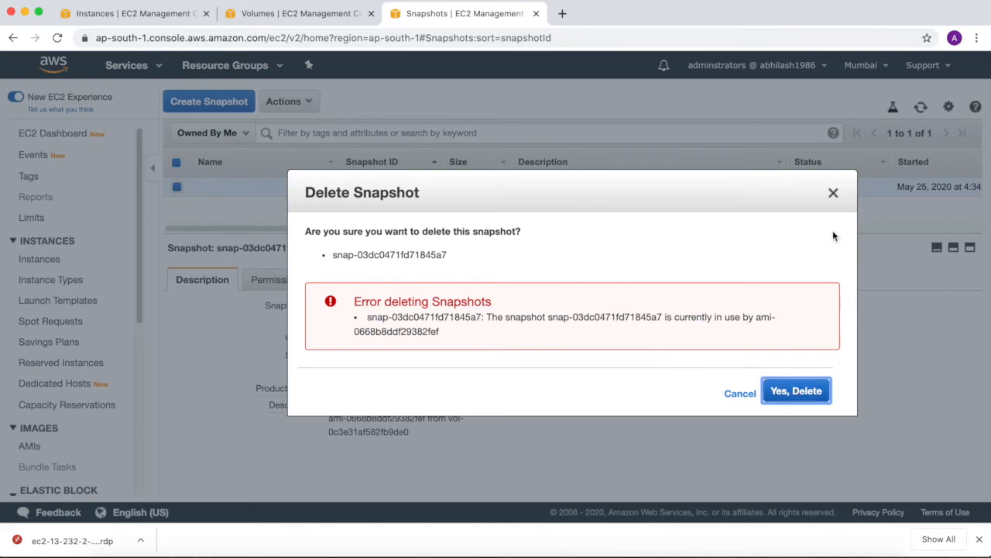
left_click(834, 193)
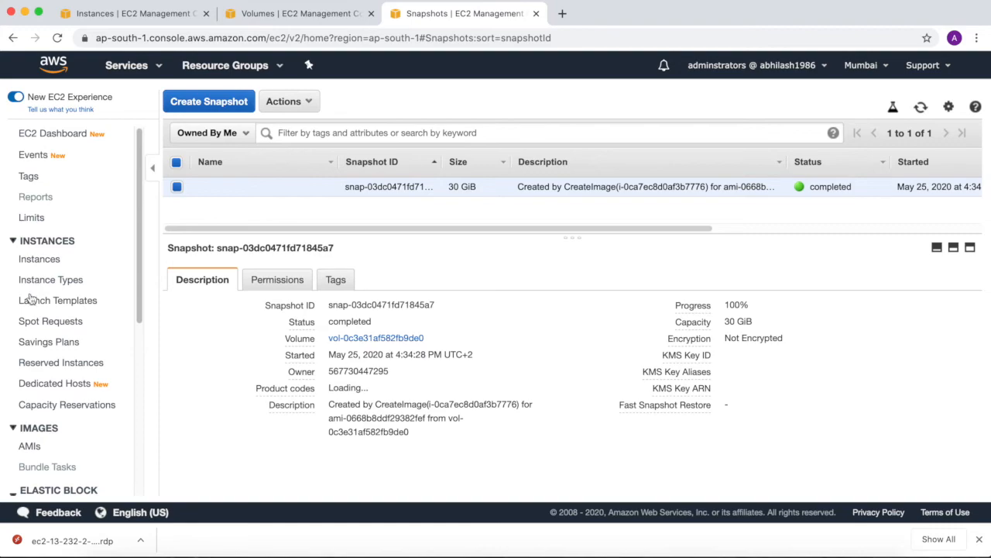
Deregister the DestinationWindows1bImage AMI that uses the snapshot
left_click(30, 455)
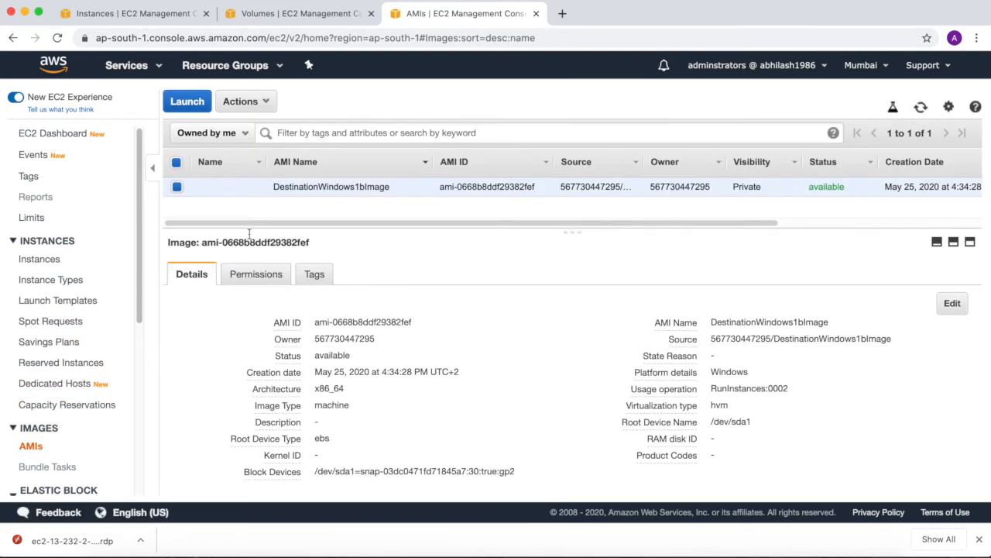
left_click(258, 105)
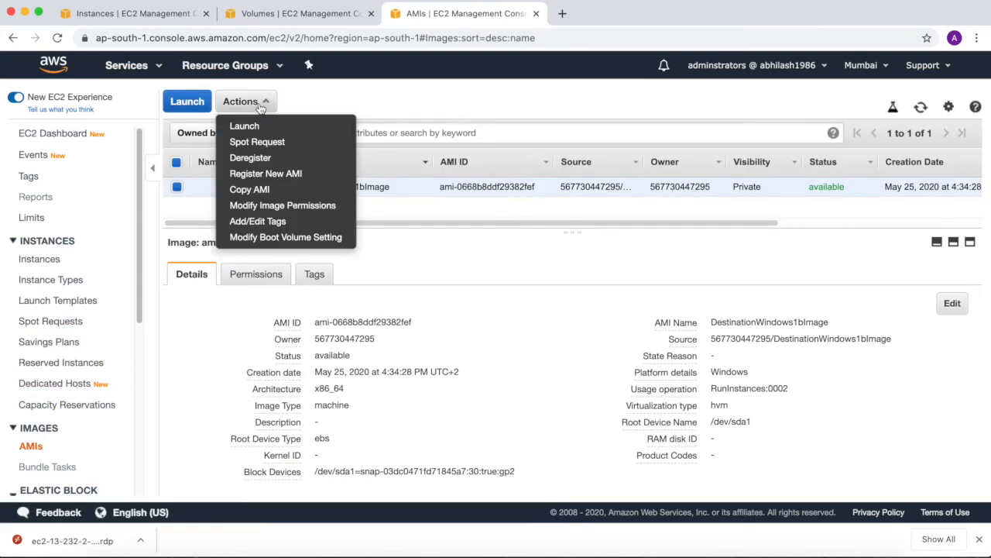
left_click(251, 158)
left_click(583, 342)
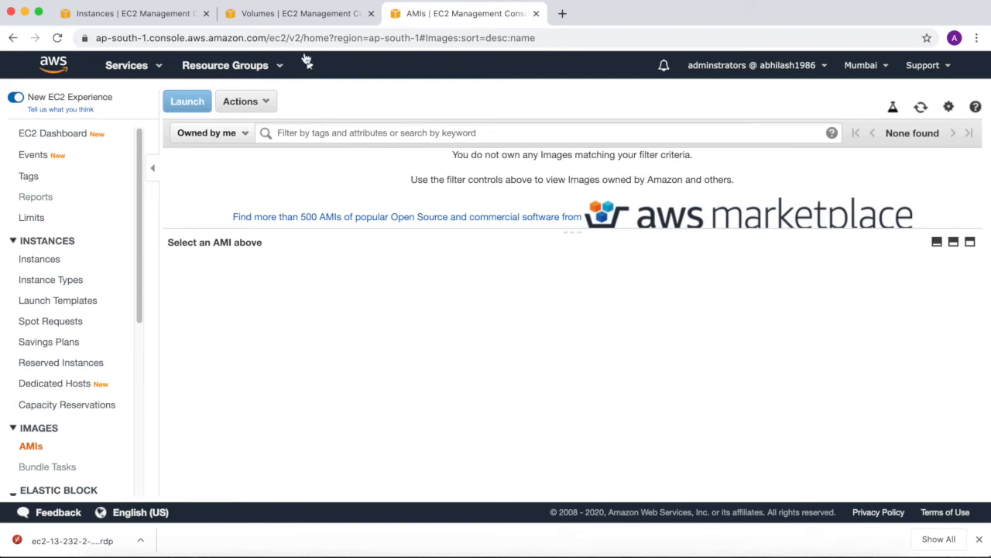
Delete the 30 GiB snapshot snap-03dc0471fd71845a7 left from the deregistered AMI
left_click(302, 13)
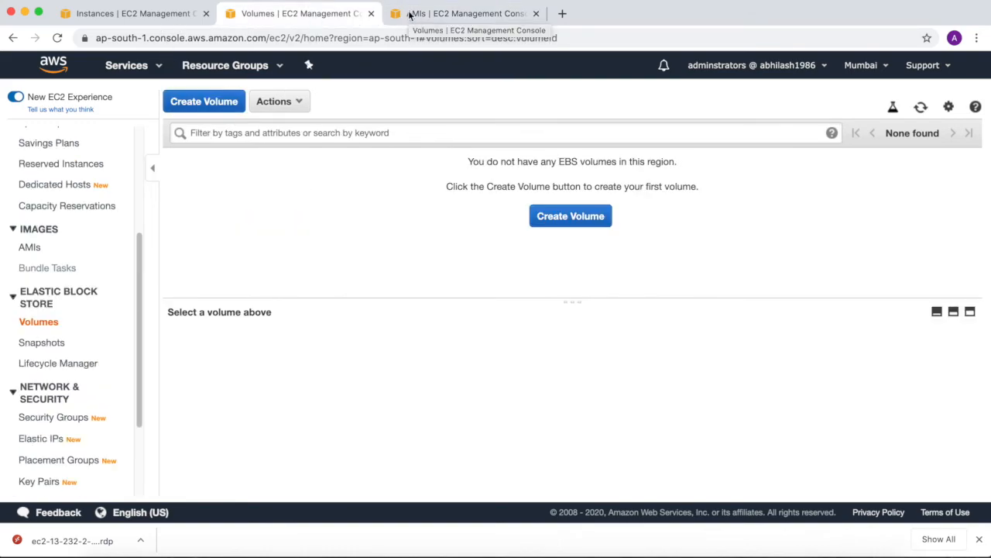
left_click(44, 342)
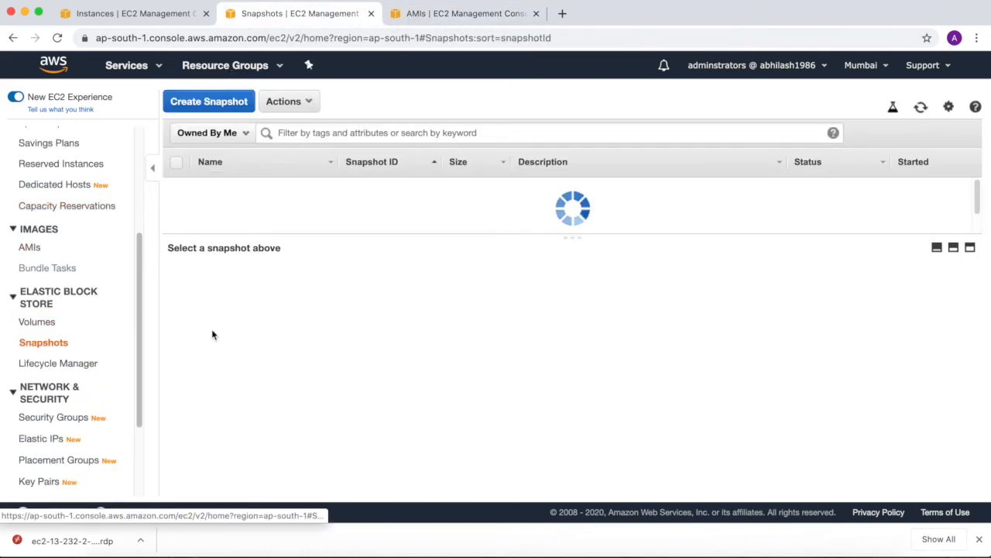
left_click(295, 109)
left_click(294, 125)
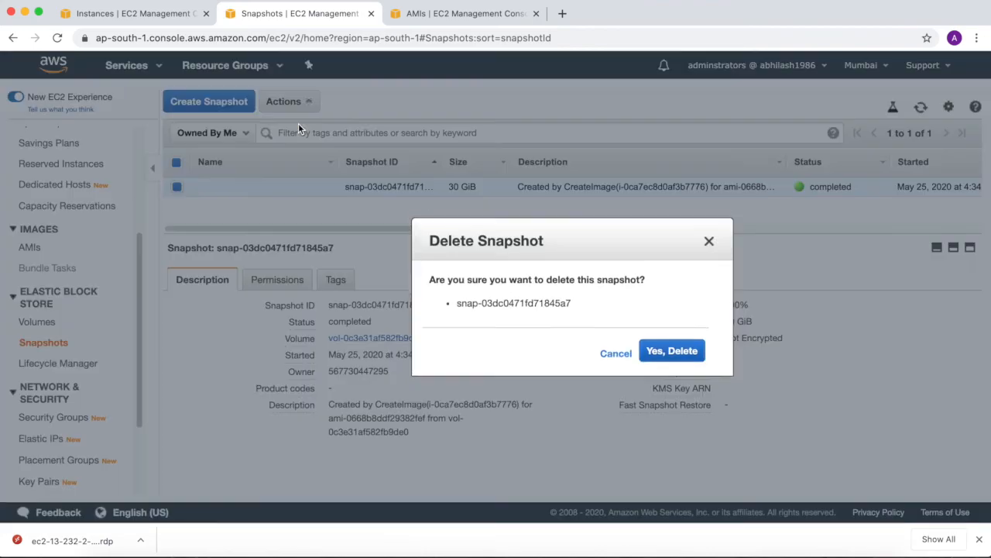
left_click(673, 353)
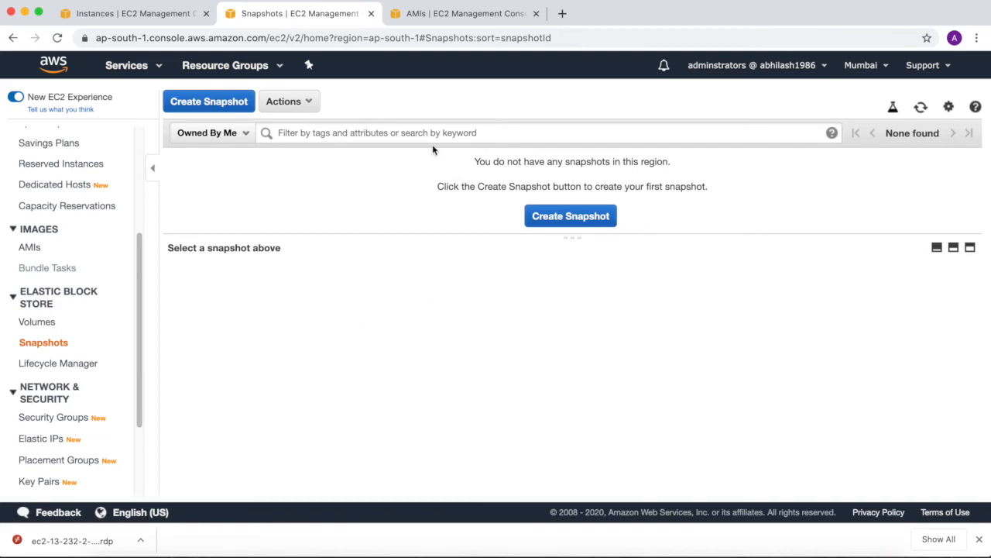
Close the AMIs and Snapshots browser tabs and open the Volumes page in a new tab
left_click(452, 19)
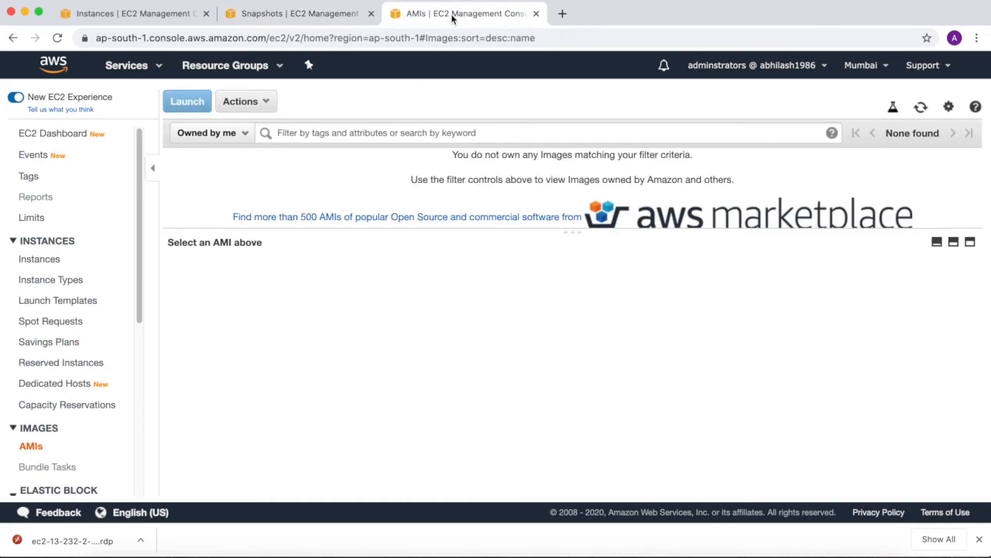
left_click(535, 14)
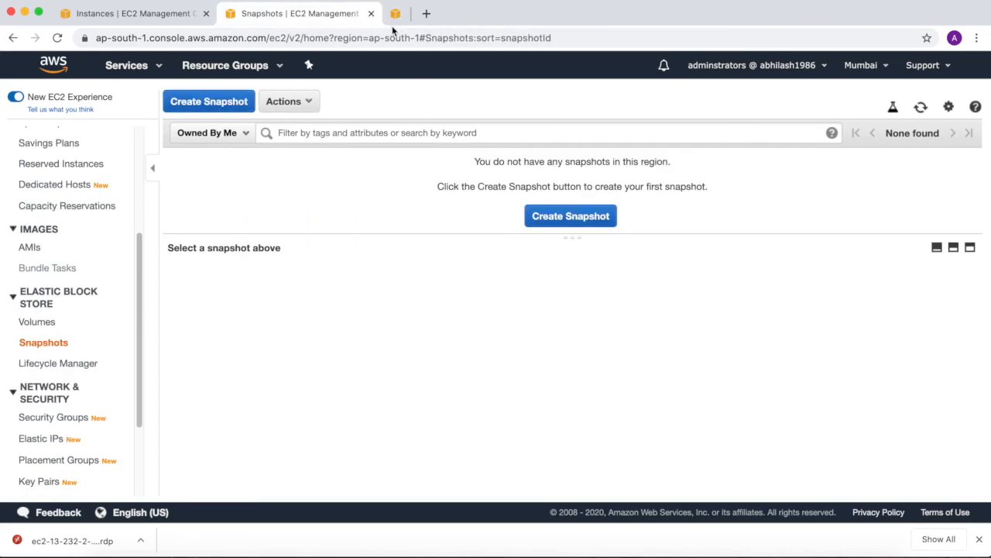
left_click(371, 14)
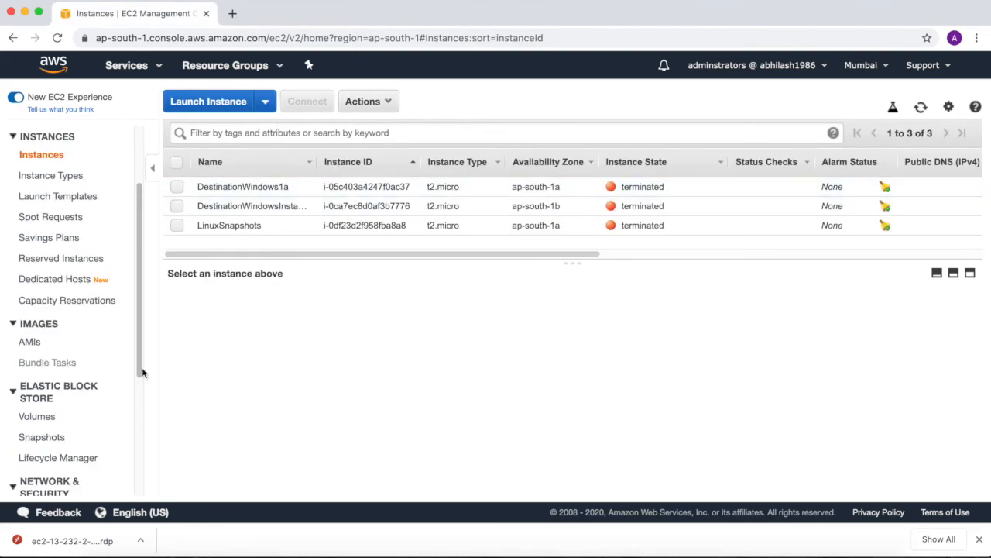
left_click(43, 422, "super")
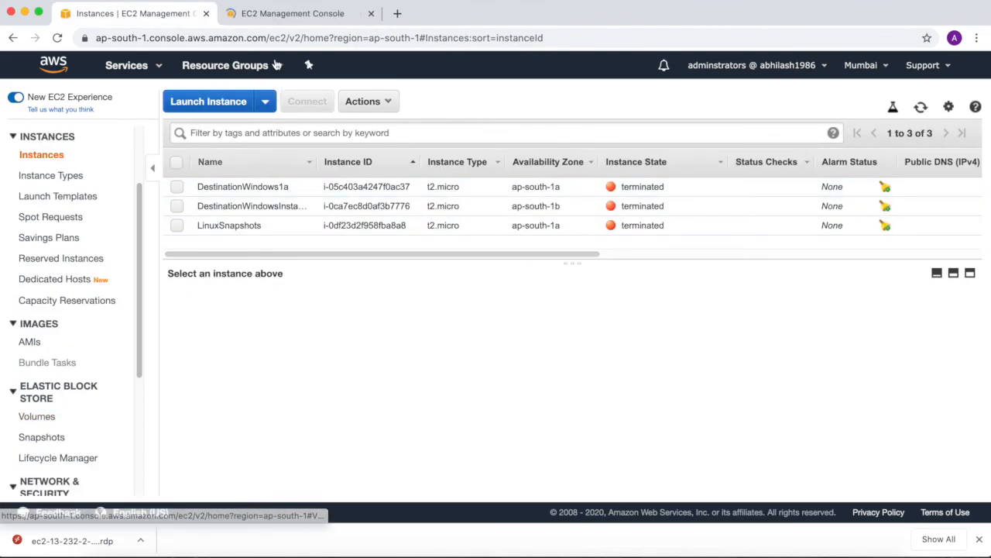
Close the Volumes browser tab and switch the console region to Europe (London), eu-west-2
left_click(286, 12)
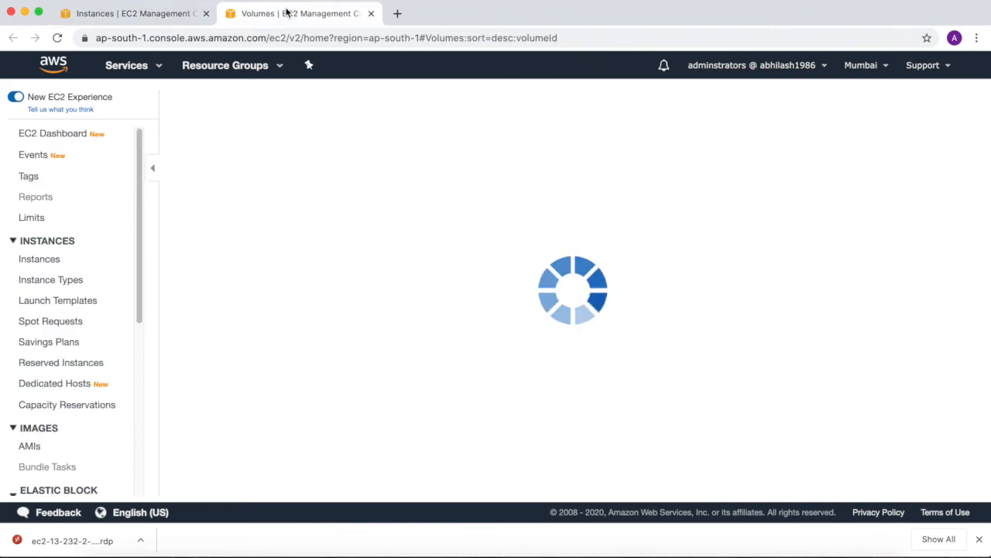
left_click(371, 14)
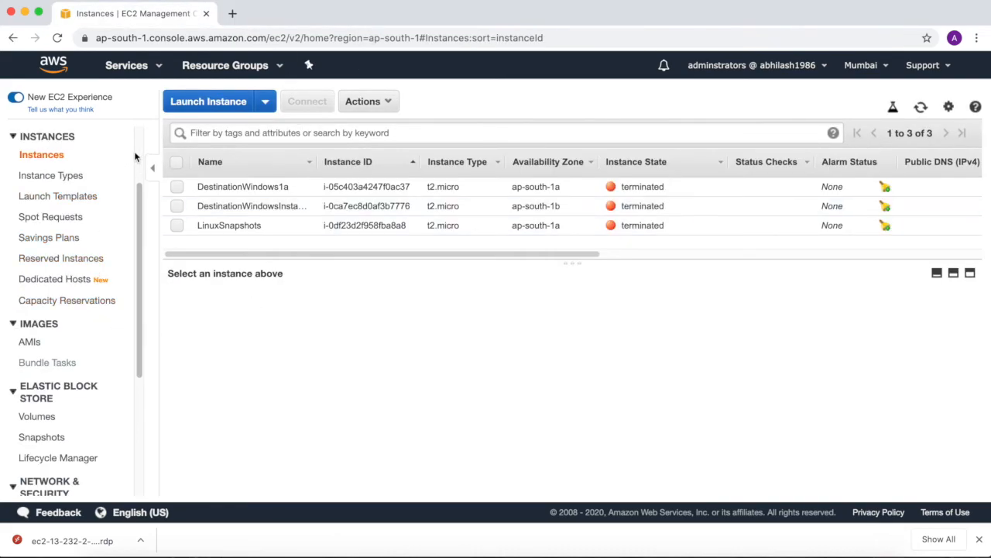
scroll(134, 151, "up", 3)
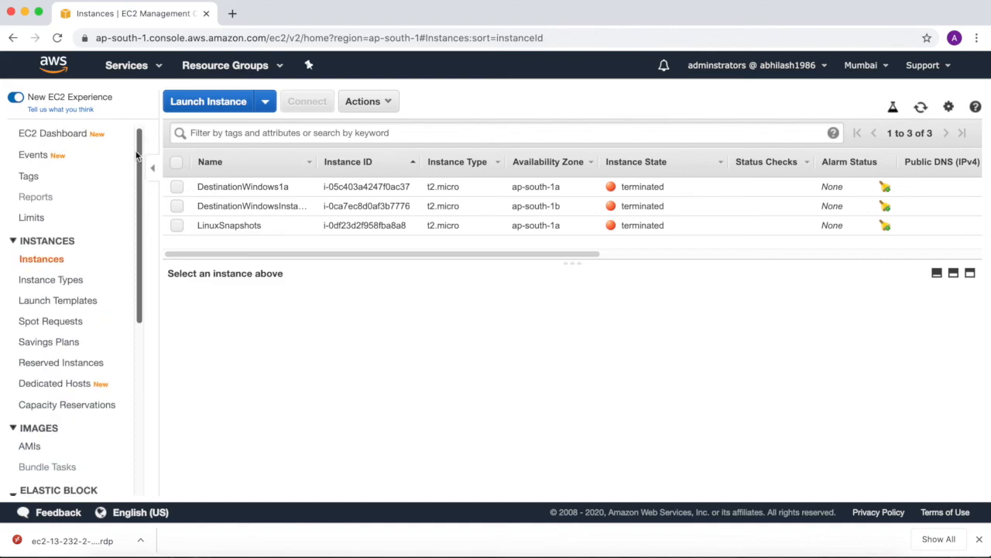
left_click(874, 66)
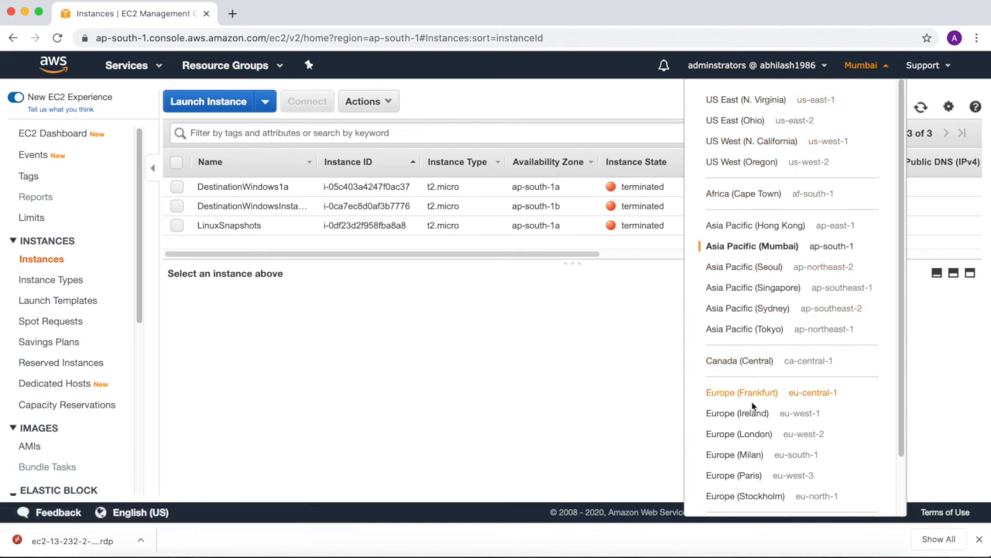
left_click(752, 439)
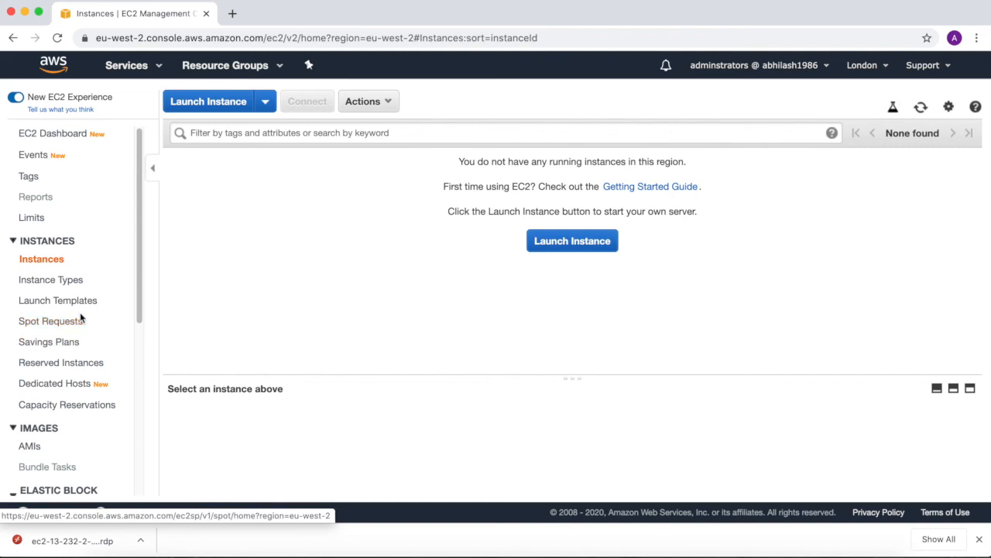
Check the snapshots list and the volumes list in the London region for leftover resources
scroll(80, 314, "down", 2)
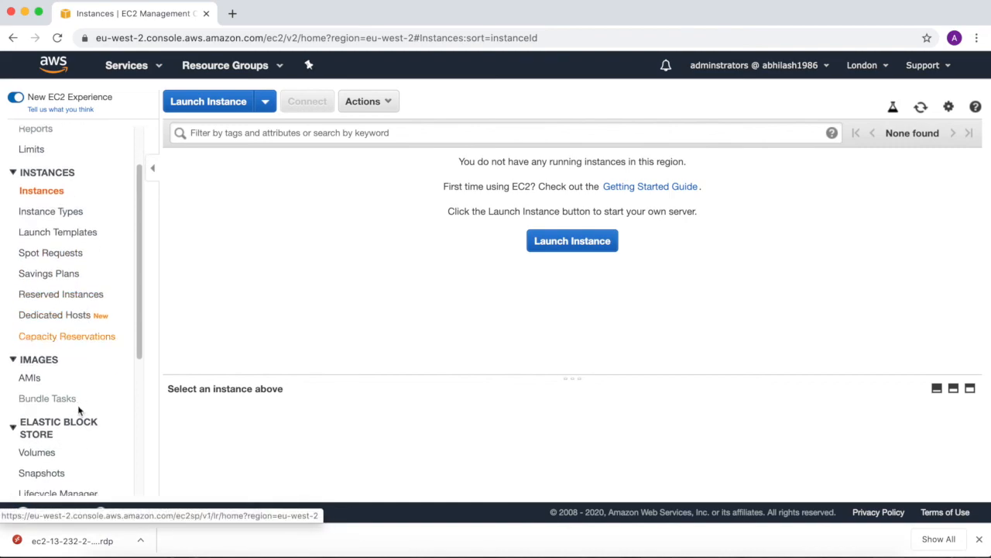
left_click(42, 472)
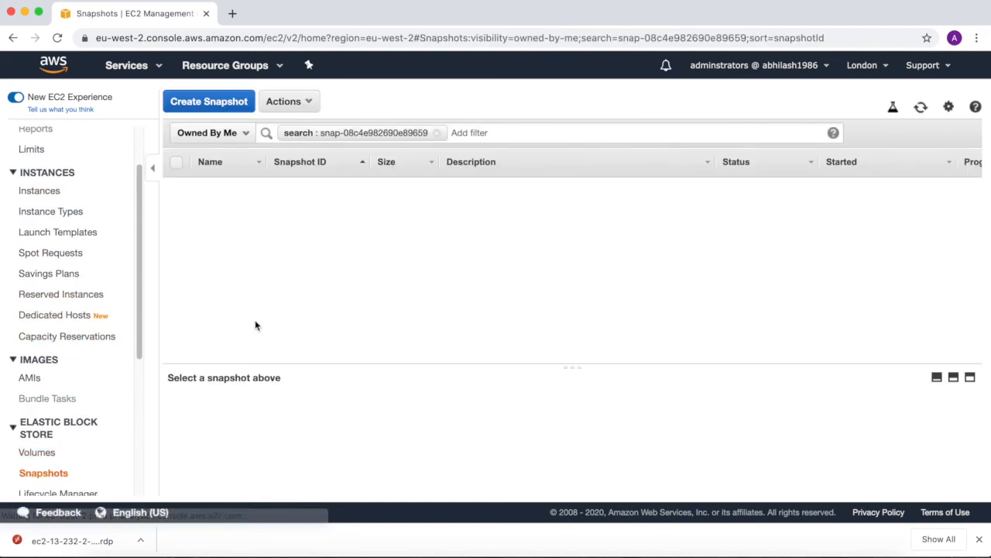
left_click(39, 453)
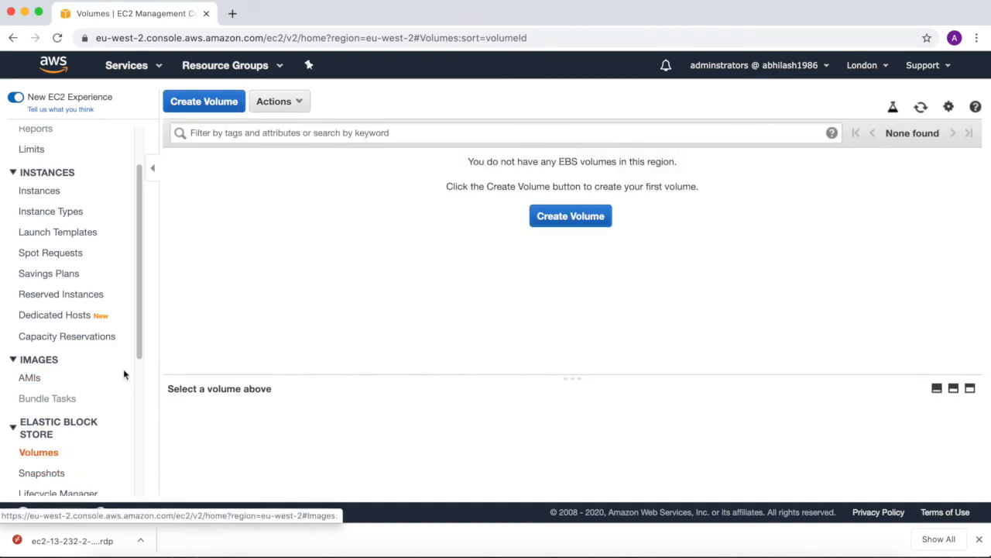
scroll(123, 368, "down", 5)
scroll(124, 375, "up", 5)
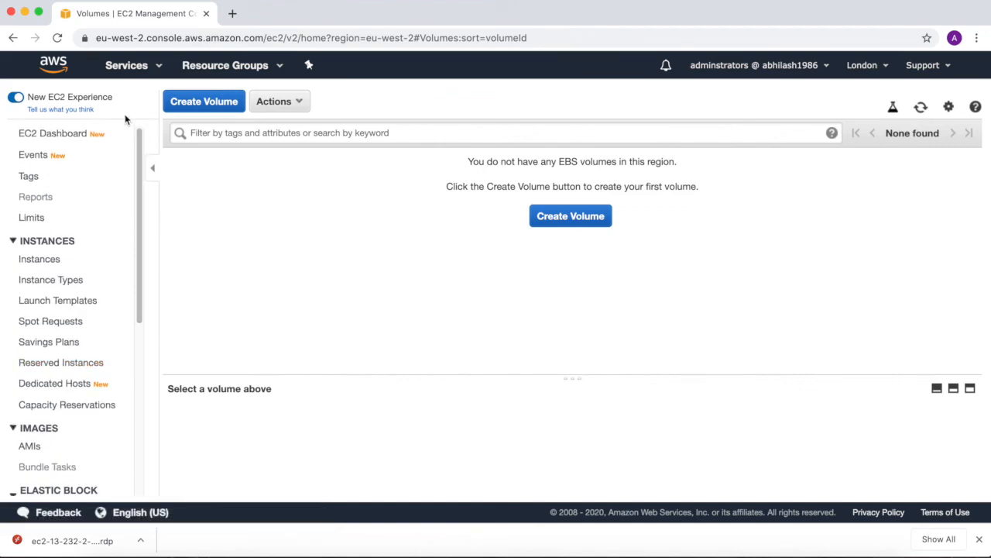